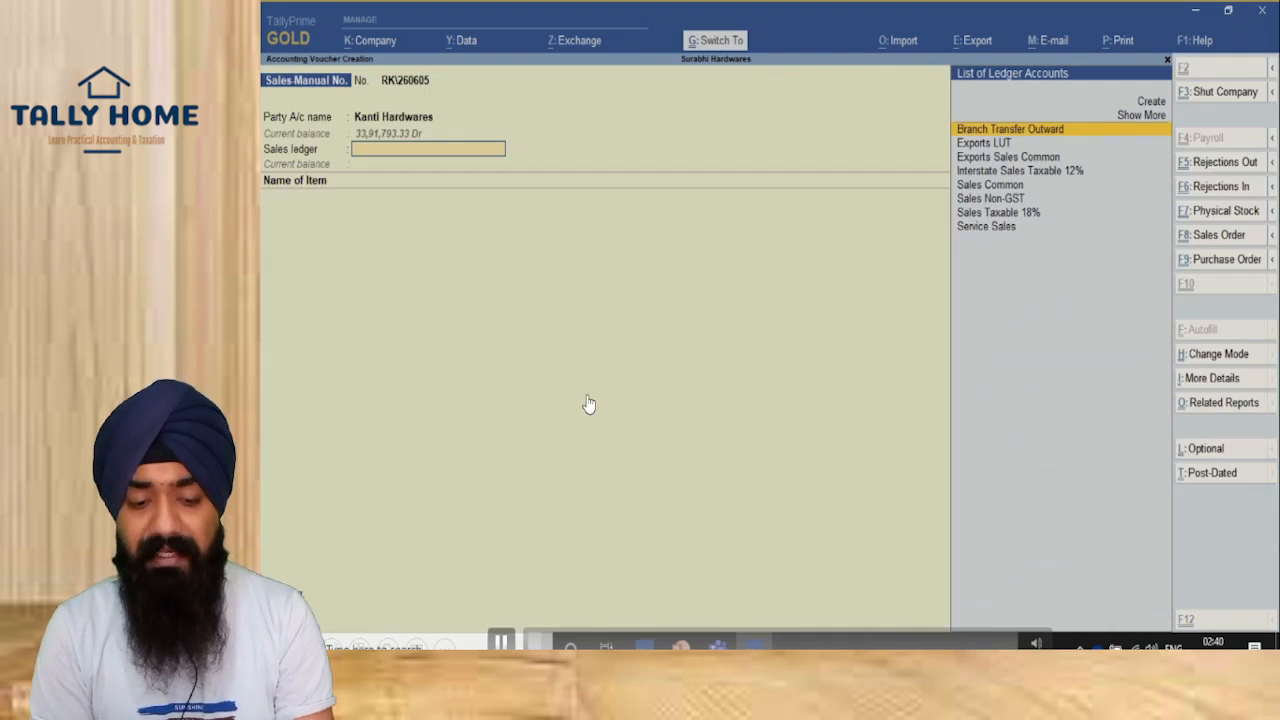
Step: Select Sales Common and bill 10 No of 12MM** from Main Location at 5,000
type("sales")
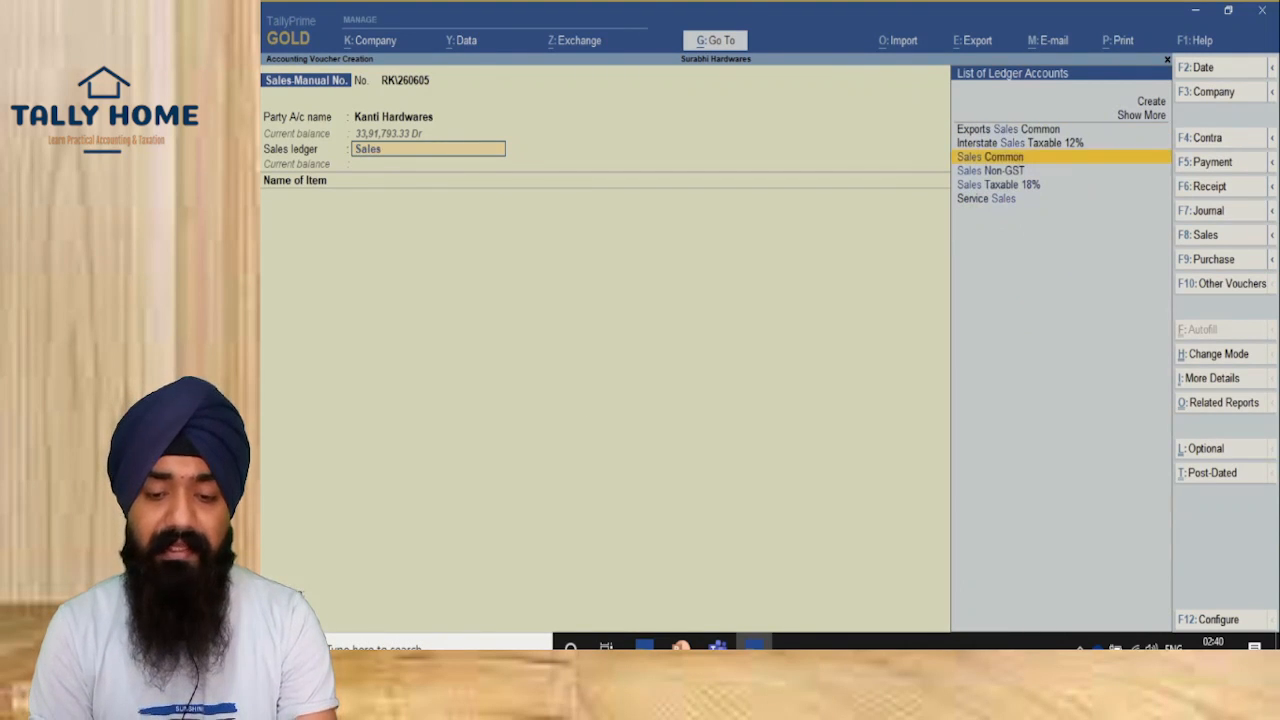
key("Return")
type("12")
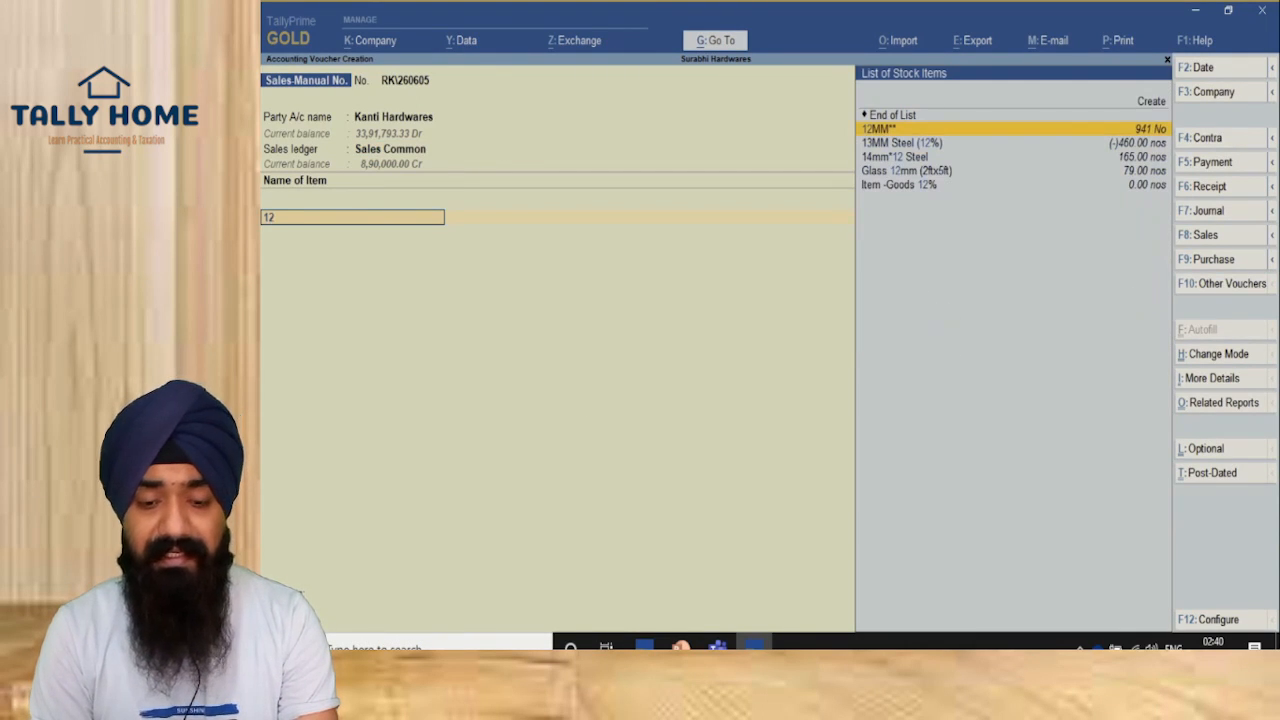
key("Return")
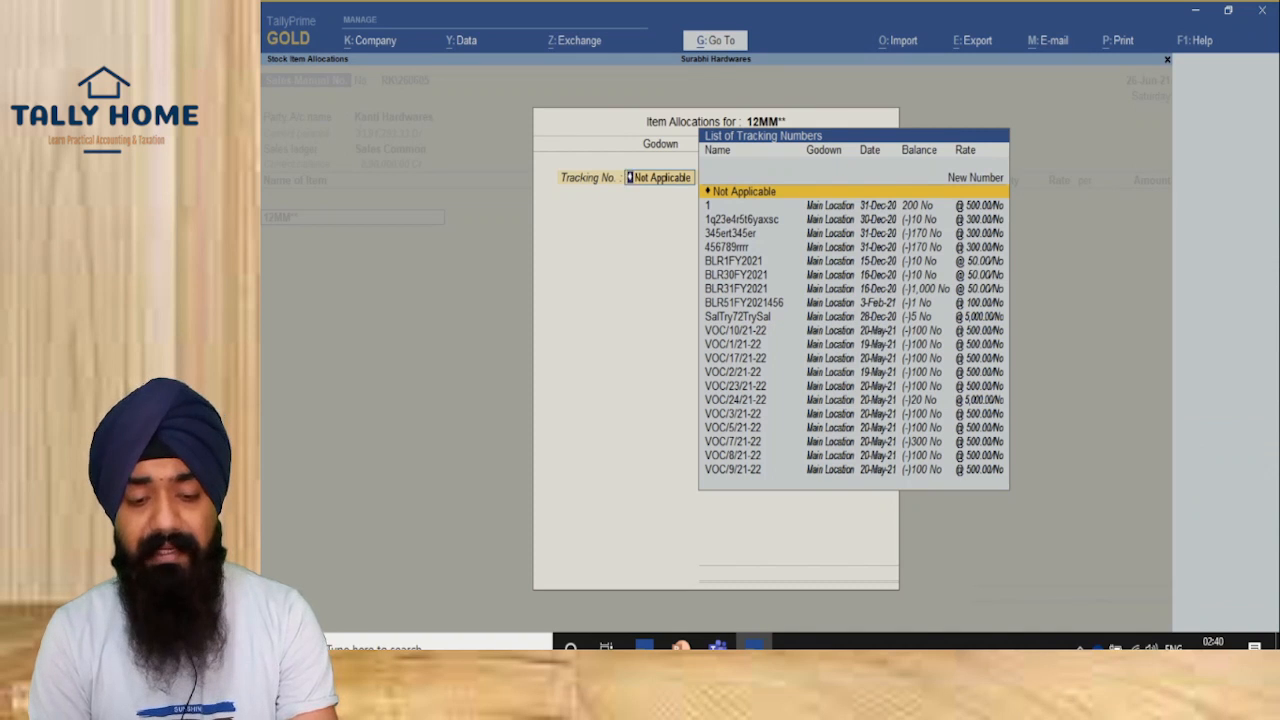
key("Return")
key("Return")
type("10 No")
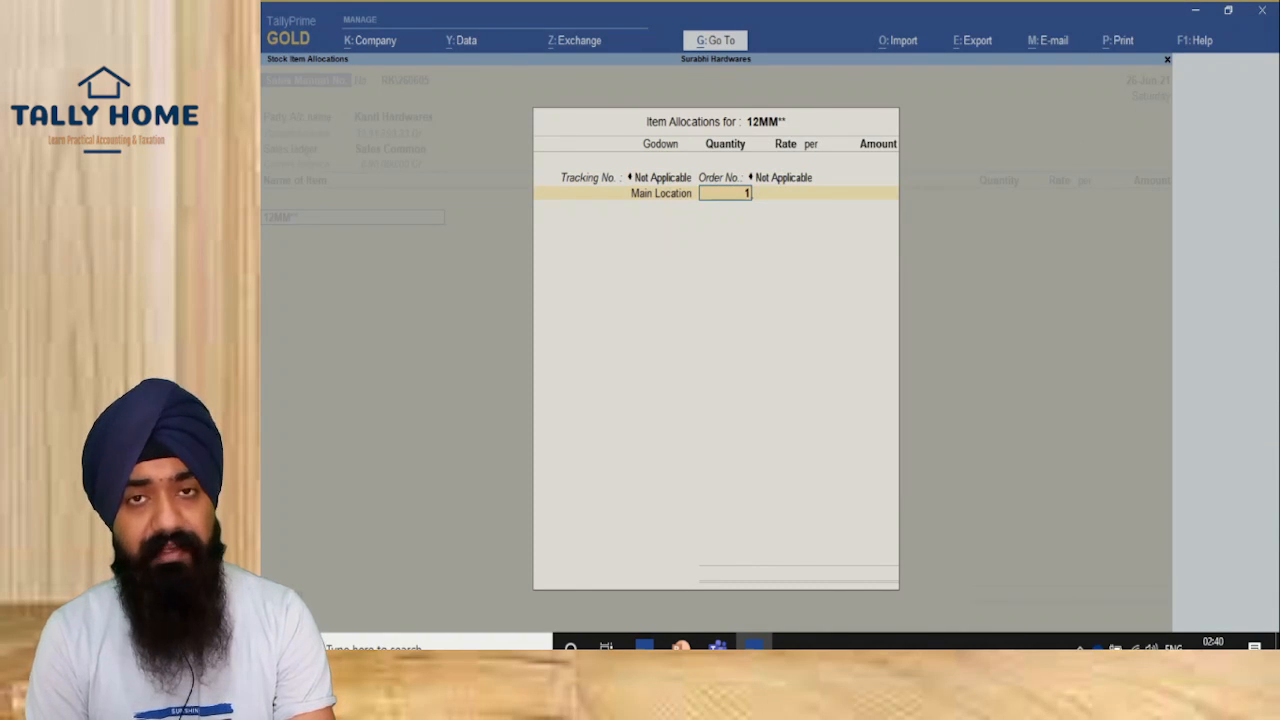
key("Return")
key("Return")
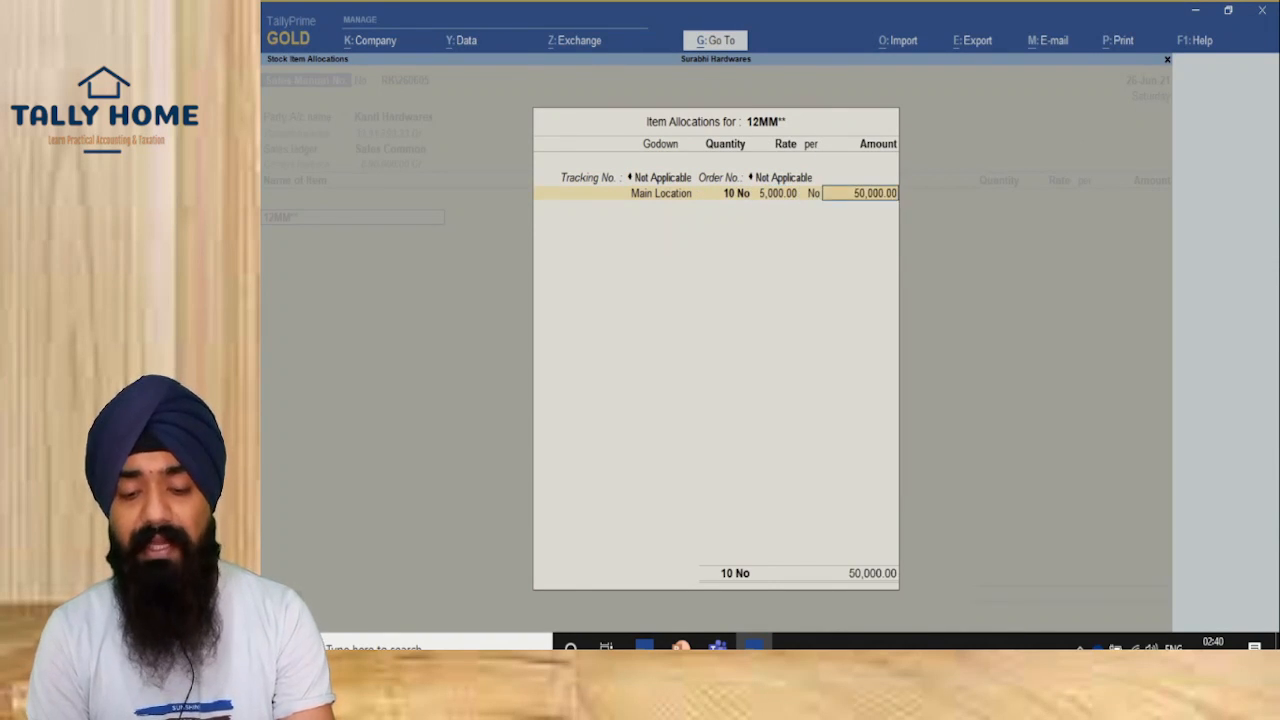
key("Return")
key("Return")
Step: Add the IGST ledger and choose to provide GST/e-Way Bill details
key("Return")
key("Return")
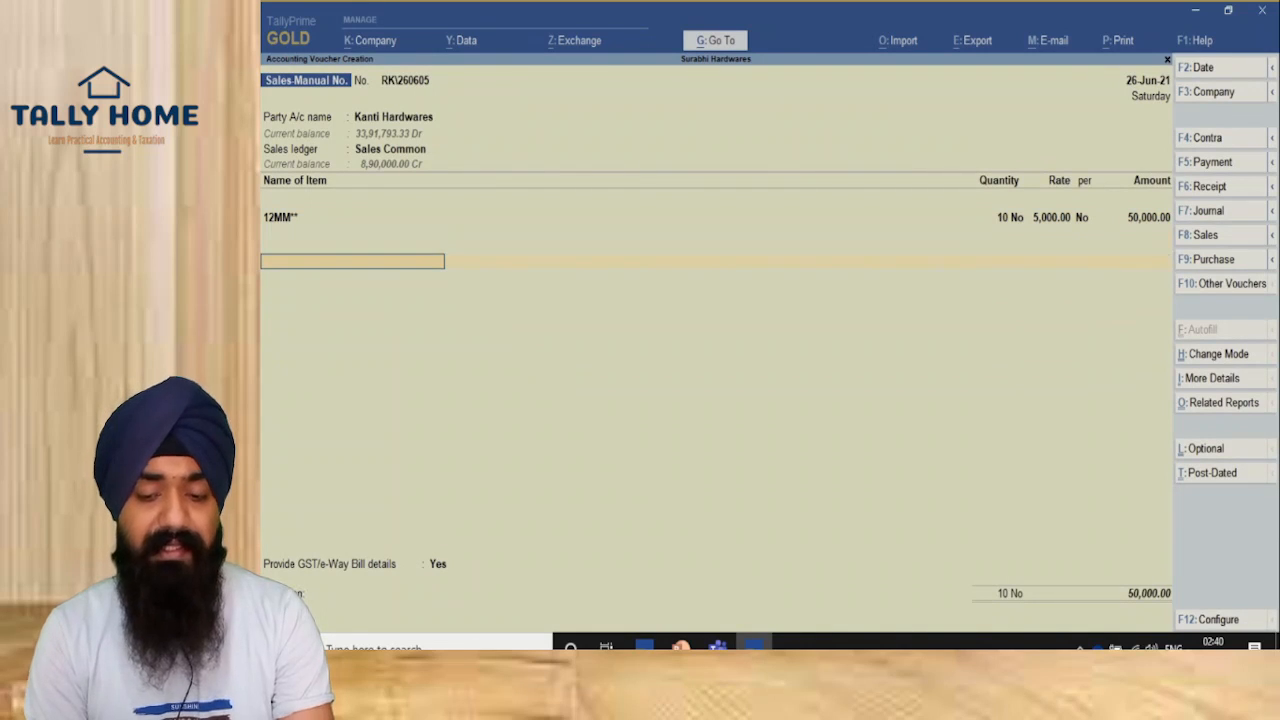
type("IGST")
key("Return")
key("Return")
key("Return")
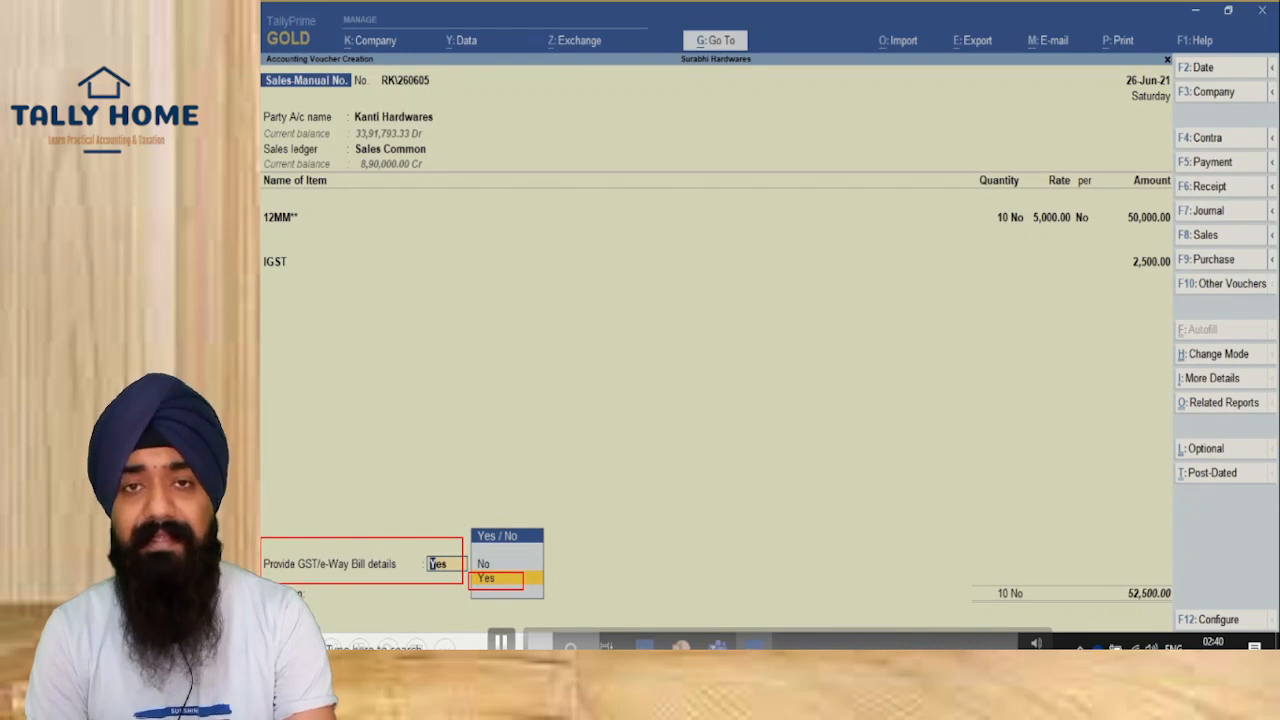
key("Return")
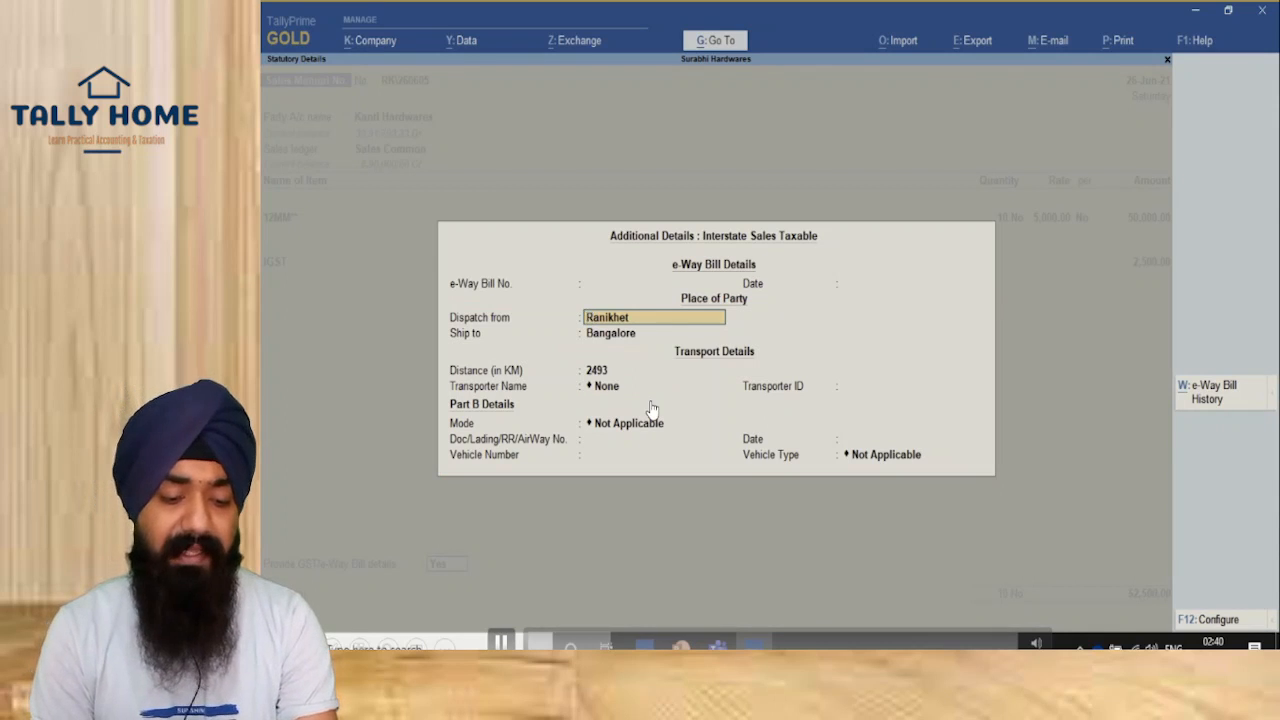
Step: Keep Ranikhet to Bangalore at 2493 km and choose transporter VRL Logistics with Road mode
key("Return")
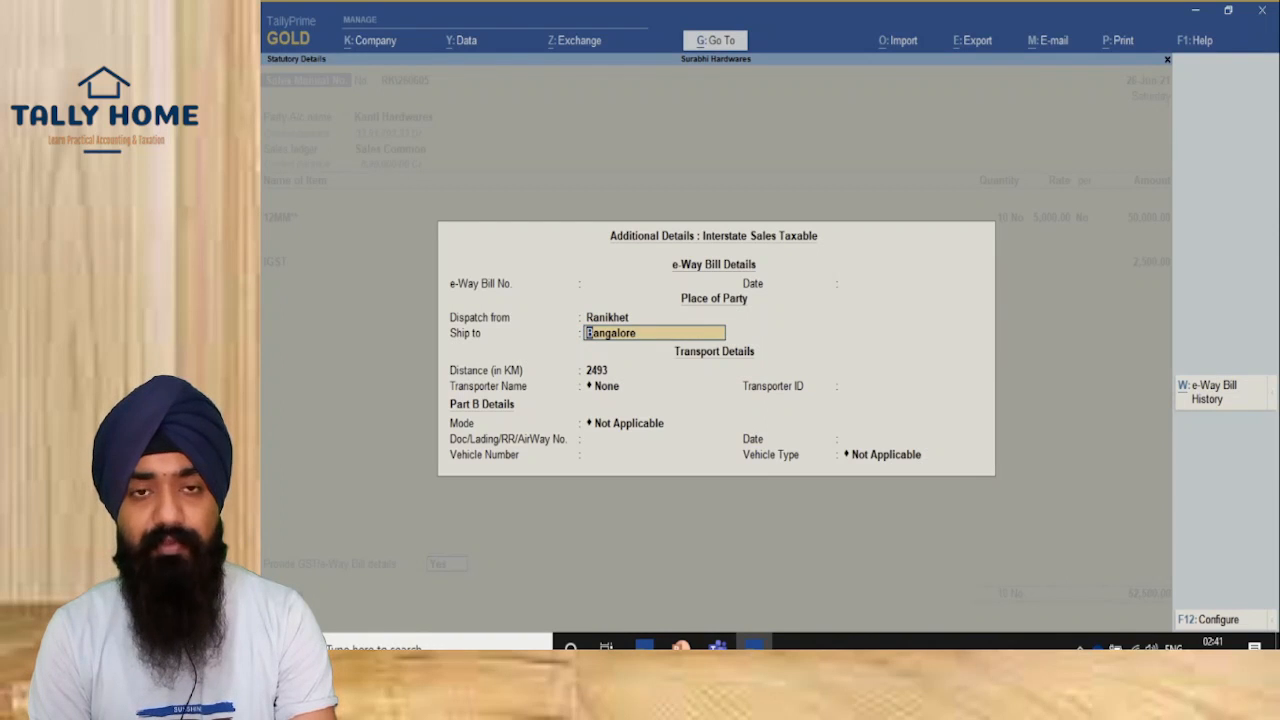
key("Return")
key("Return")
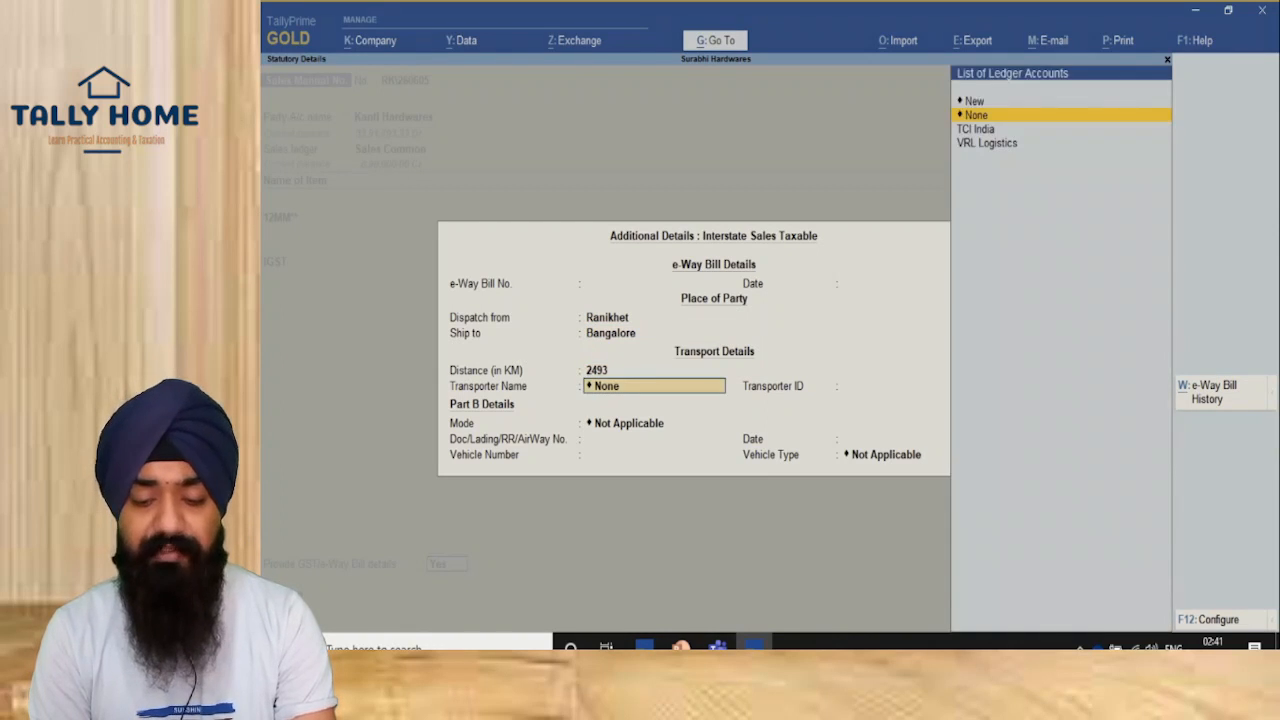
key("Down")
key("Down")
key("Return")
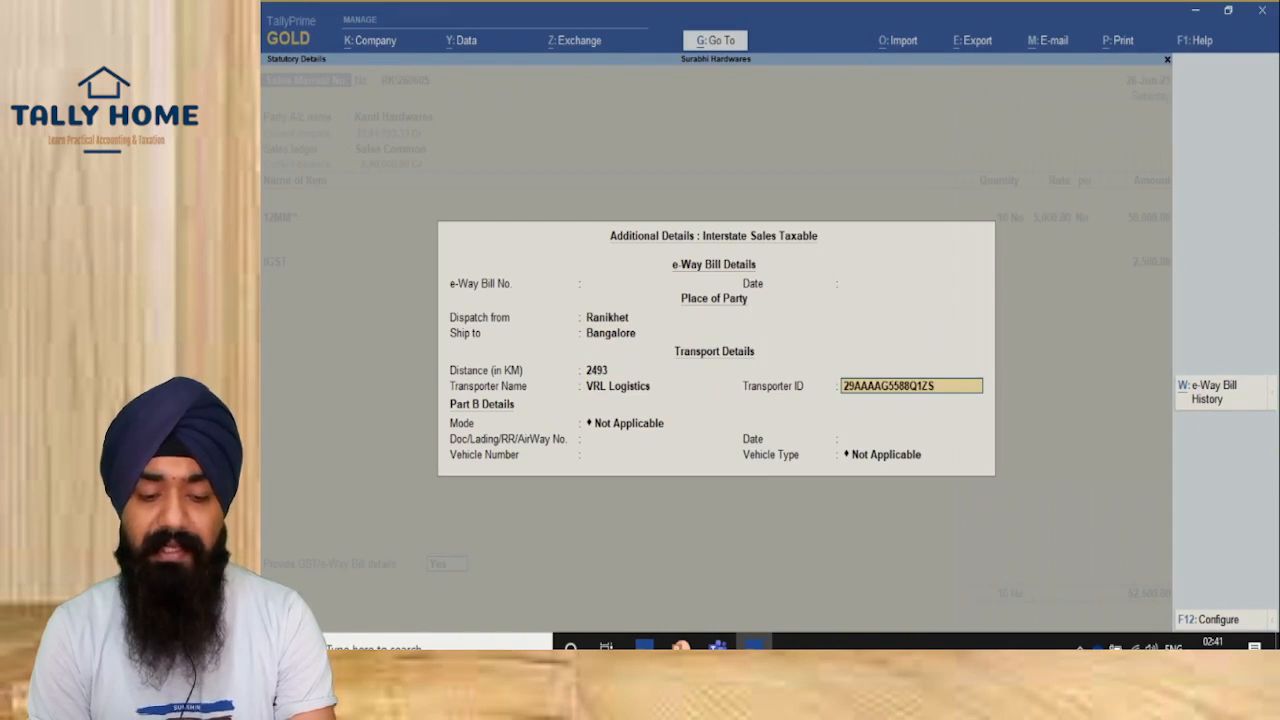
key("Return")
key("Down")
key("Return")
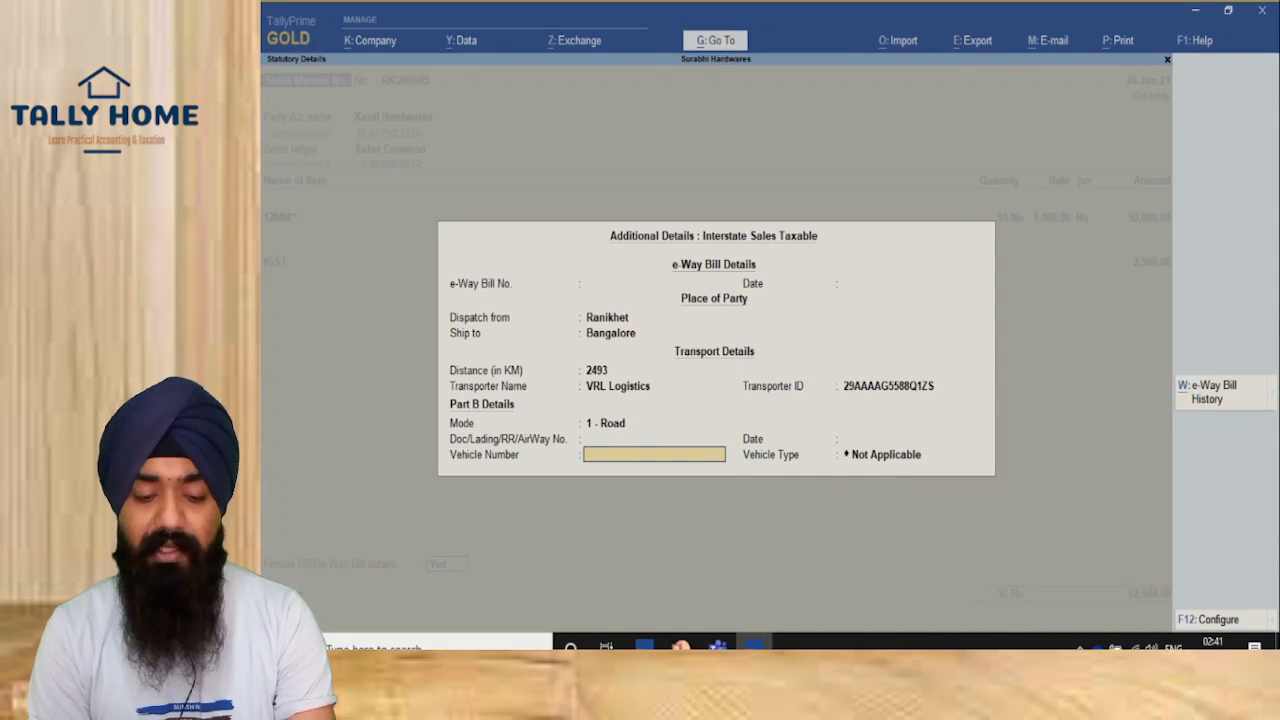
Step: Enter the vehicle number, set Regular vehicle type, and accept the 52,500 invoice total
type("UK-10-")
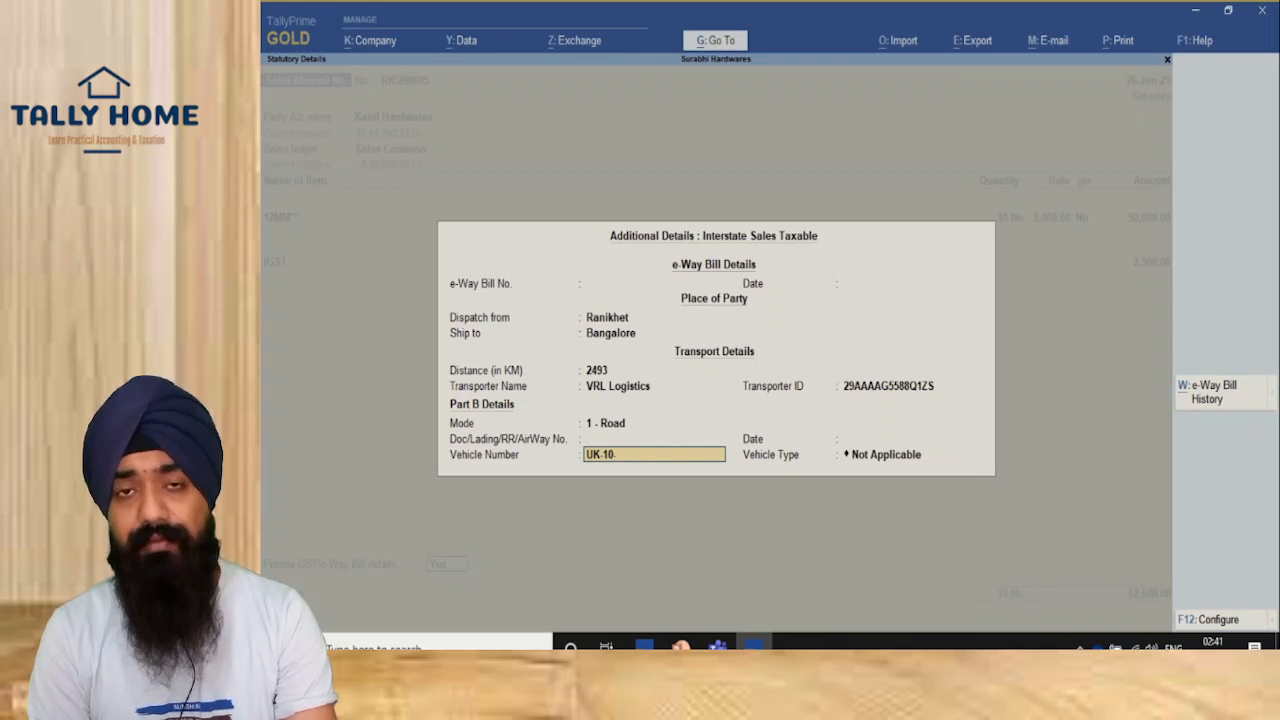
type("P-1234")
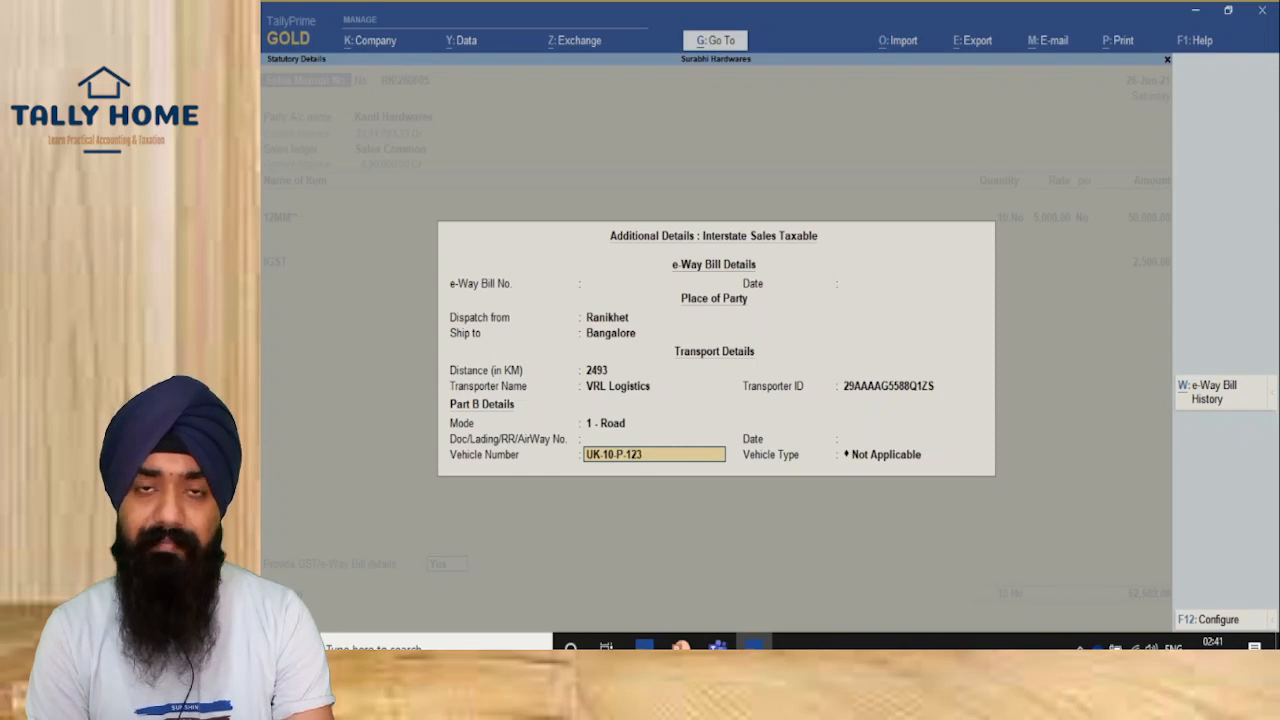
key("Return")
key("Down")
key("Down")
key("Return")
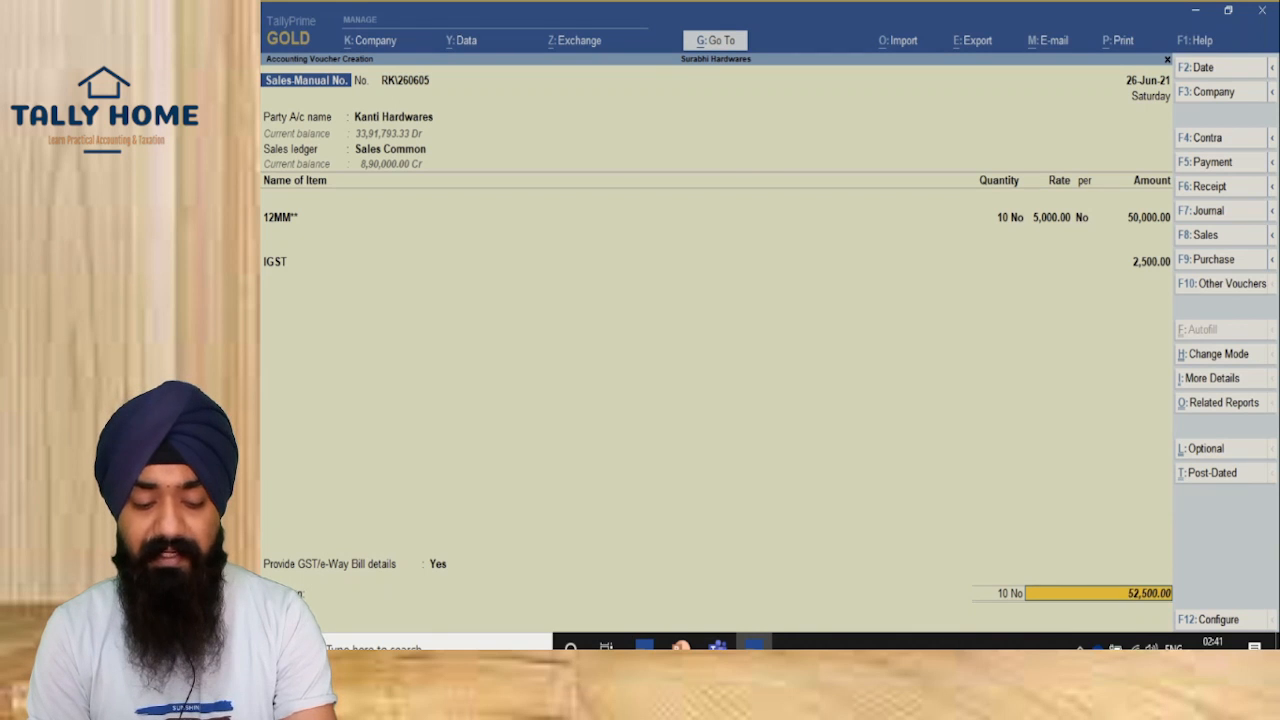
key("Return")
key("Return")
key("Return")
key("Return")
key("Return")
key("Return")
key("Return")
key("Return")
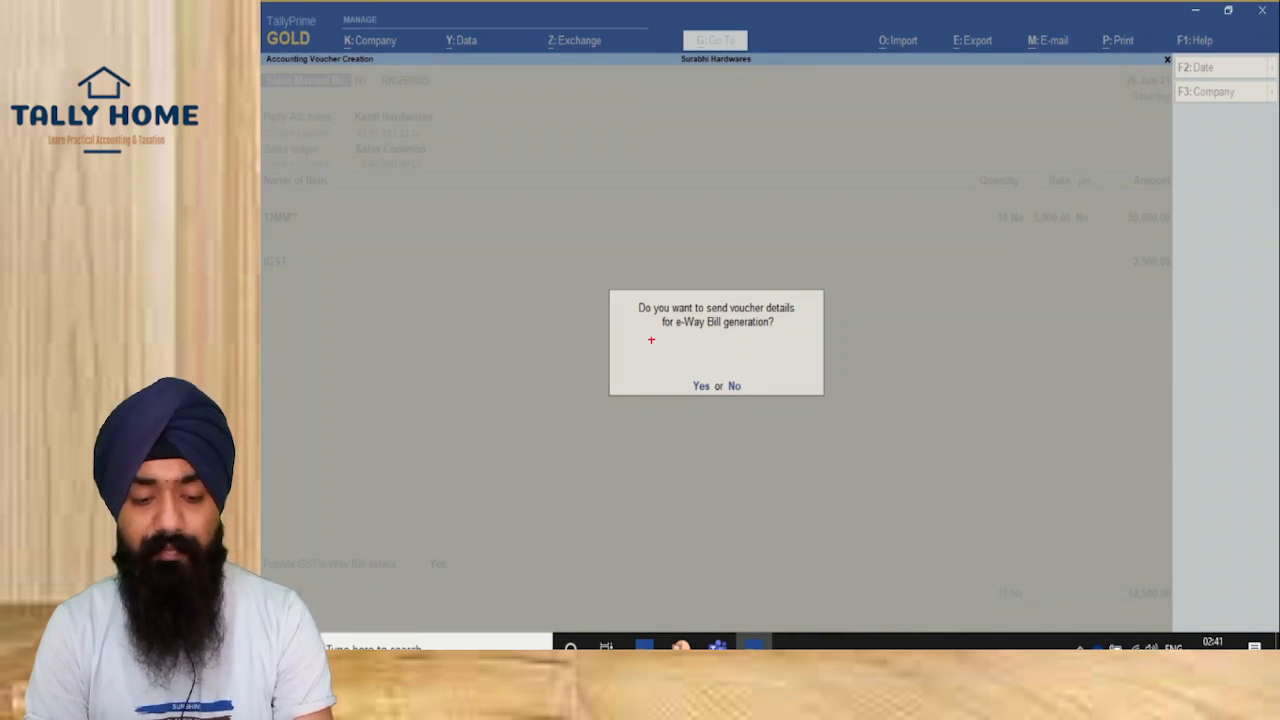
Step: Save the sale, agree to send it for e-Way Bill generation, and log in with the portal username and password
left_click_drag(623, 268, 821, 420)
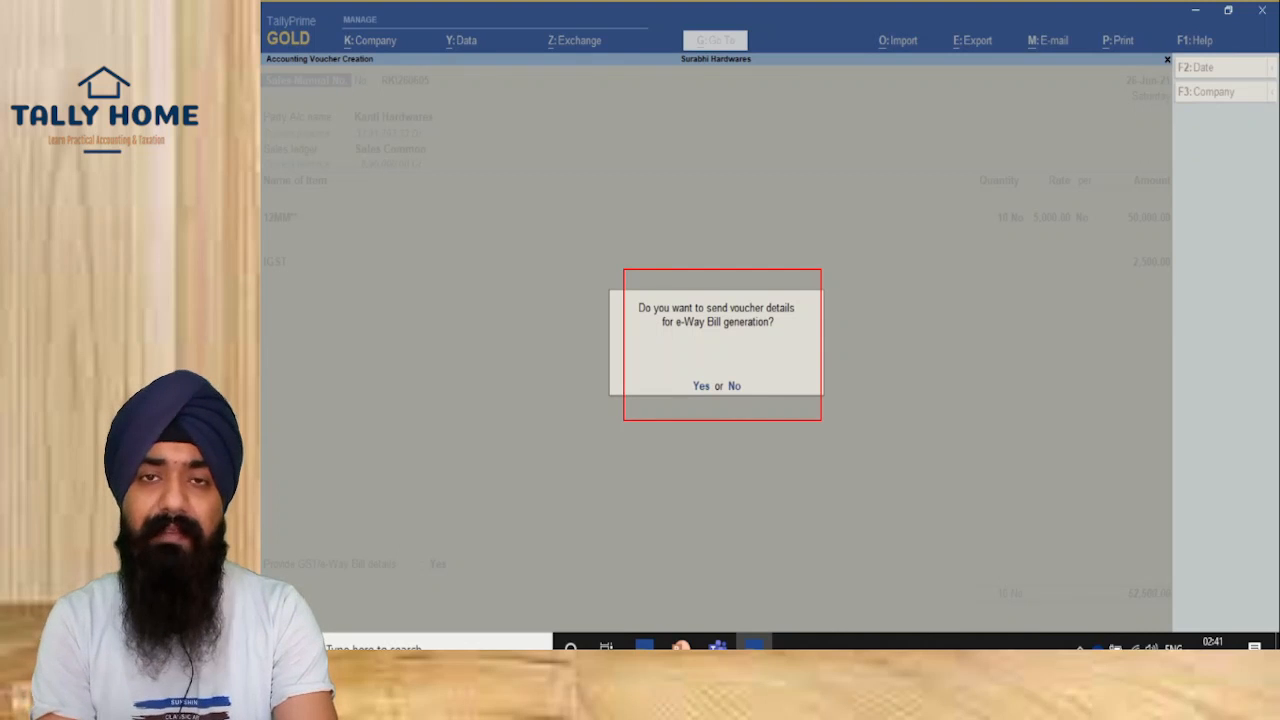
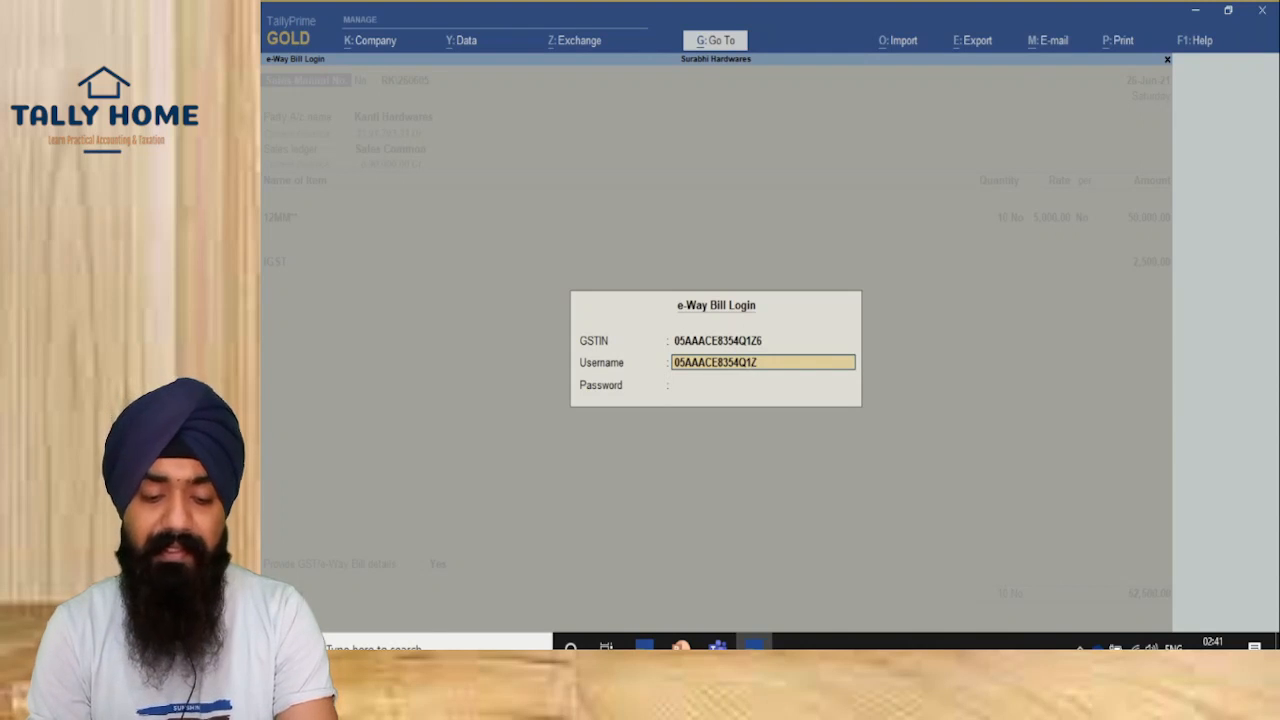
key("Return")
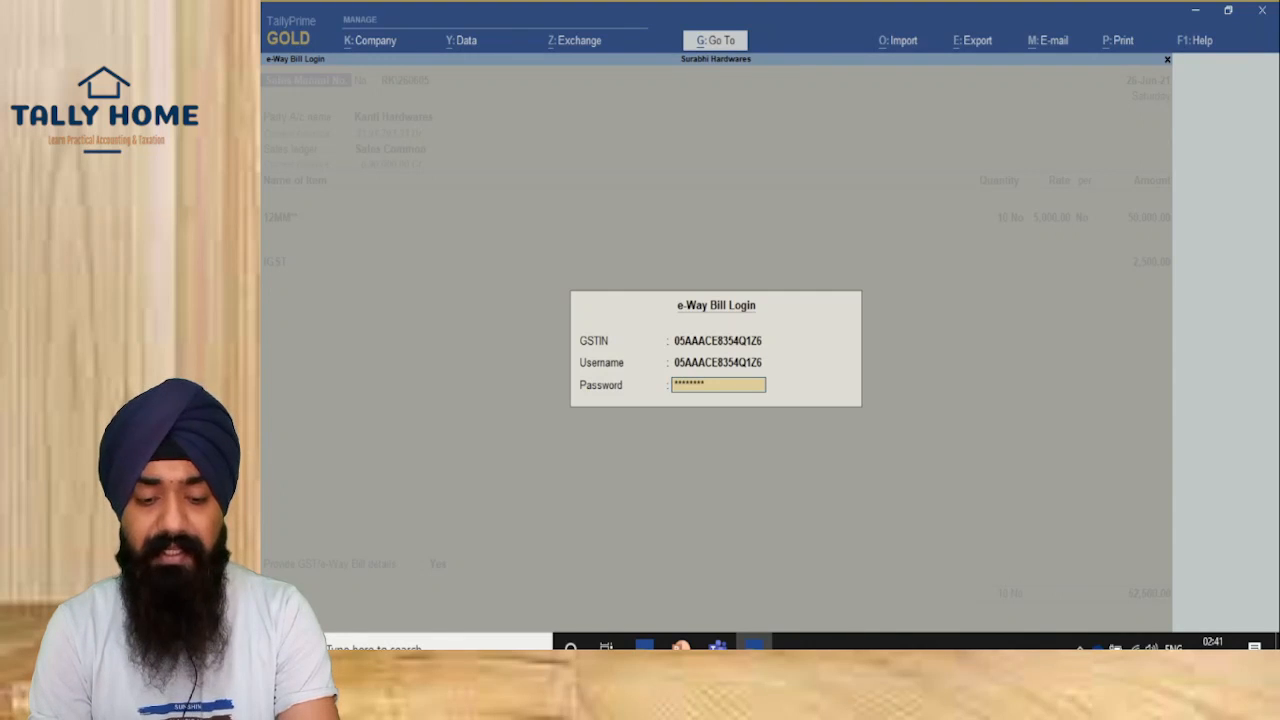
key("Return")
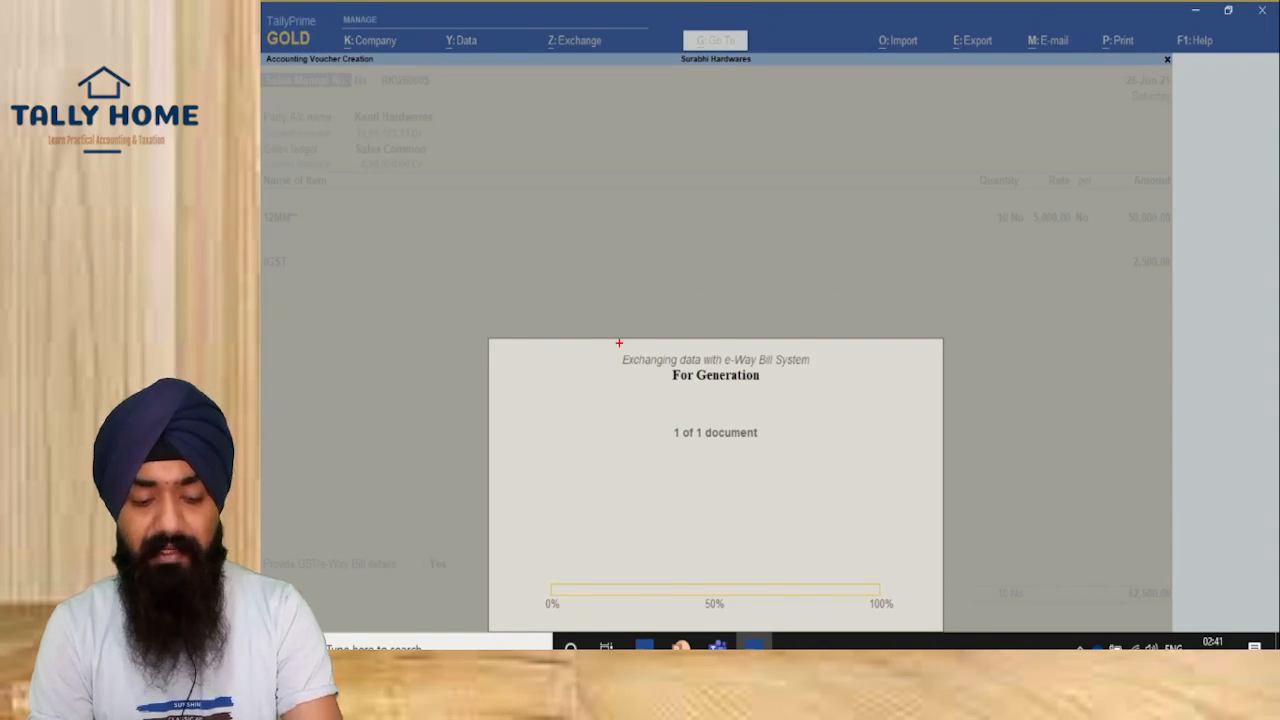
Step: Acknowledge the successful e-Way Bill generation and pick Preview in the Tax Invoice print dialog
left_click_drag(588, 318, 963, 589)
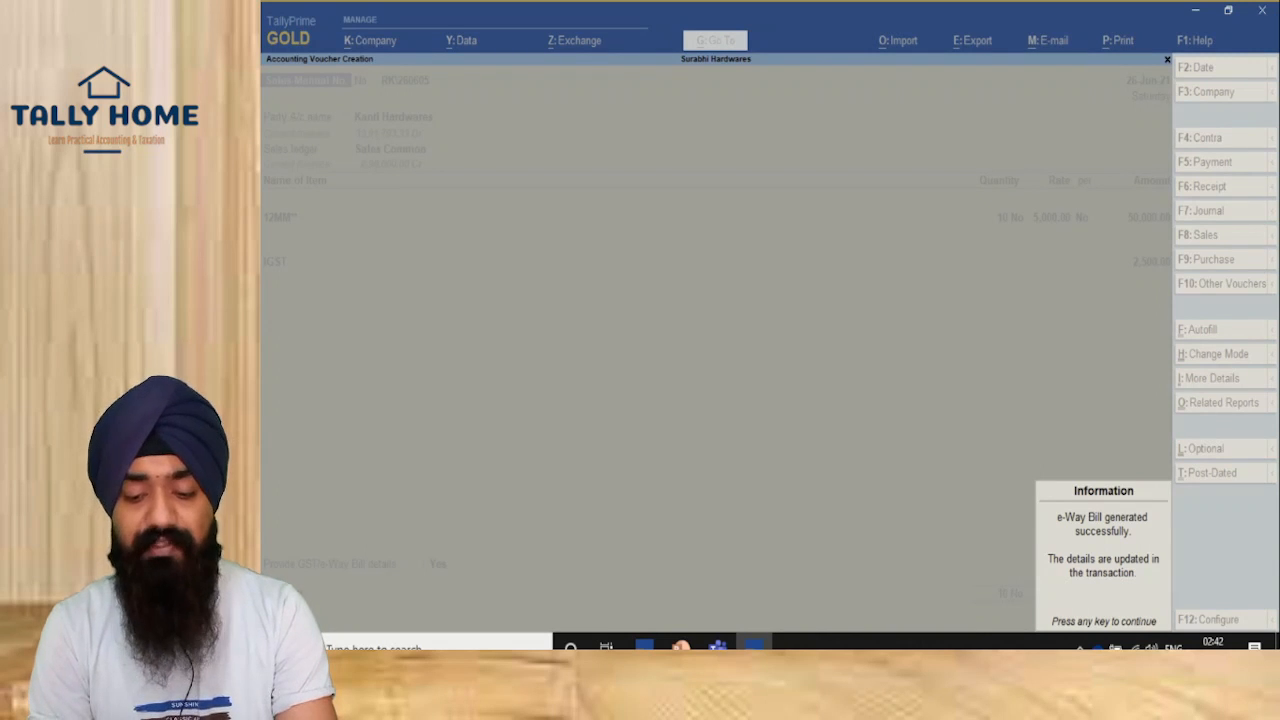
key("Return")
key("Left")
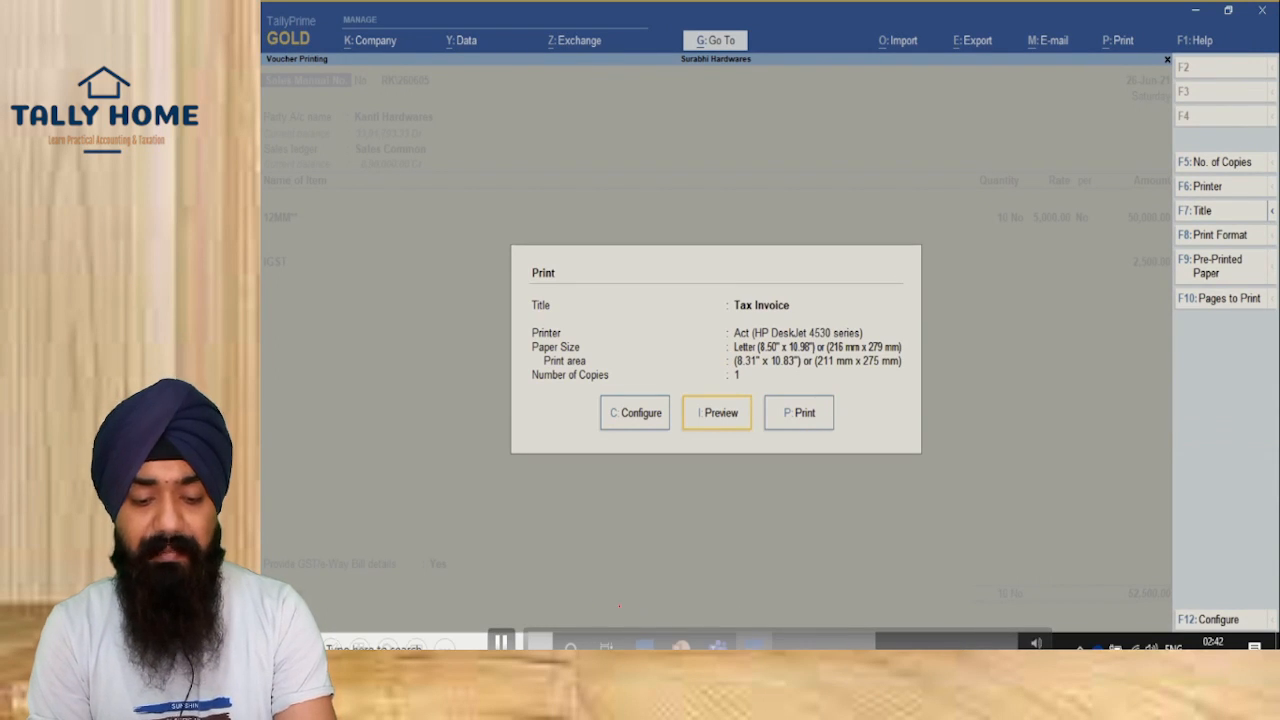
Step: Preview Tax Invoice RK\260605 enlarged to full size
left_click_drag(569, 305, 970, 523)
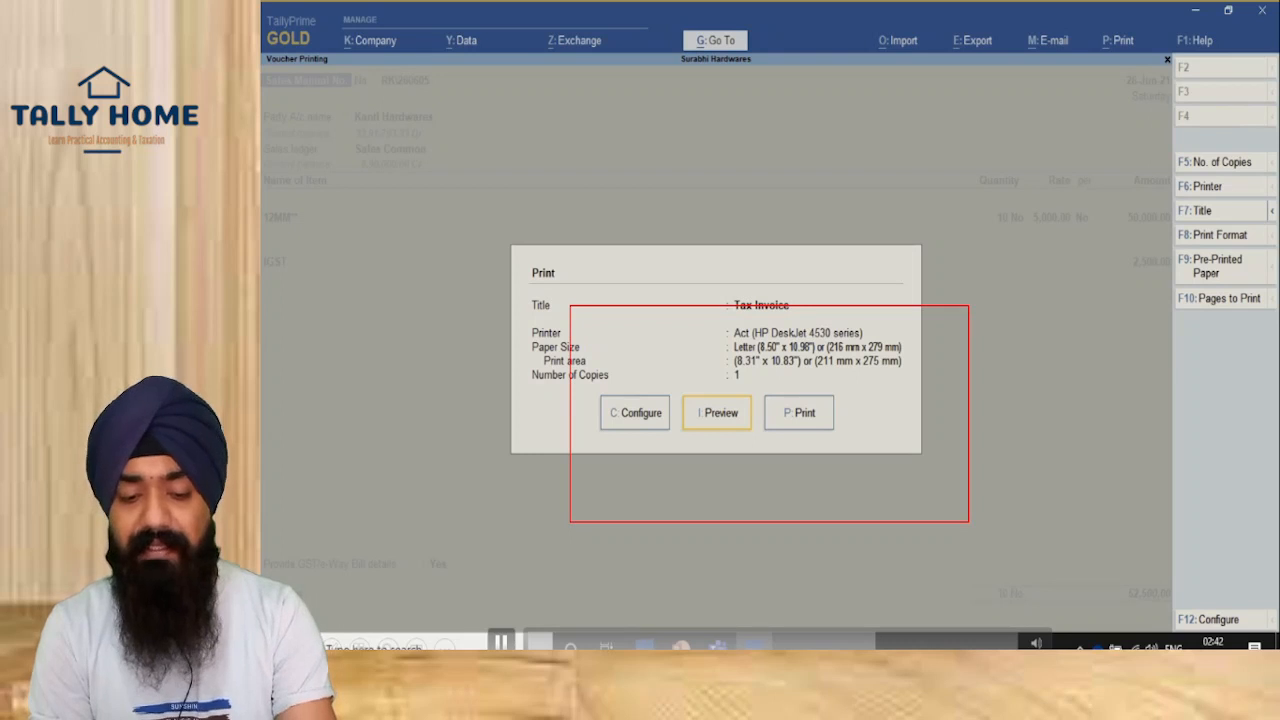
key("Escape")
key("Return")
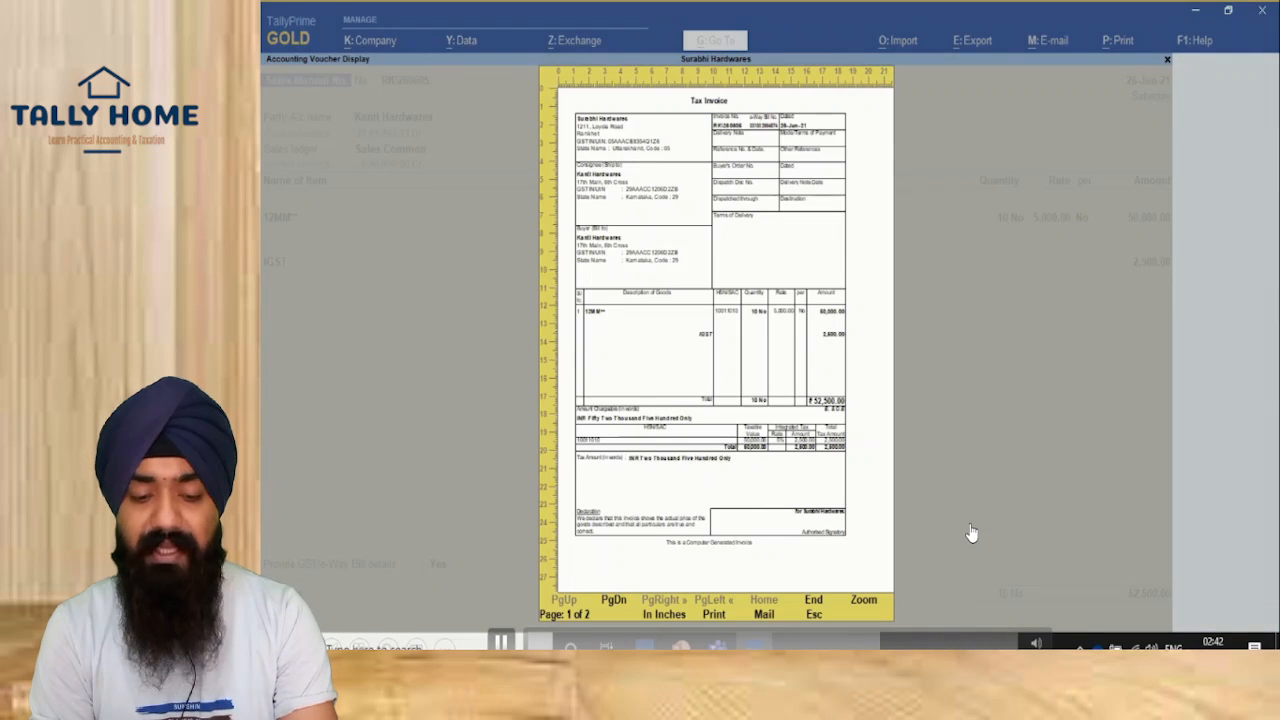
left_click(600, 366)
left_click_drag(601, 105, 743, 208)
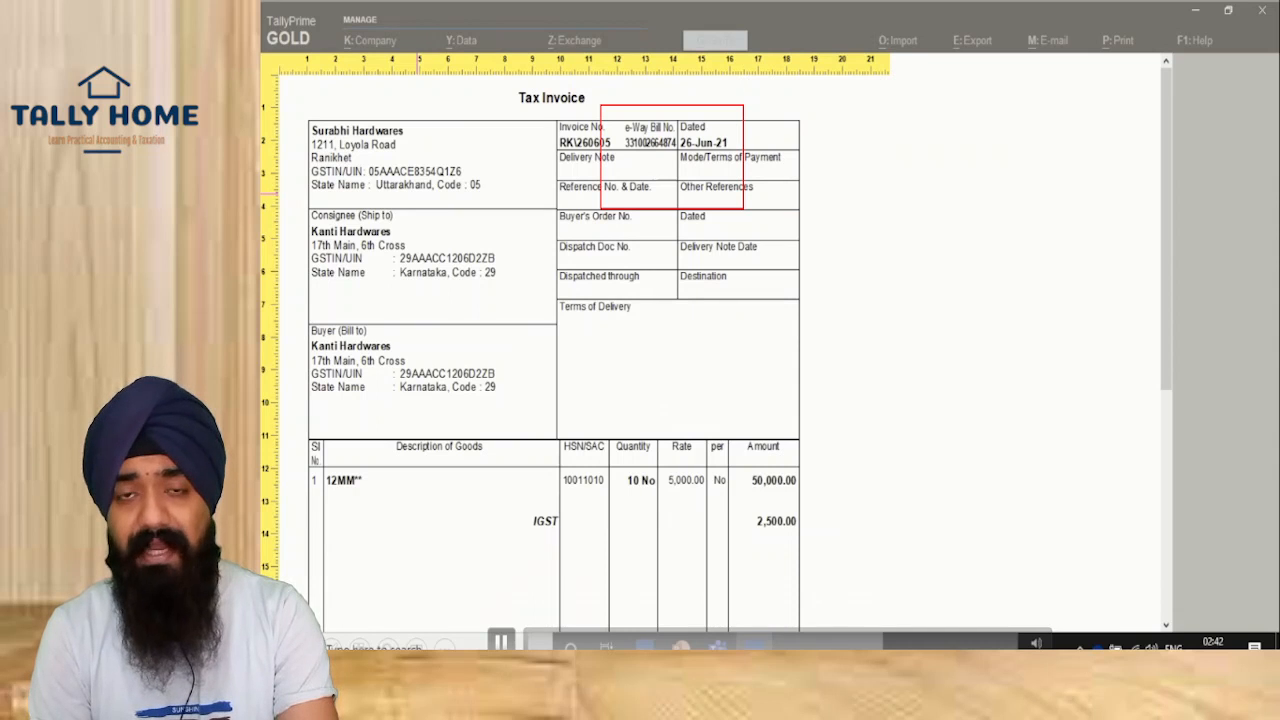
key("Escape")
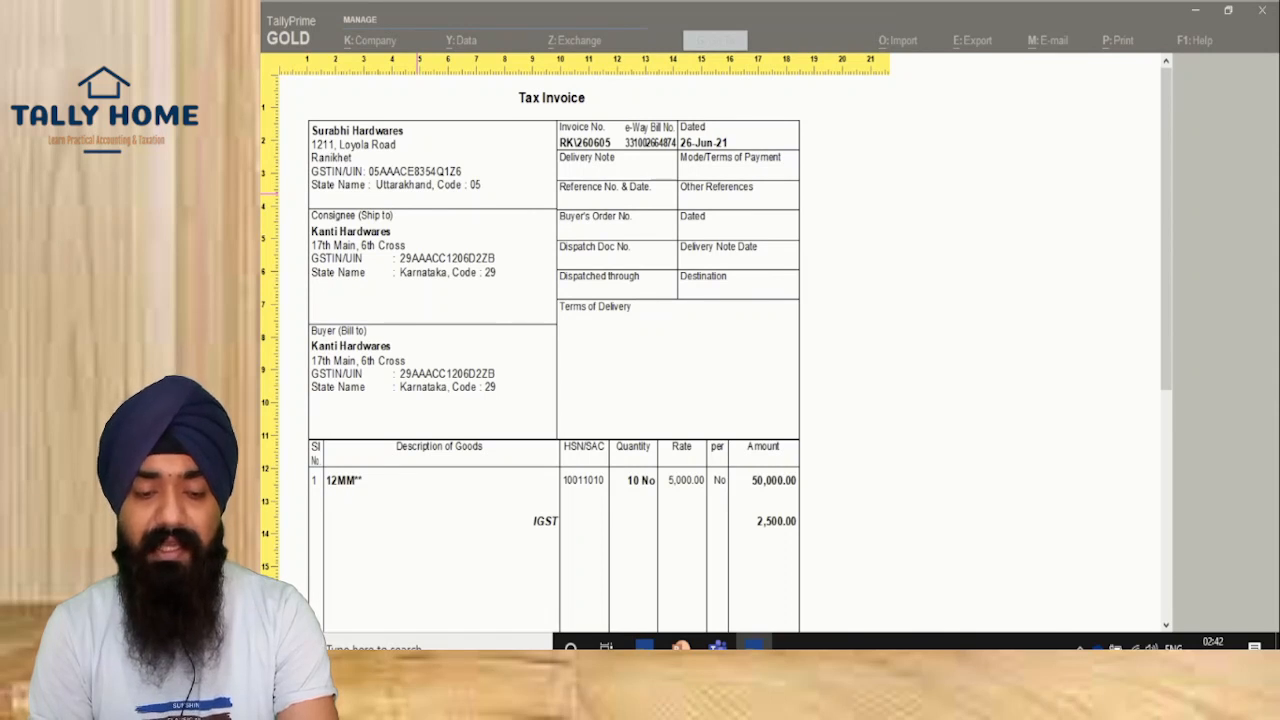
scroll(418, 193, "down", 5)
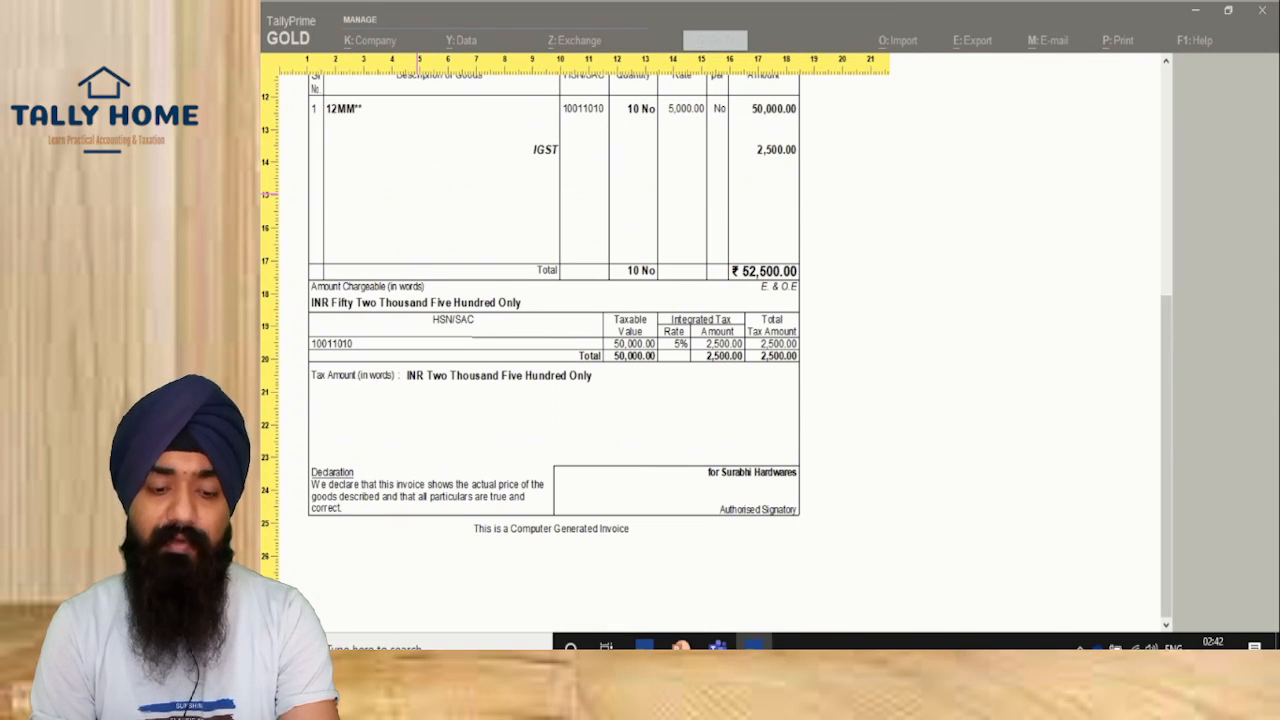
Step: Read through the e-Way Bill page with its QR code and transport details, then return to whole-page view
key("Page_Down")
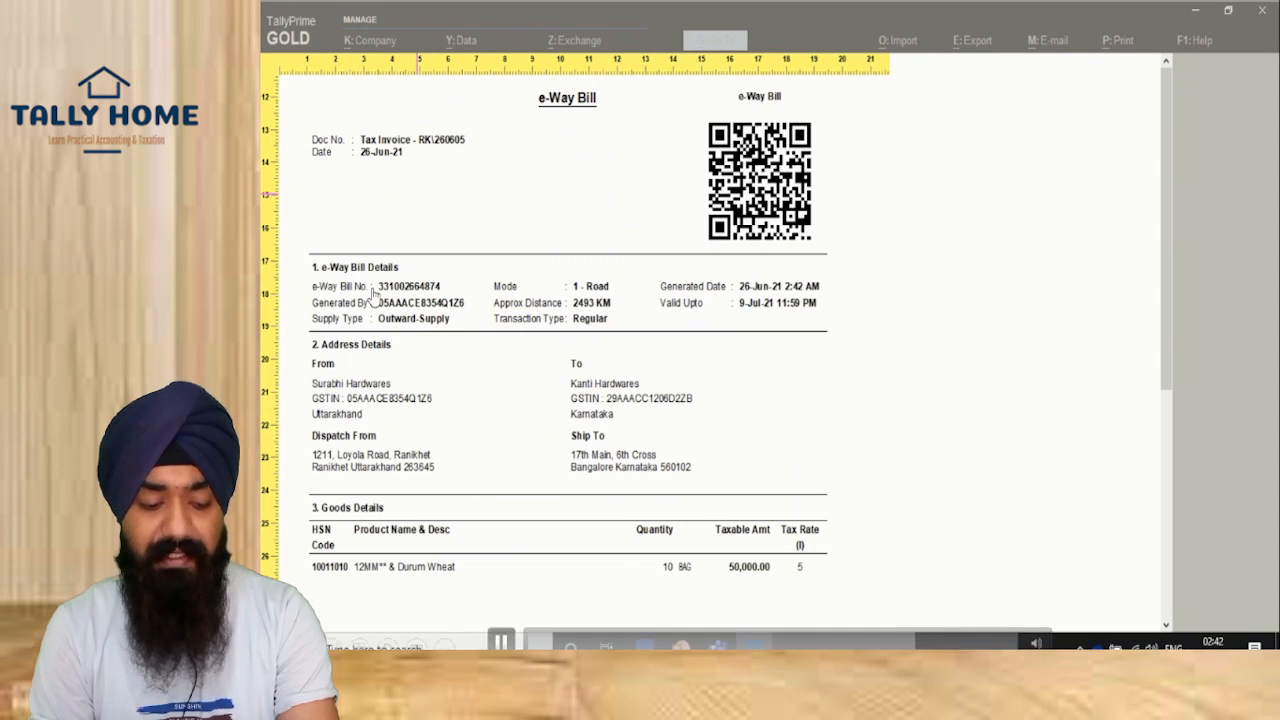
left_click_drag(669, 108, 963, 288)
left_click_drag(373, 277, 619, 308)
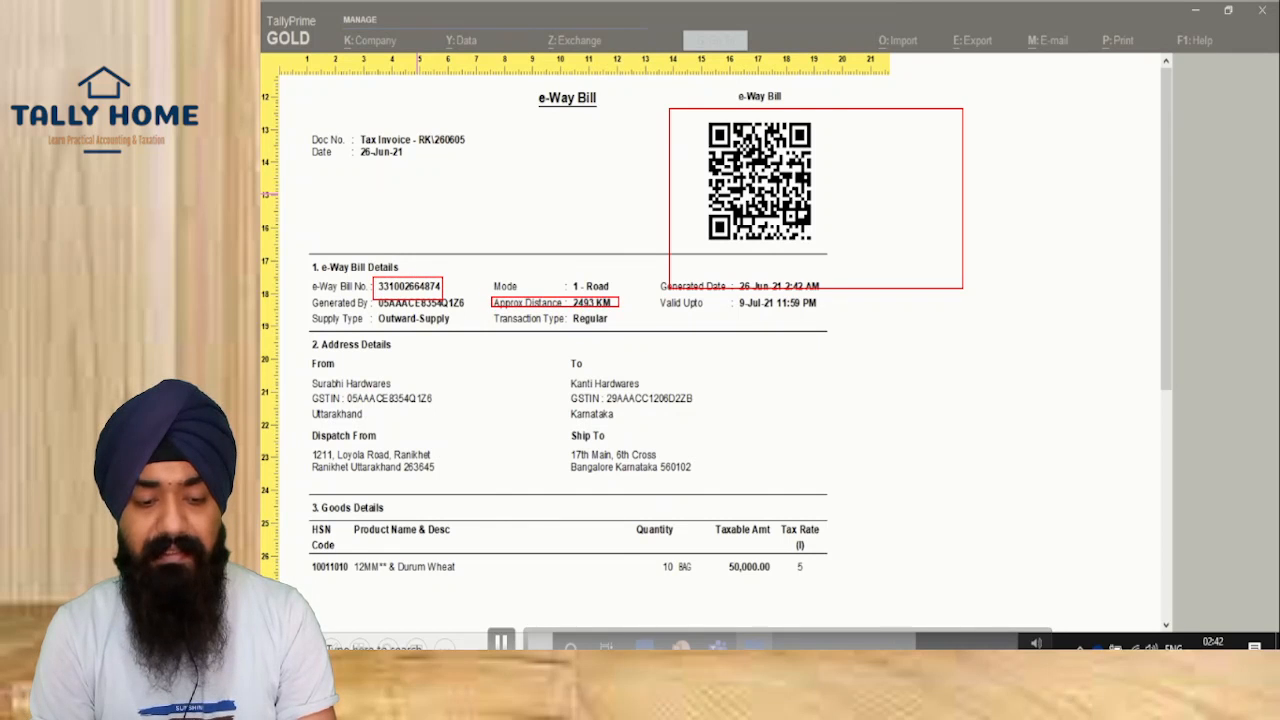
left_click_drag(486, 310, 598, 333)
left_click_drag(376, 308, 471, 336)
left_click_drag(726, 297, 812, 330)
left_click_drag(621, 240, 721, 308)
left_click_drag(275, 373, 474, 502)
left_click_drag(544, 378, 698, 542)
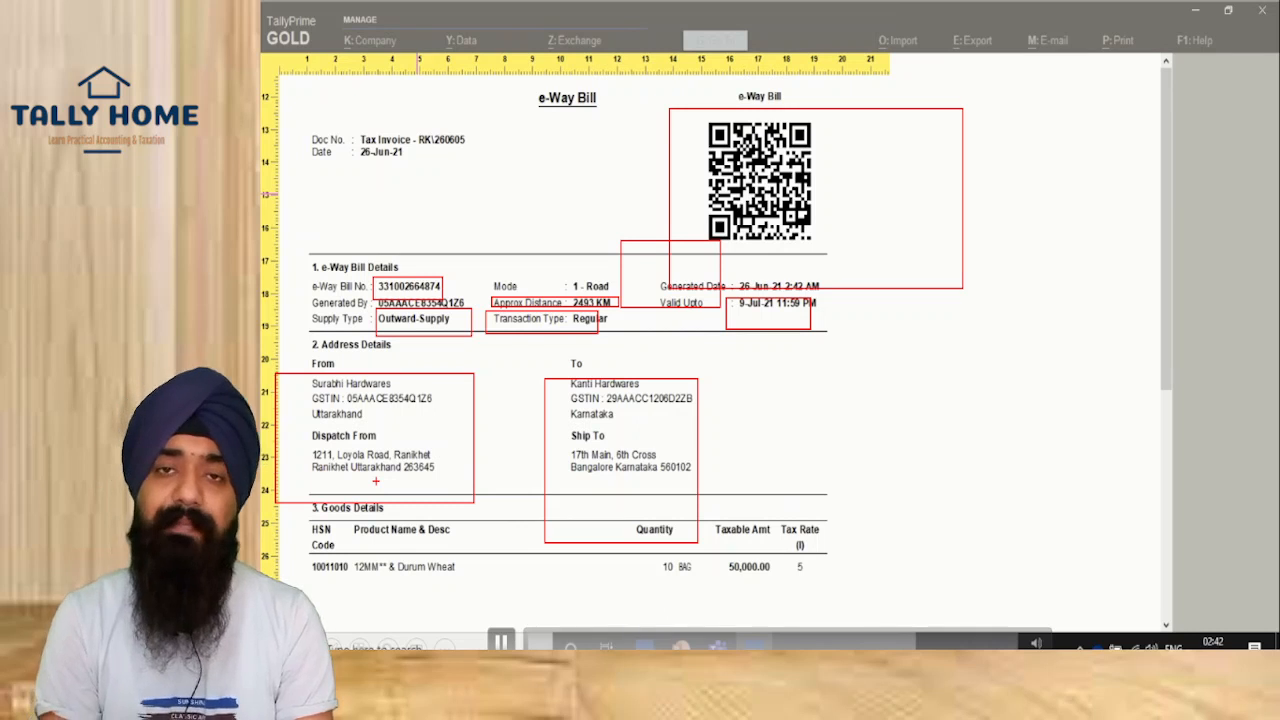
key("Escape")
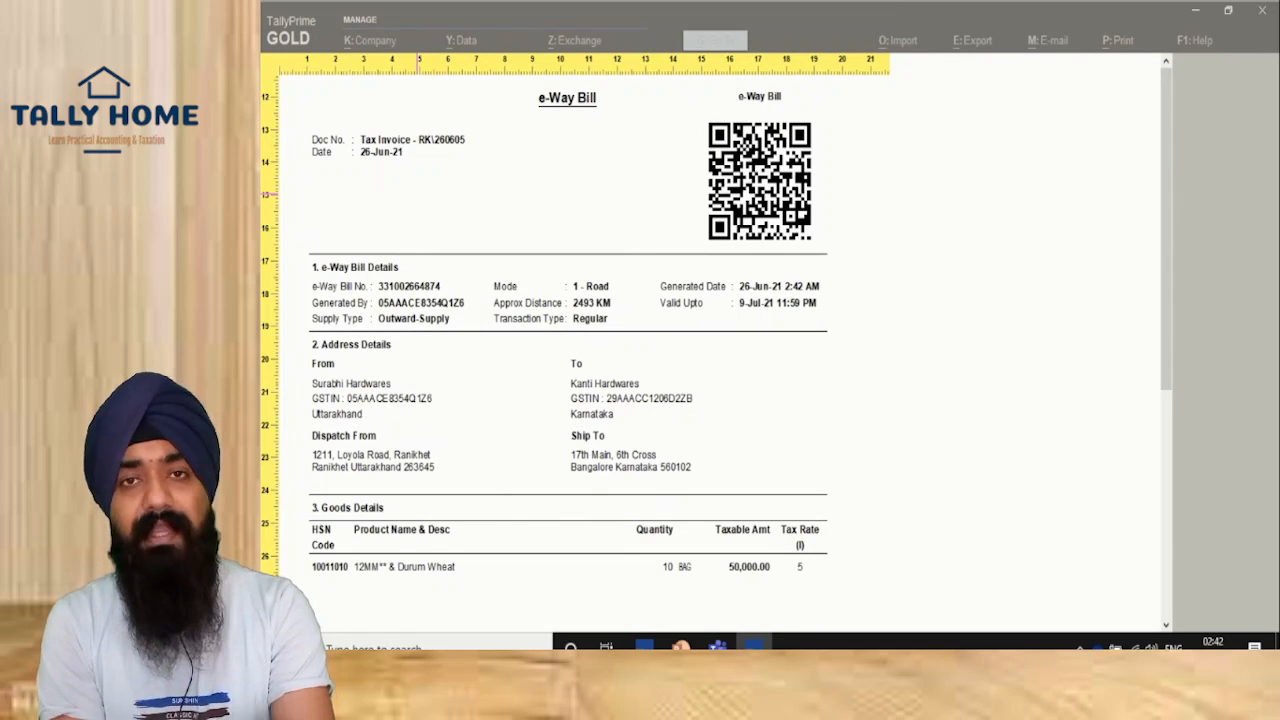
scroll(716, 319, "down", 4)
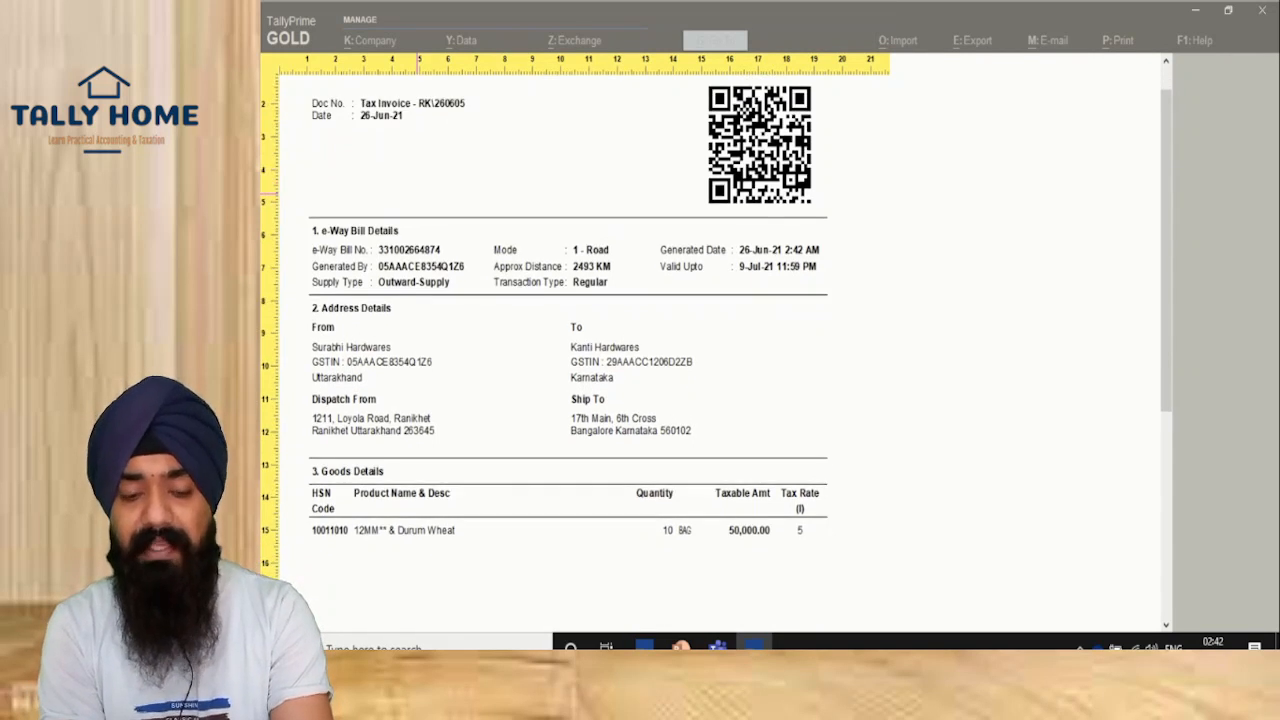
scroll(716, 319, "down", 3)
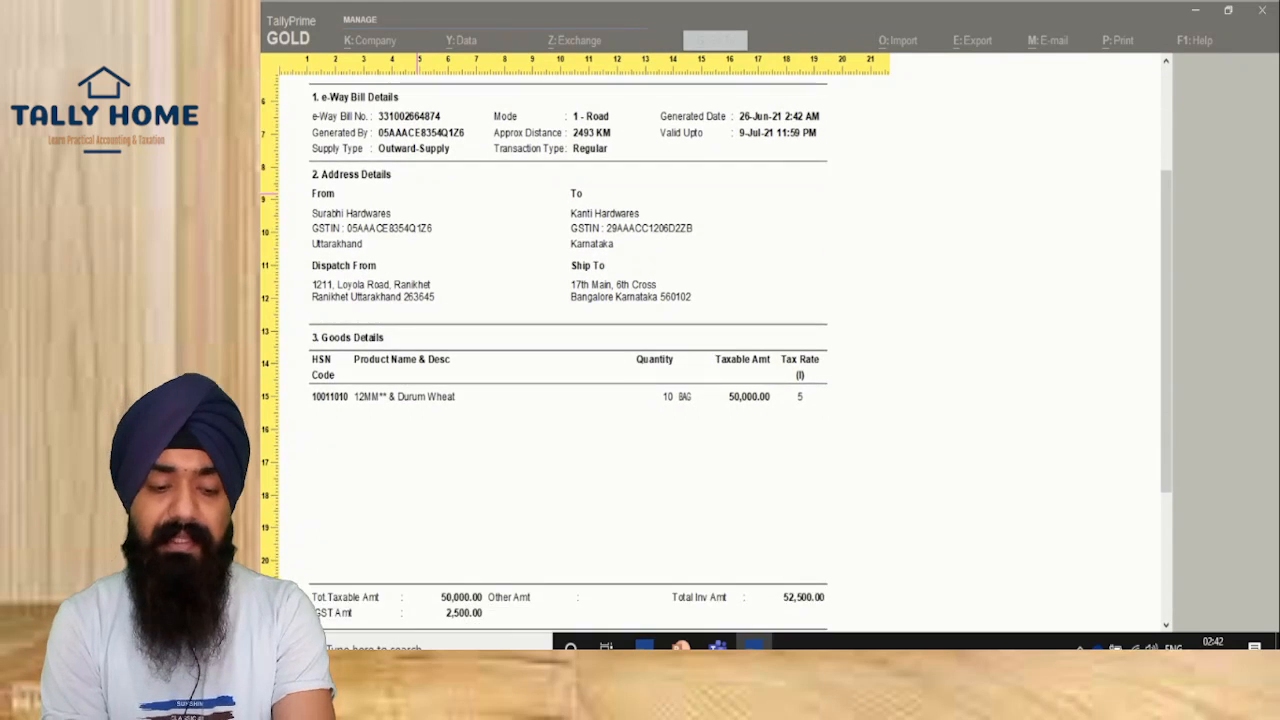
scroll(716, 319, "down", 3)
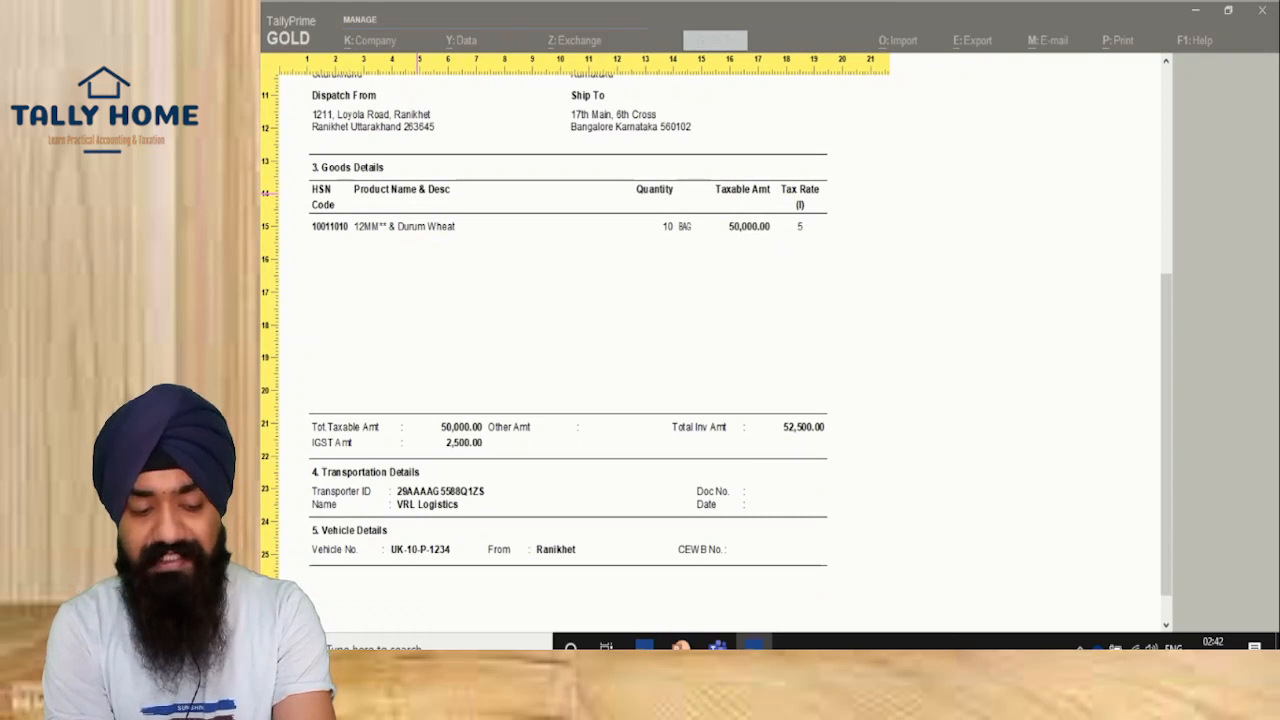
scroll(716, 319, "down", 1)
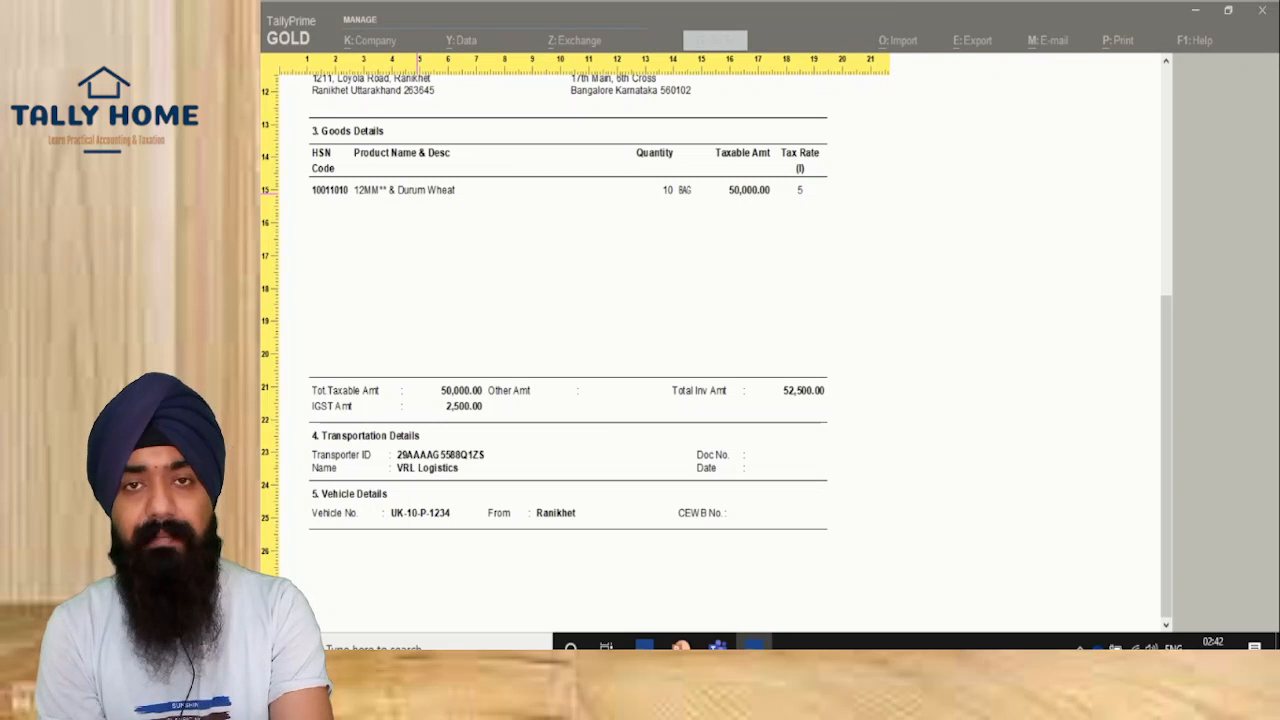
key("Escape")
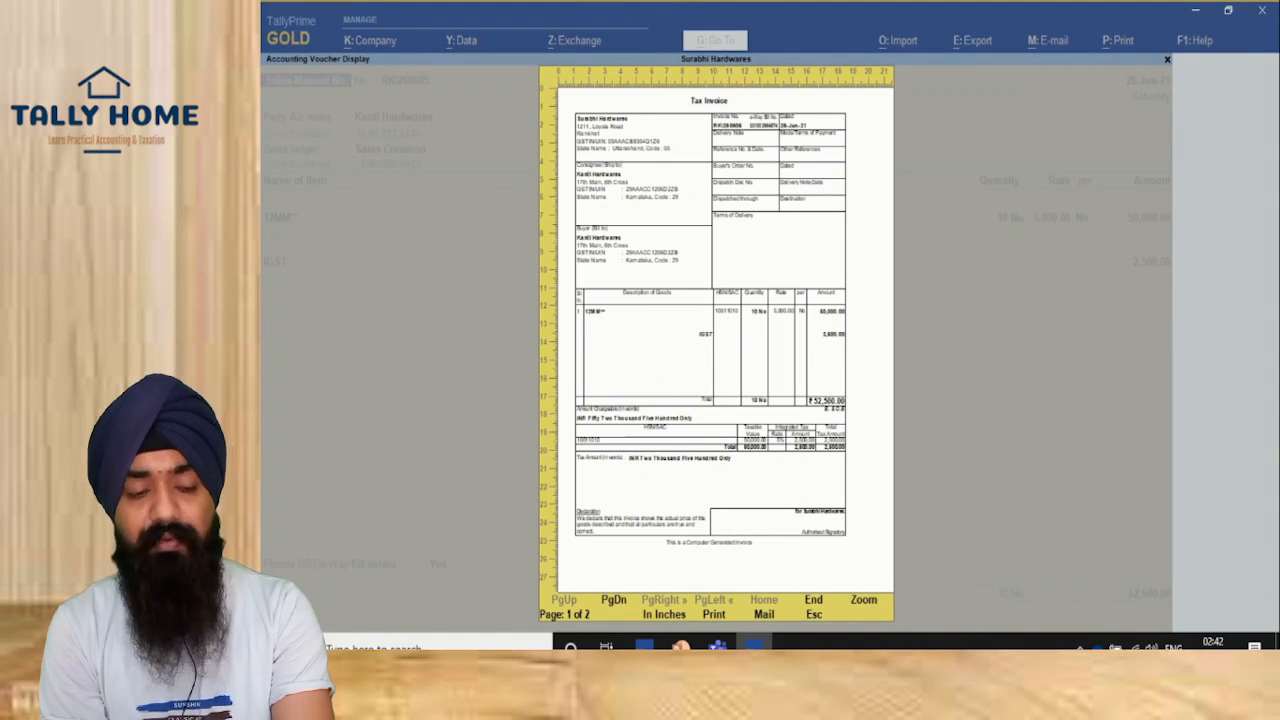
Step: Close the invoice print preview and the print settings screen
key("Escape")
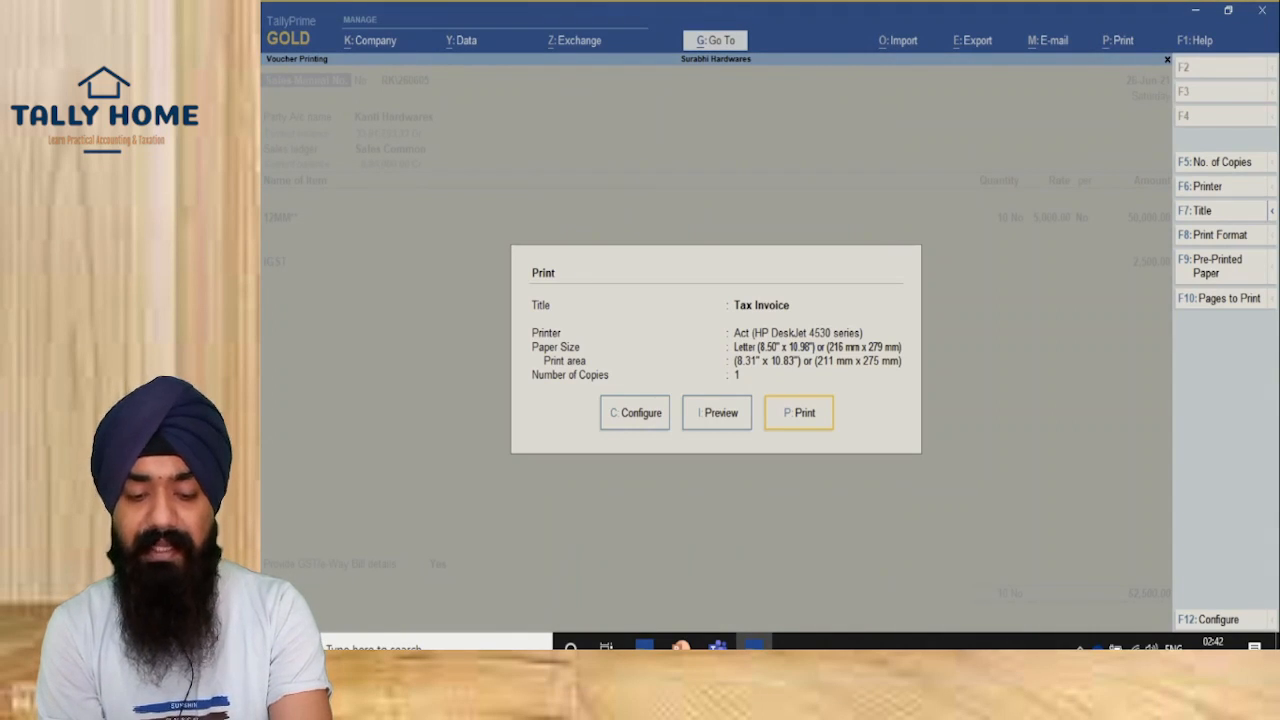
key("Escape")
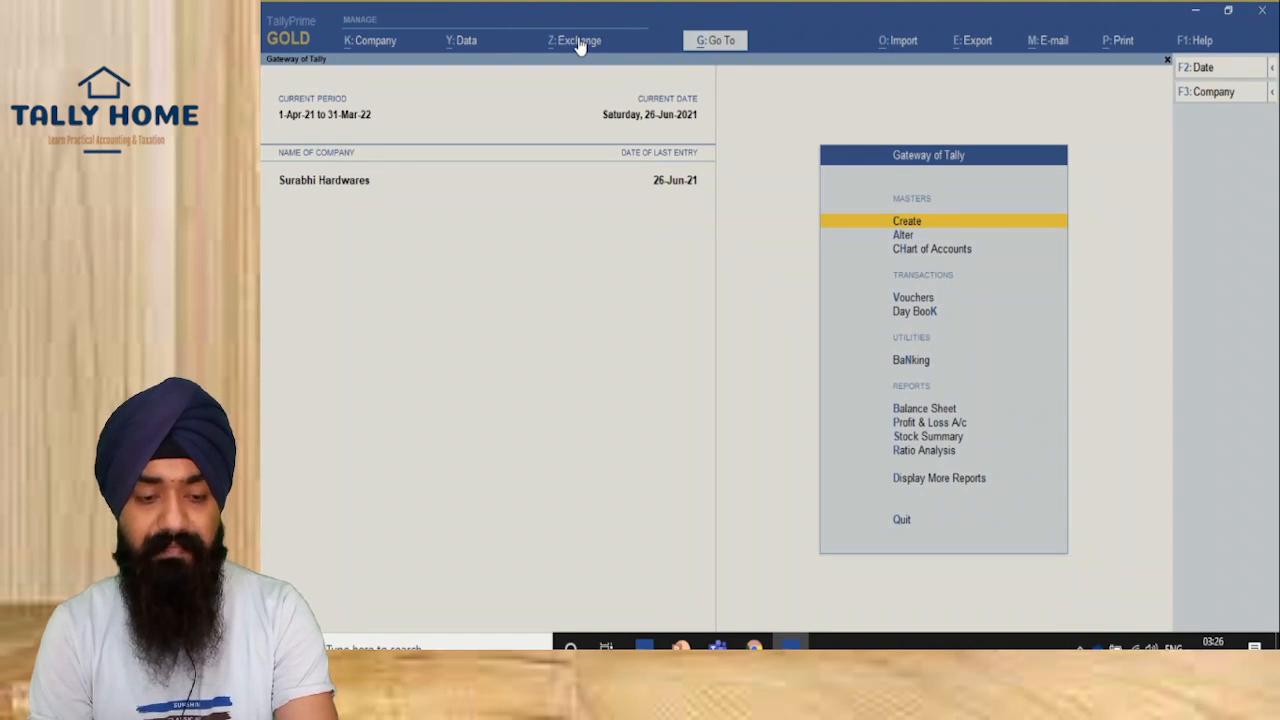
Step: Open Exchange > Send for e-Way Bill, listing the three 26-Jun-21 invoices
left_click(579, 44)
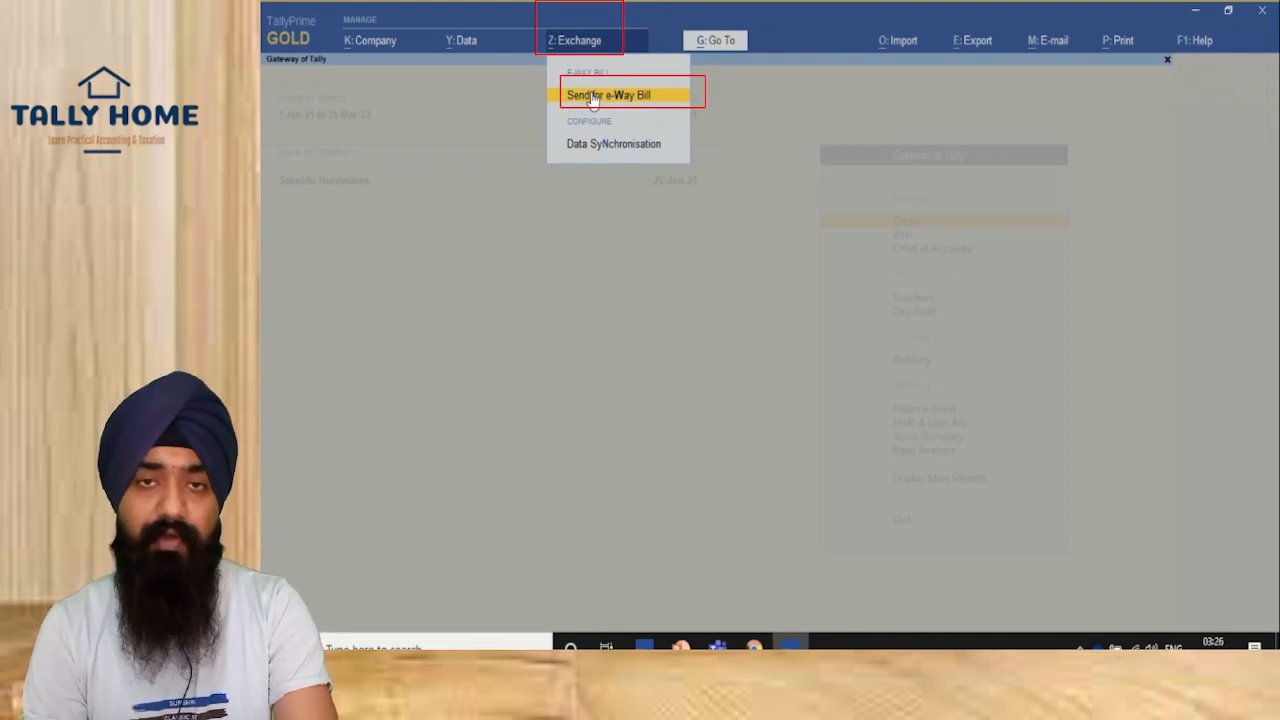
left_click(593, 96)
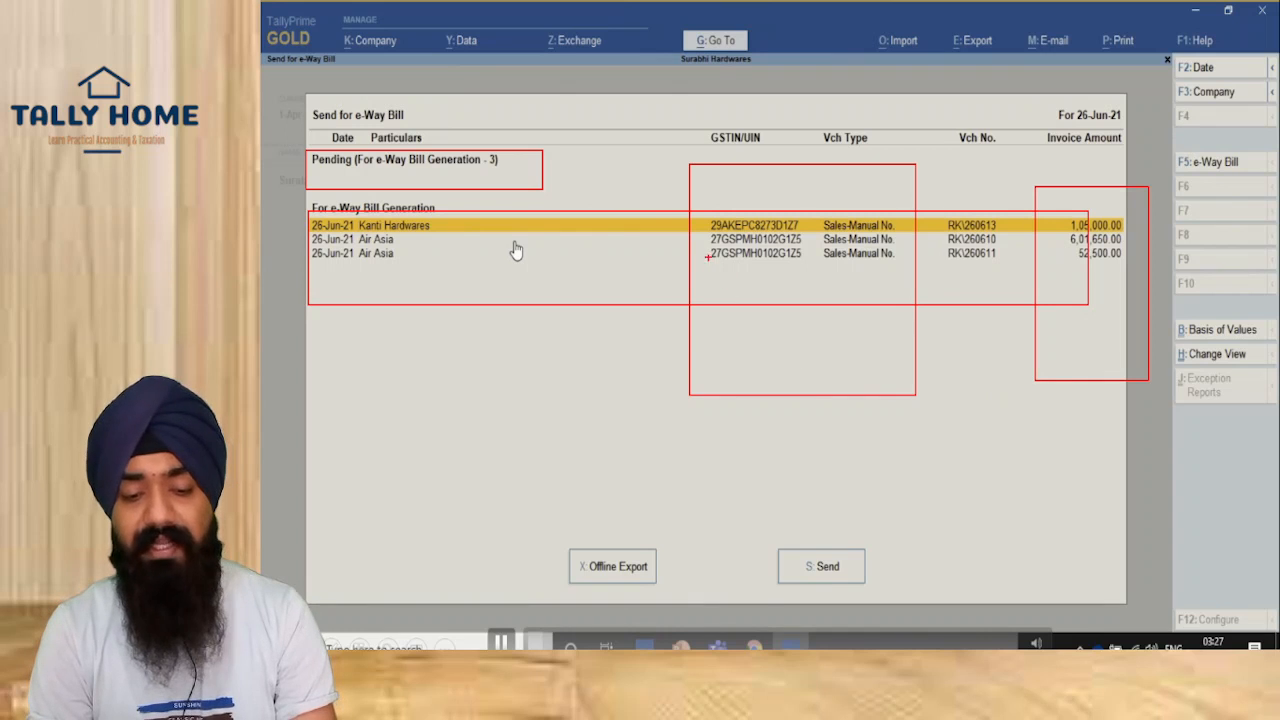
left_click_drag(705, 230, 922, 297)
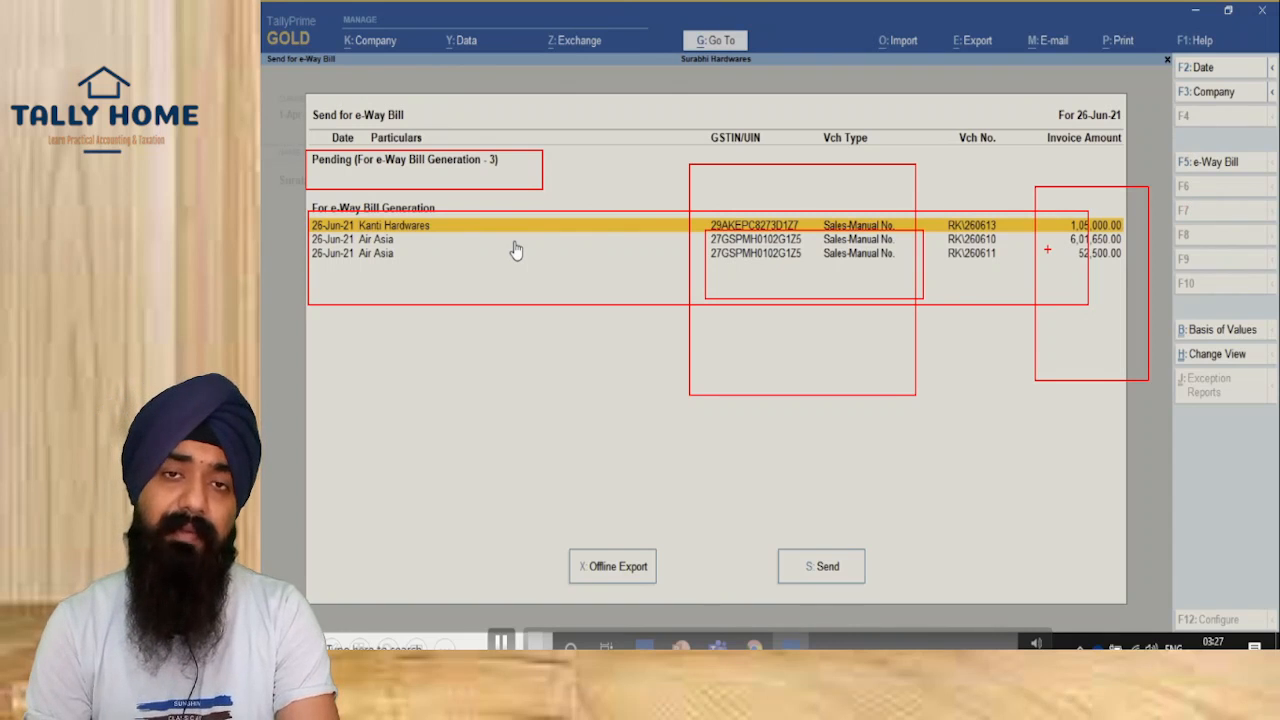
key("Escape")
Step: Mark the Kanti Hardwares and Air Asia invoices, unmarking the last Air Asia one again
key("space")
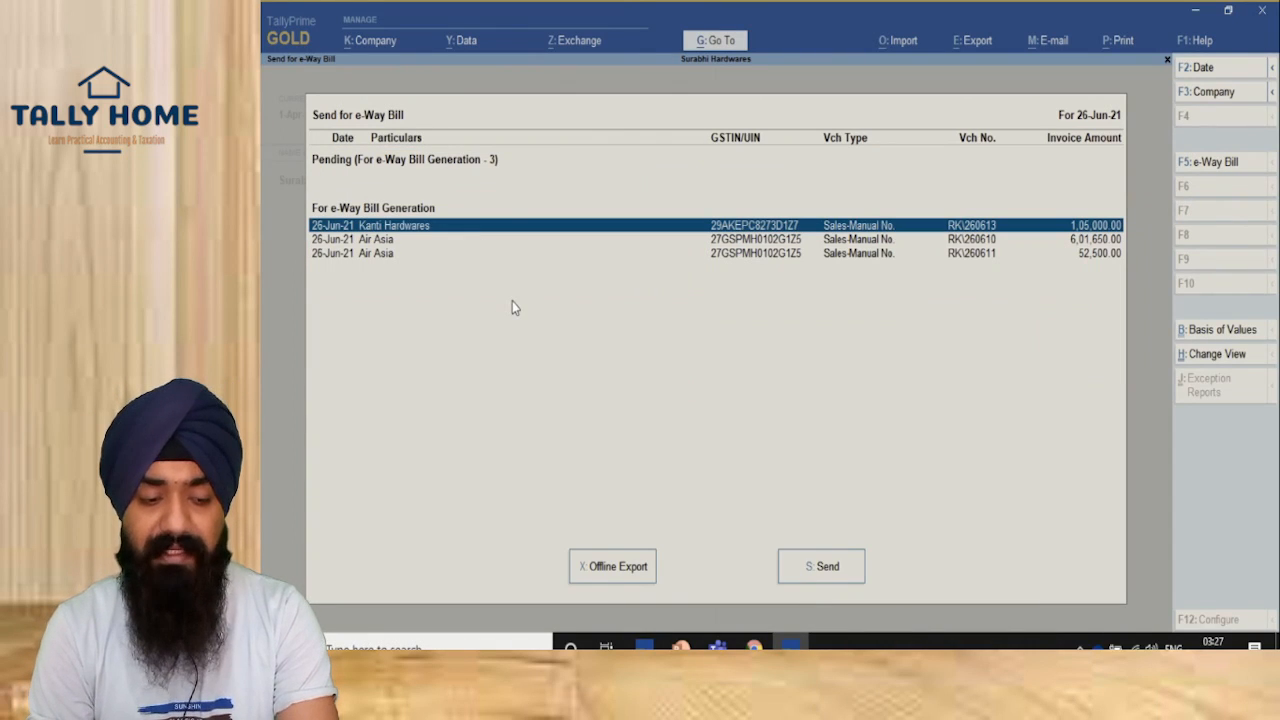
key("Down")
key("space")
key("Down")
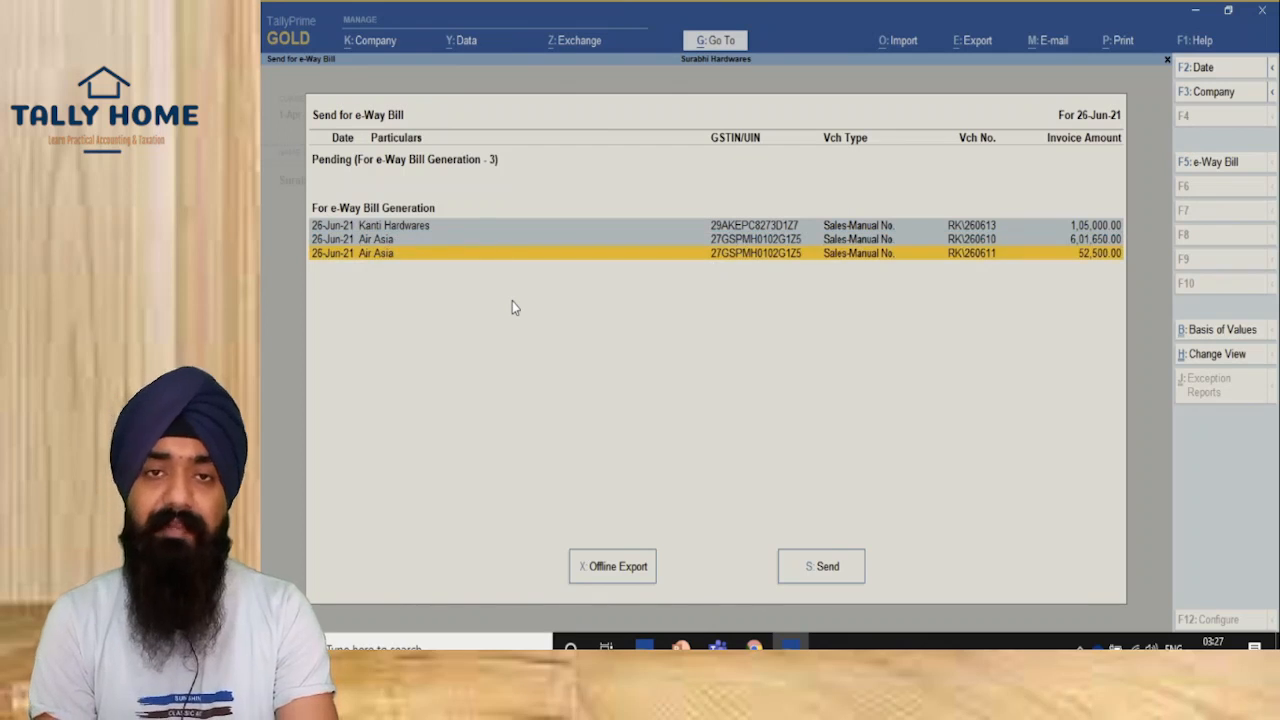
key("space")
key("Down")
key("Up")
key("space")
key("Up")
key("Up")
key("Down")
key("Up")
key("Down")
key("Up")
key("Down")
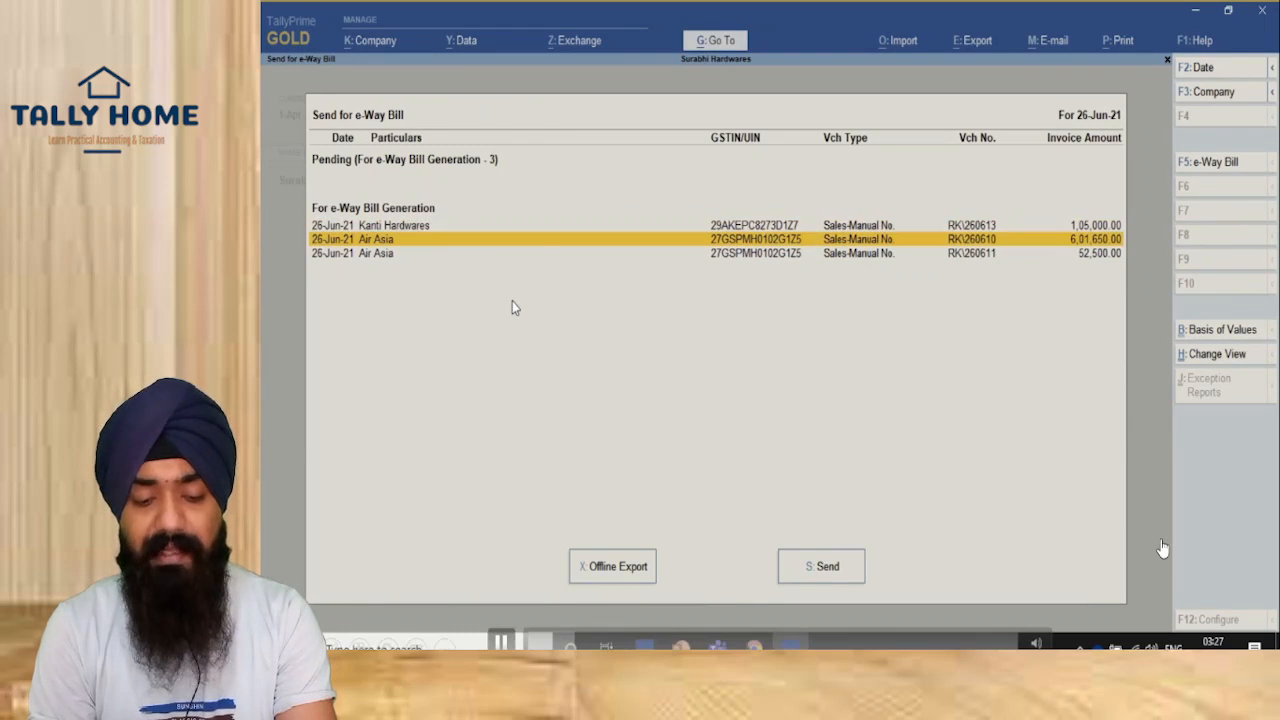
key("Up")
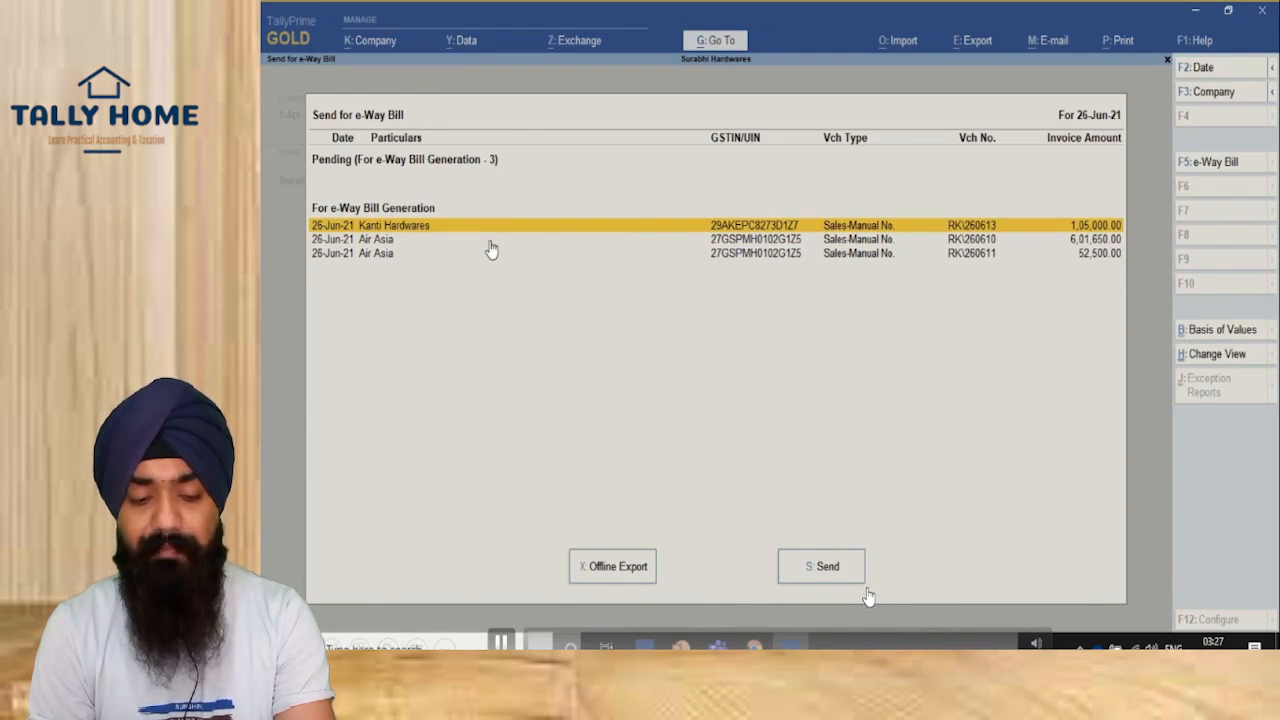
Step: Send all three invoices for e-Way Bill generation and dismiss the Exchange Summary
left_click(811, 574)
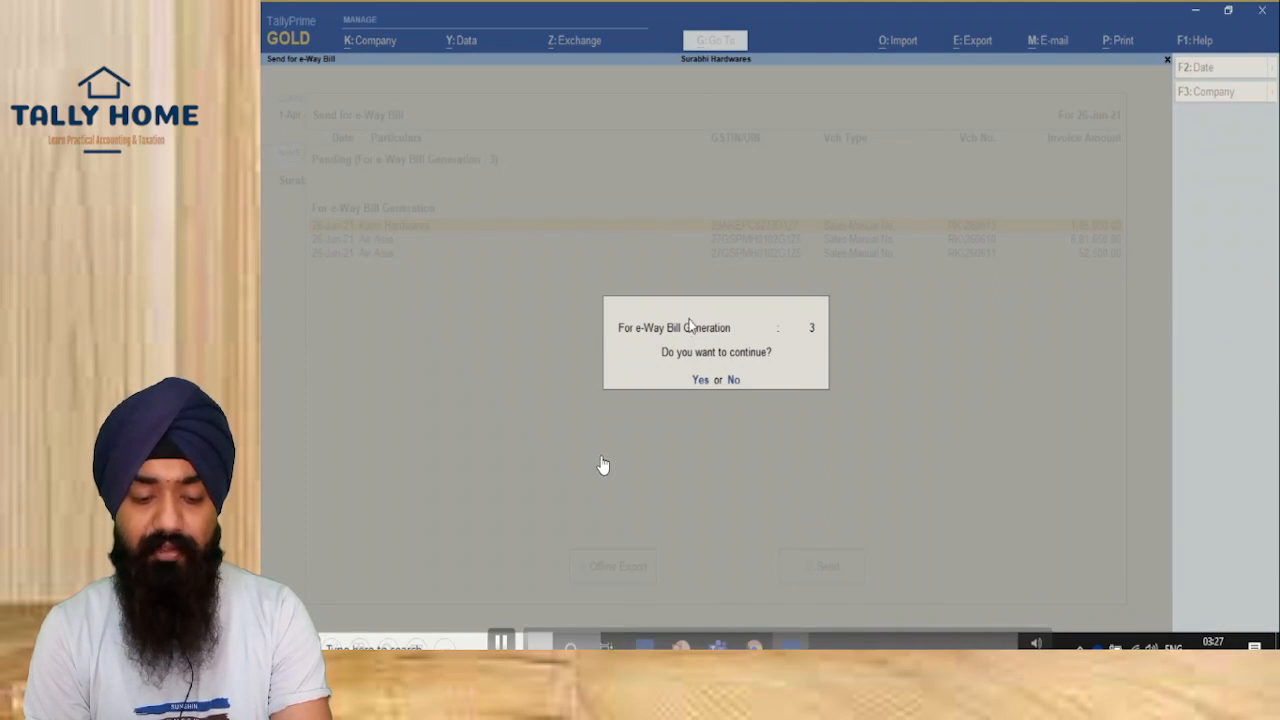
left_click(700, 381)
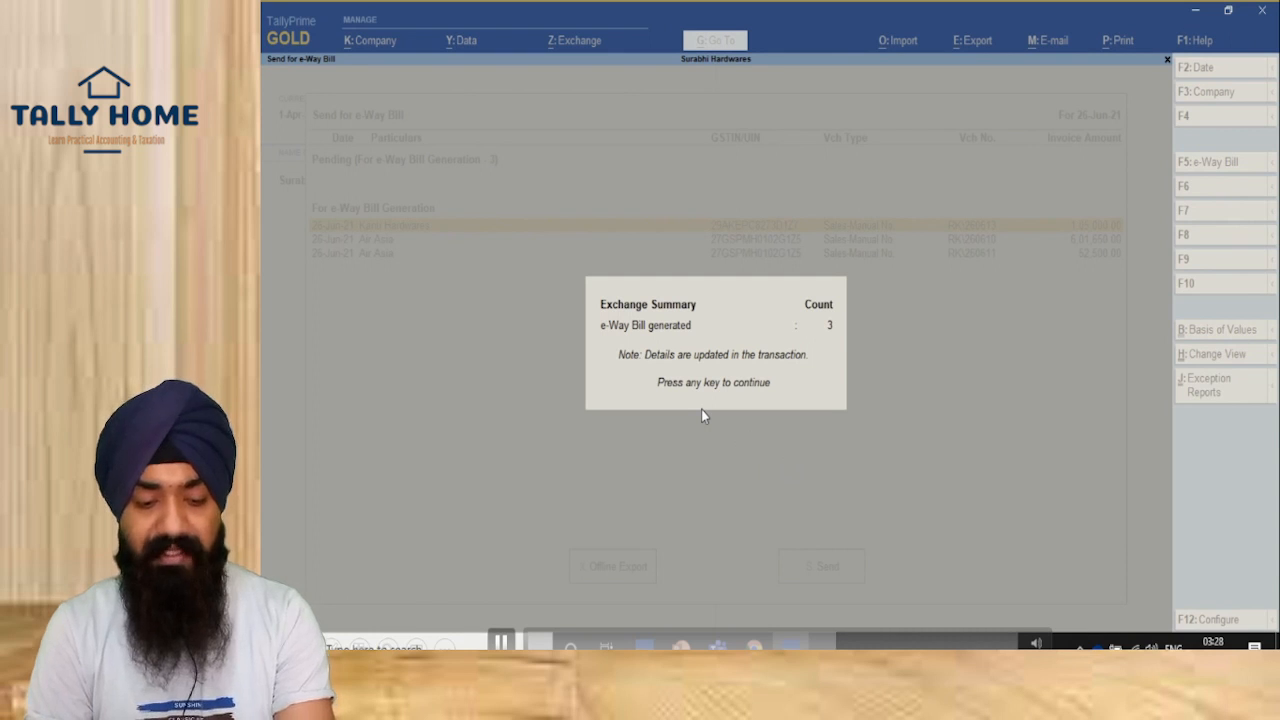
left_click_drag(602, 262, 866, 389)
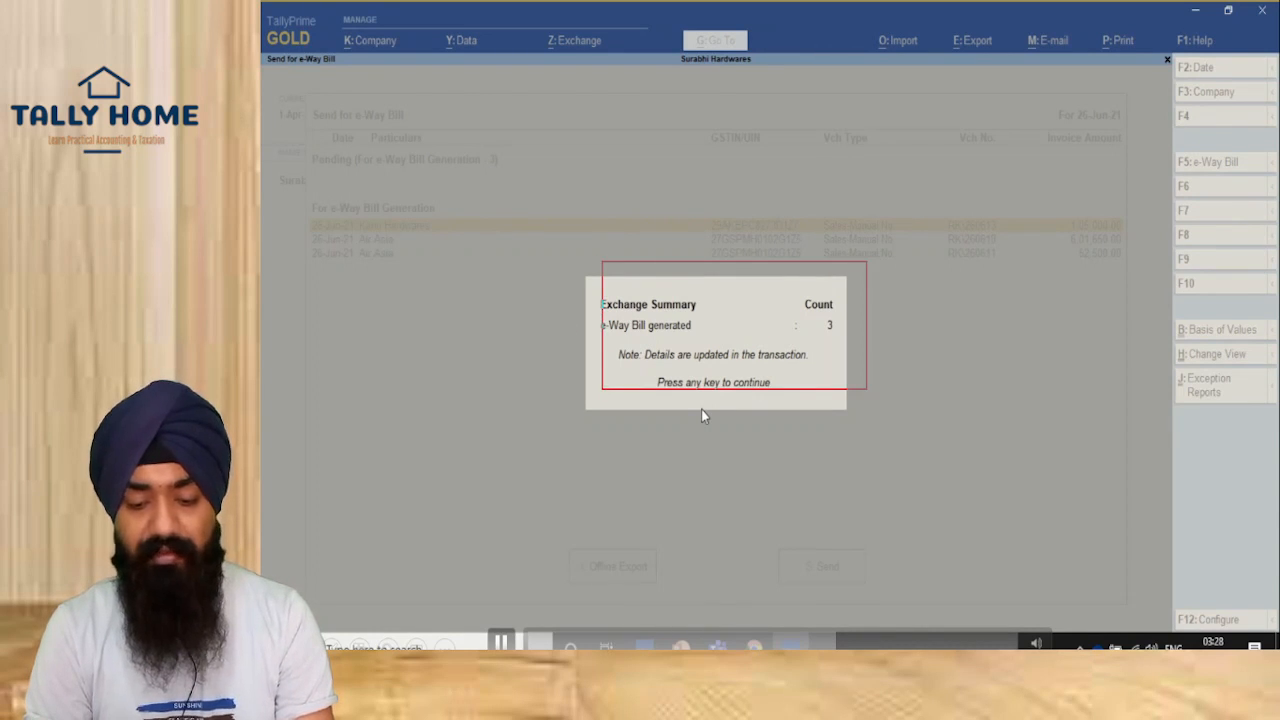
key("Escape")
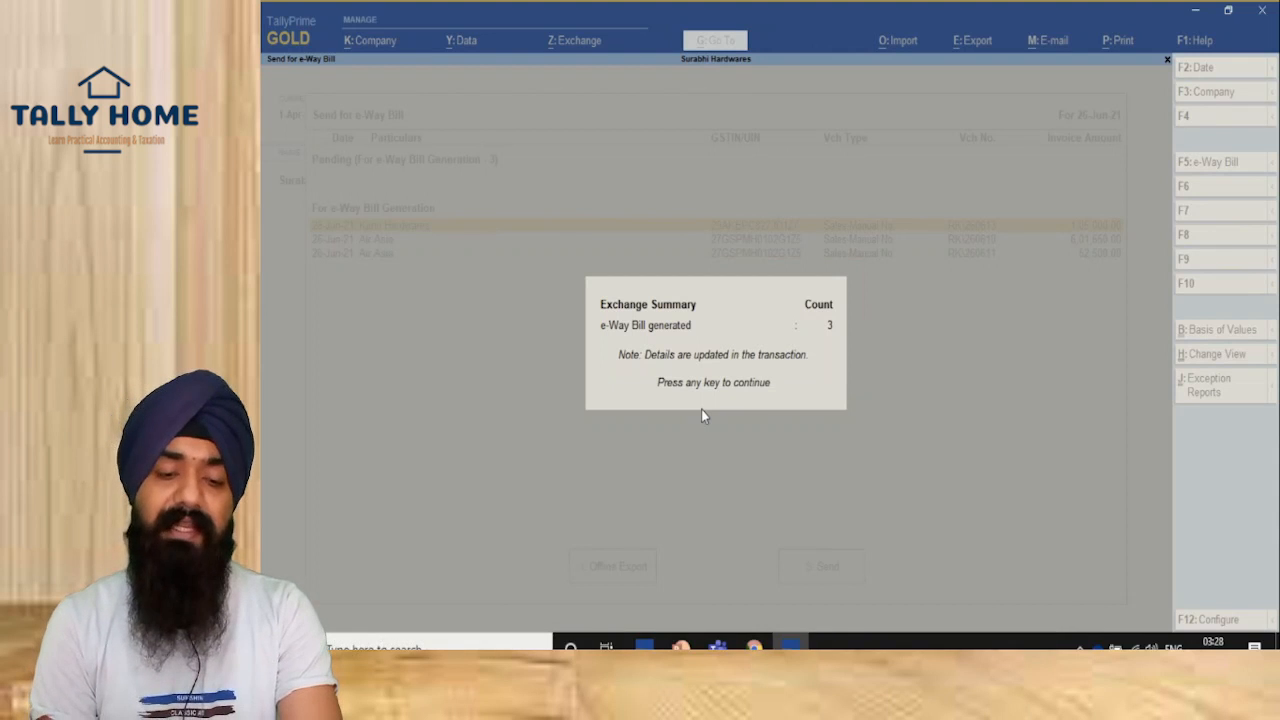
key("Return")
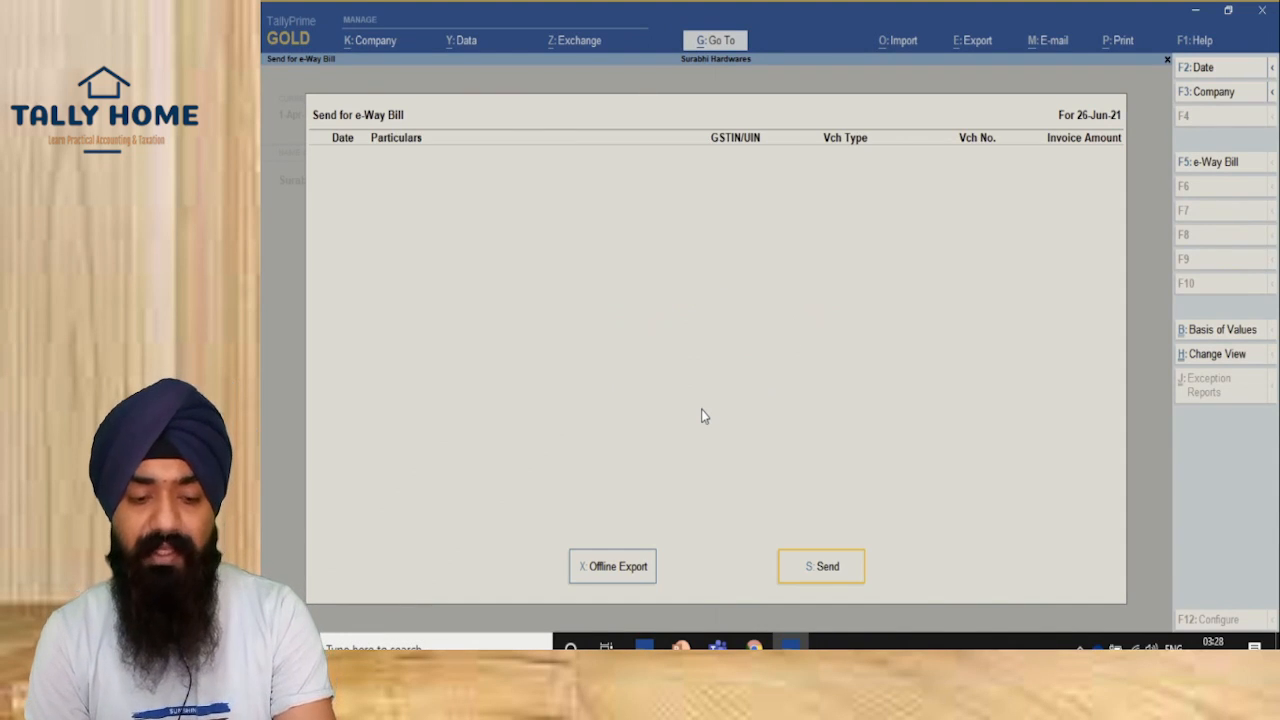
Step: Open the Kanti Hardwares voucher from the e-Way Bill report's With Part B list
key("Escape")
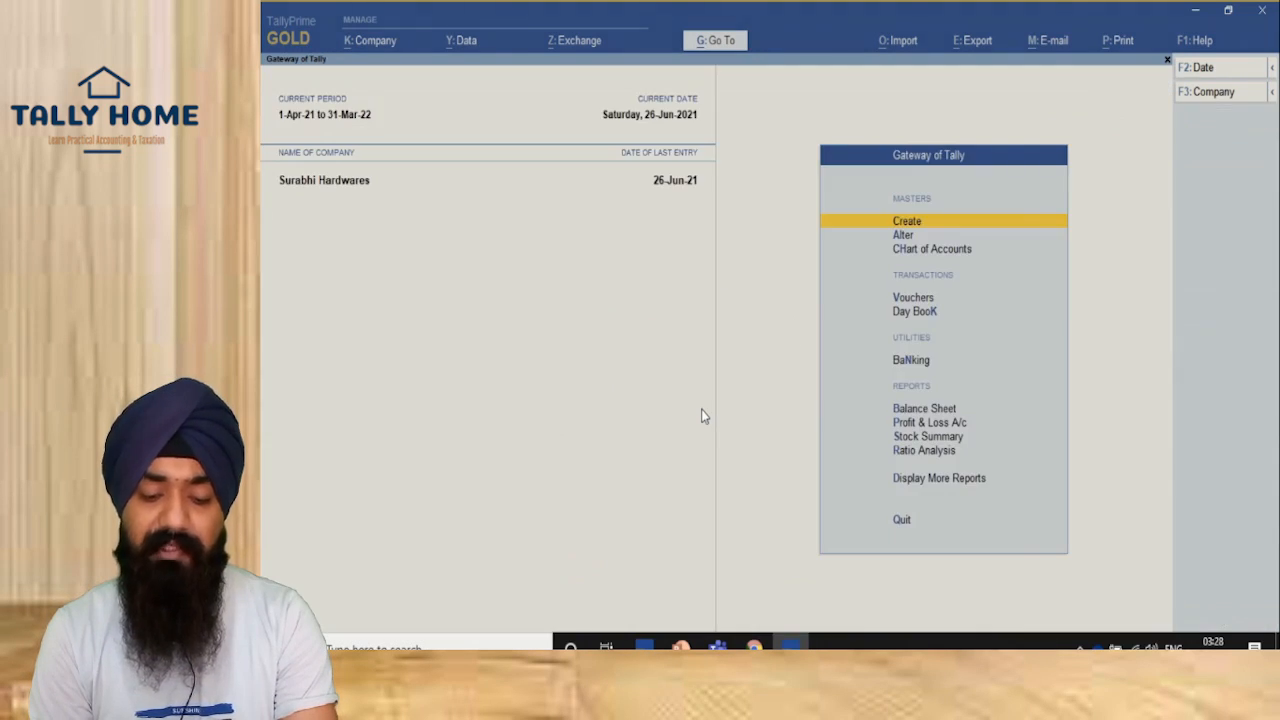
left_click(731, 45)
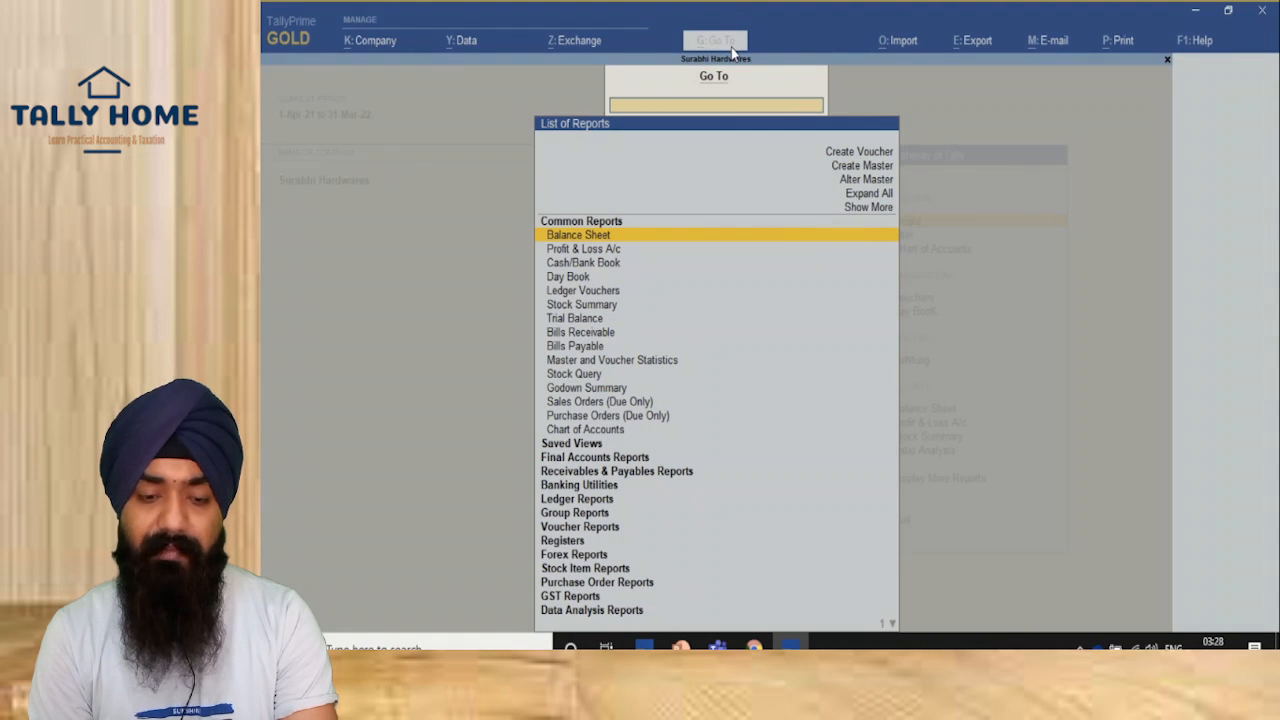
type("Eway")
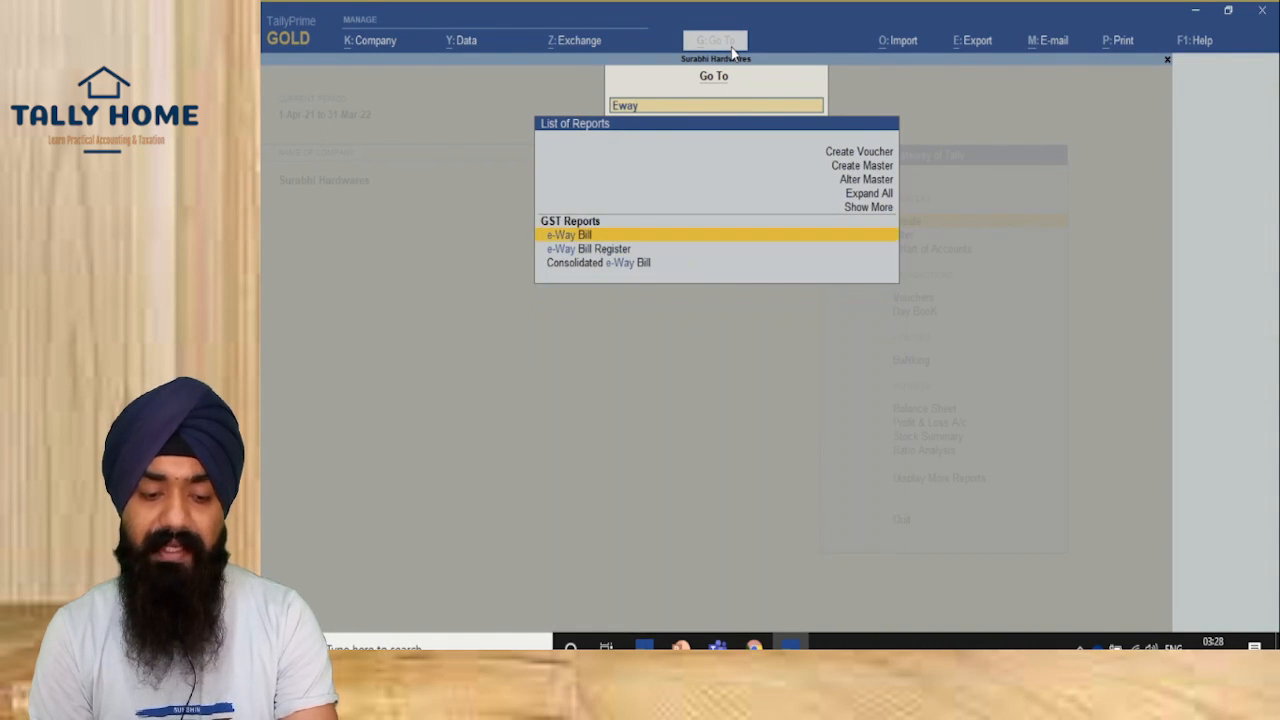
key("Return")
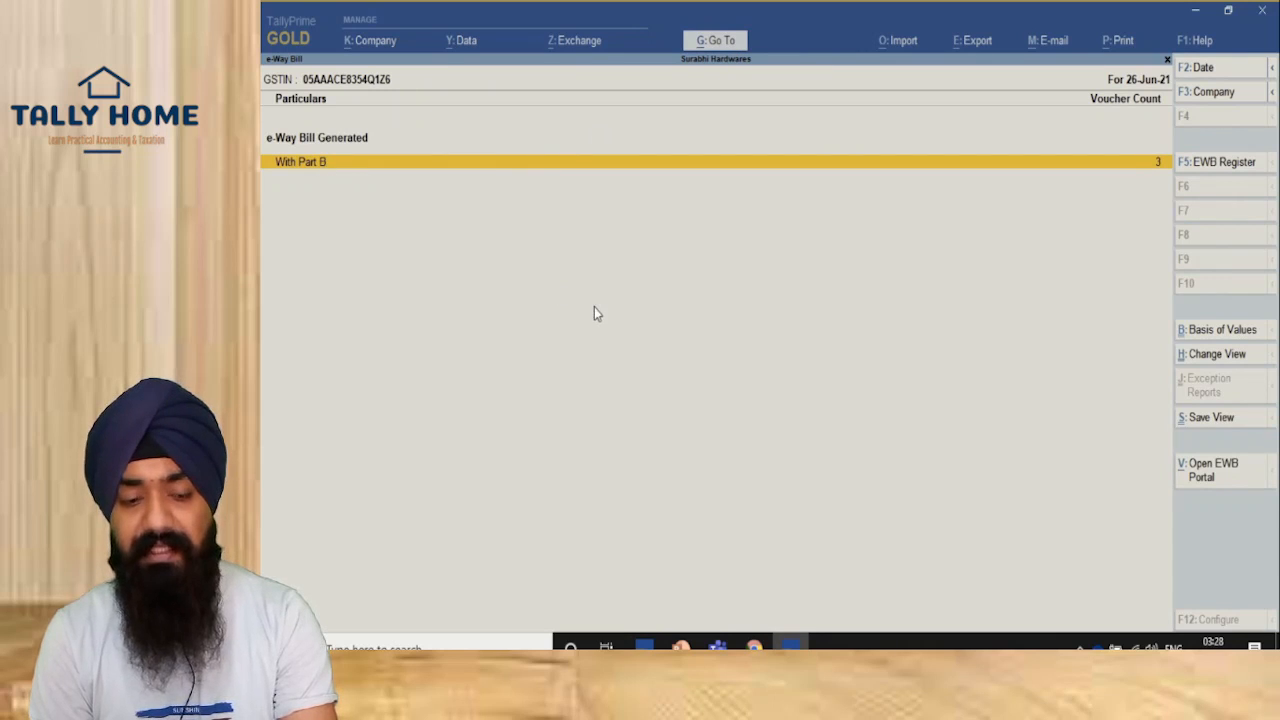
key("Return")
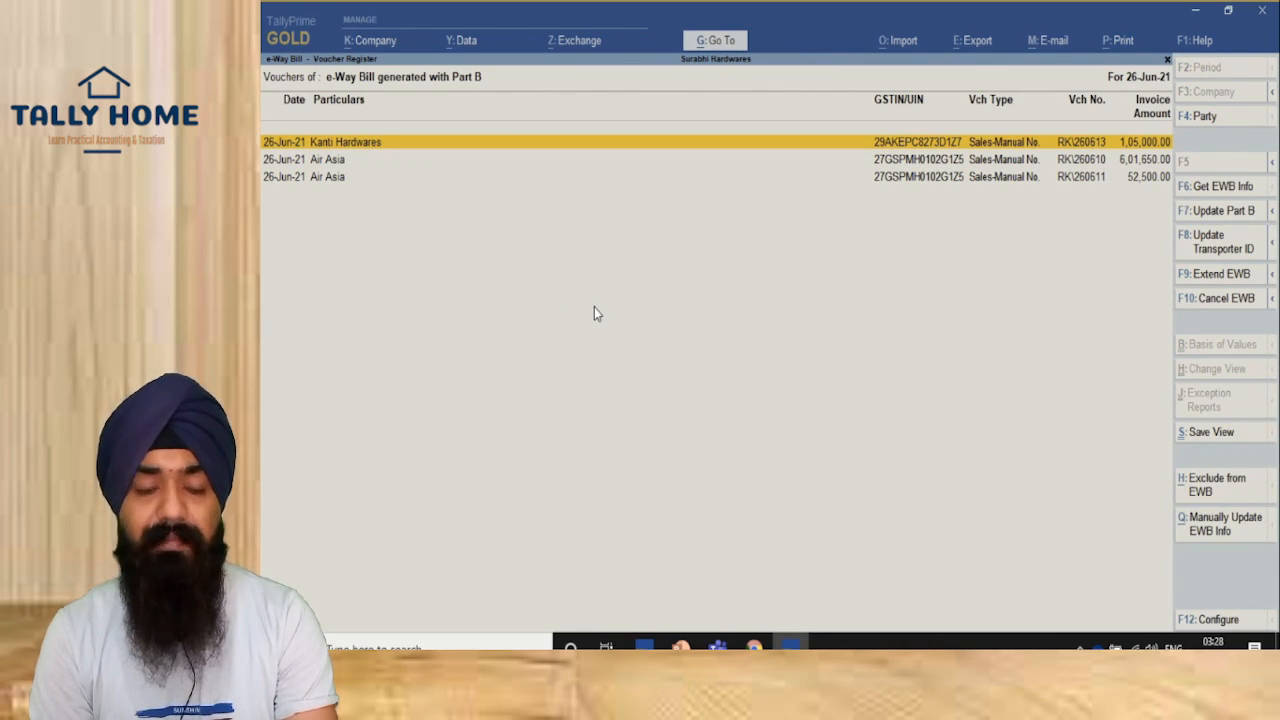
key("Return")
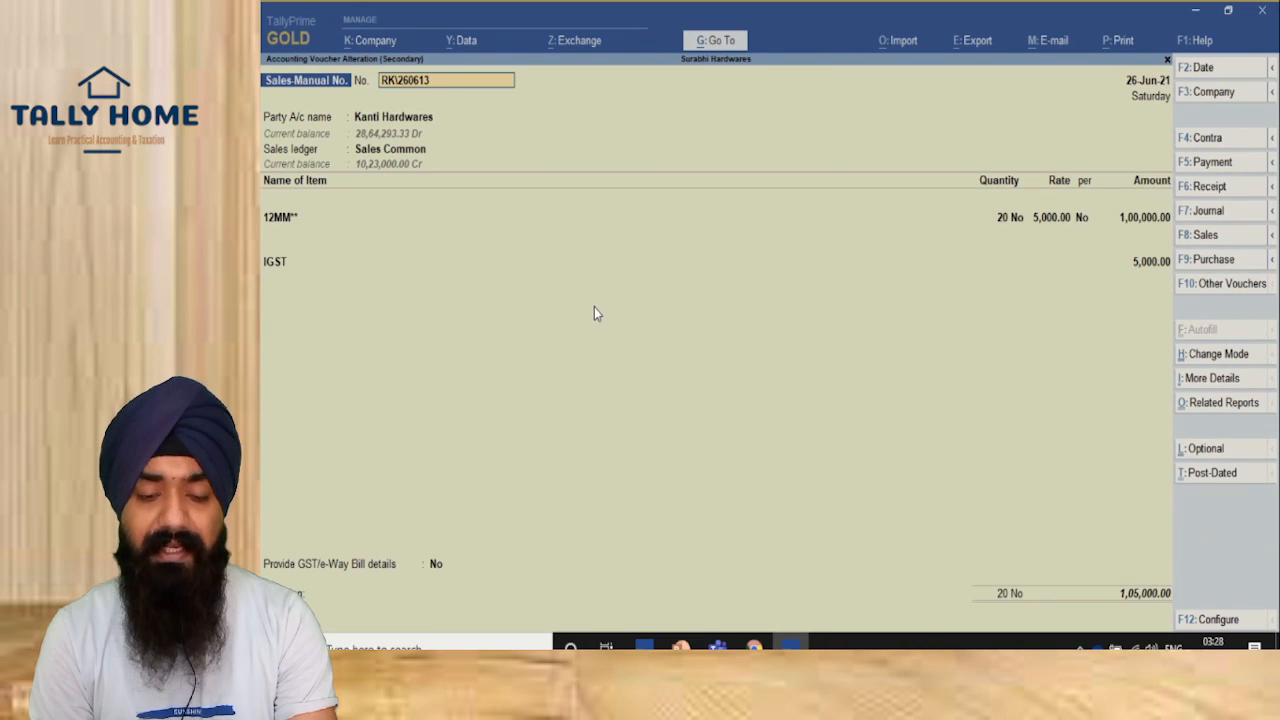
Step: Preview the current voucher's tax invoice enlarged, scroll its pages, and return to the voucher
key("alt+p")
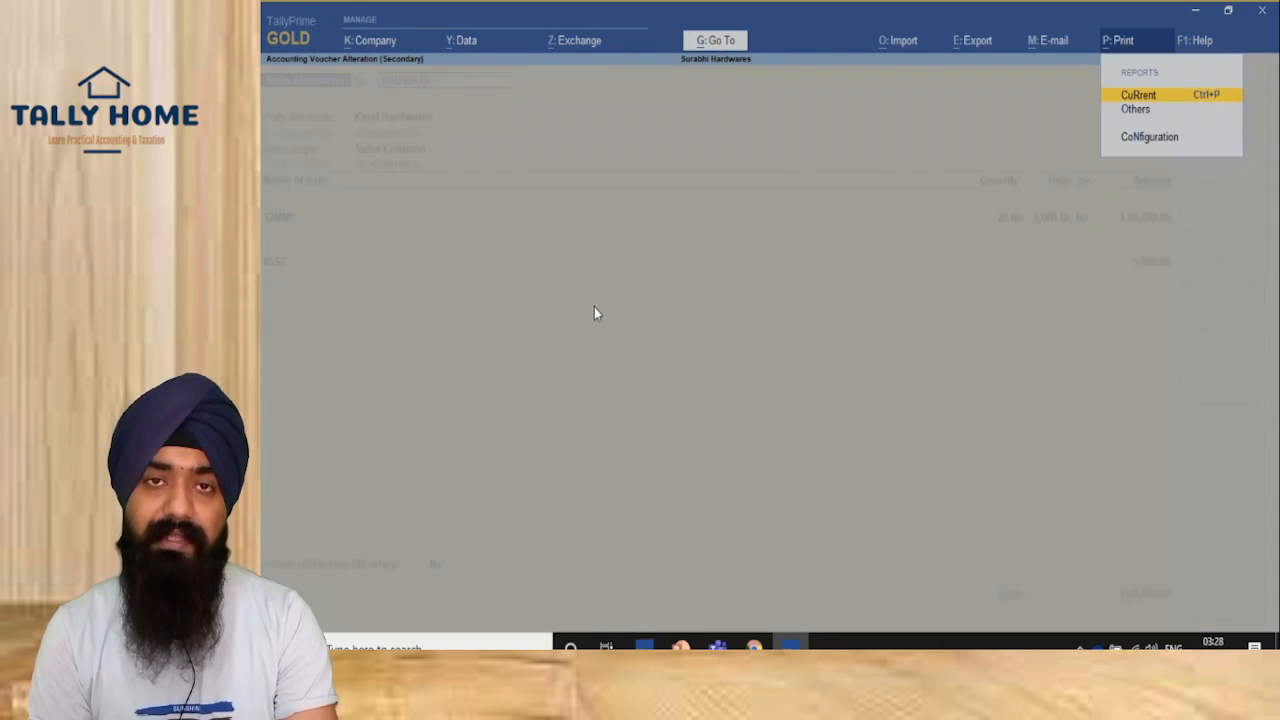
key("Return")
key("Left")
key("Return")
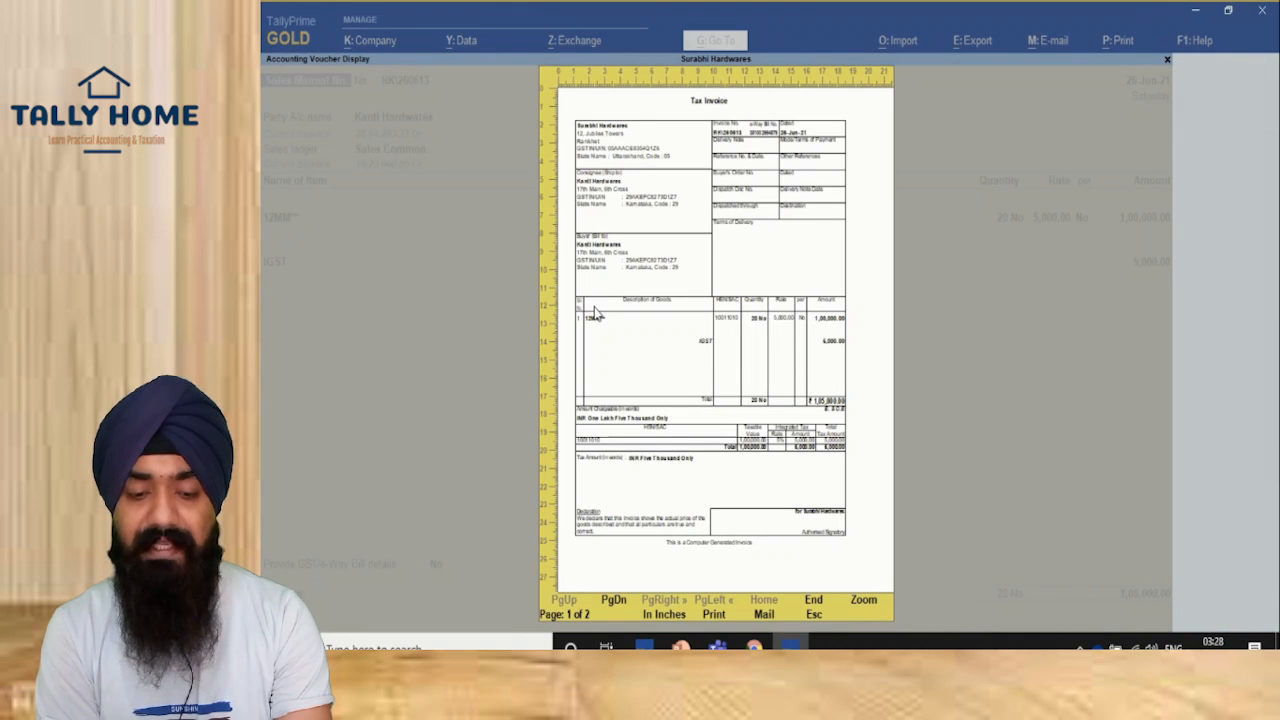
key("Return")
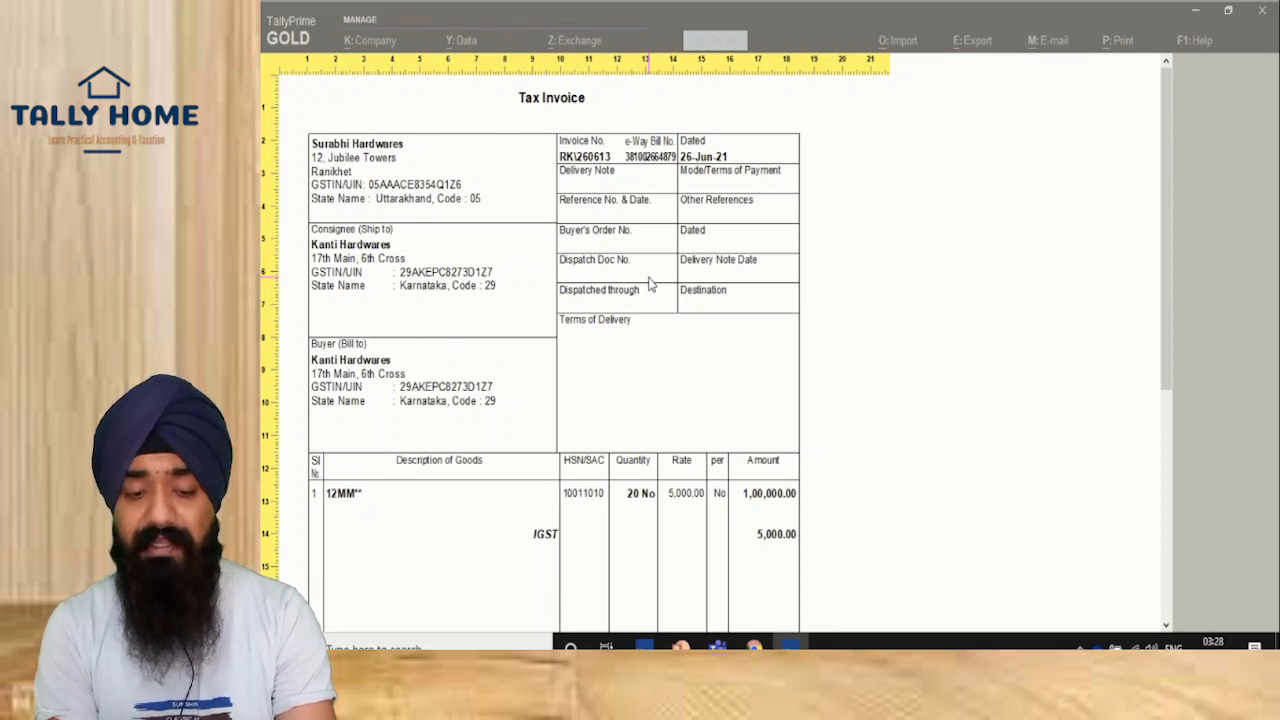
scroll(649, 285, "down", 3)
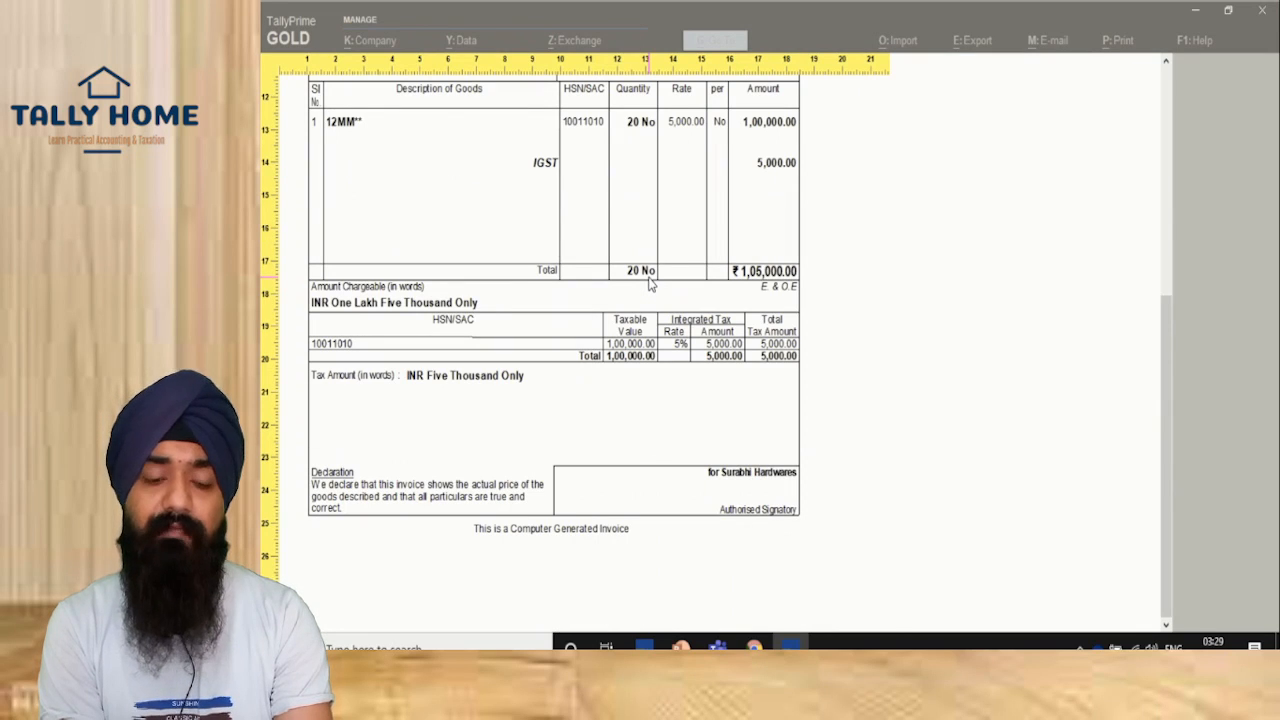
scroll(649, 285, "down", 4)
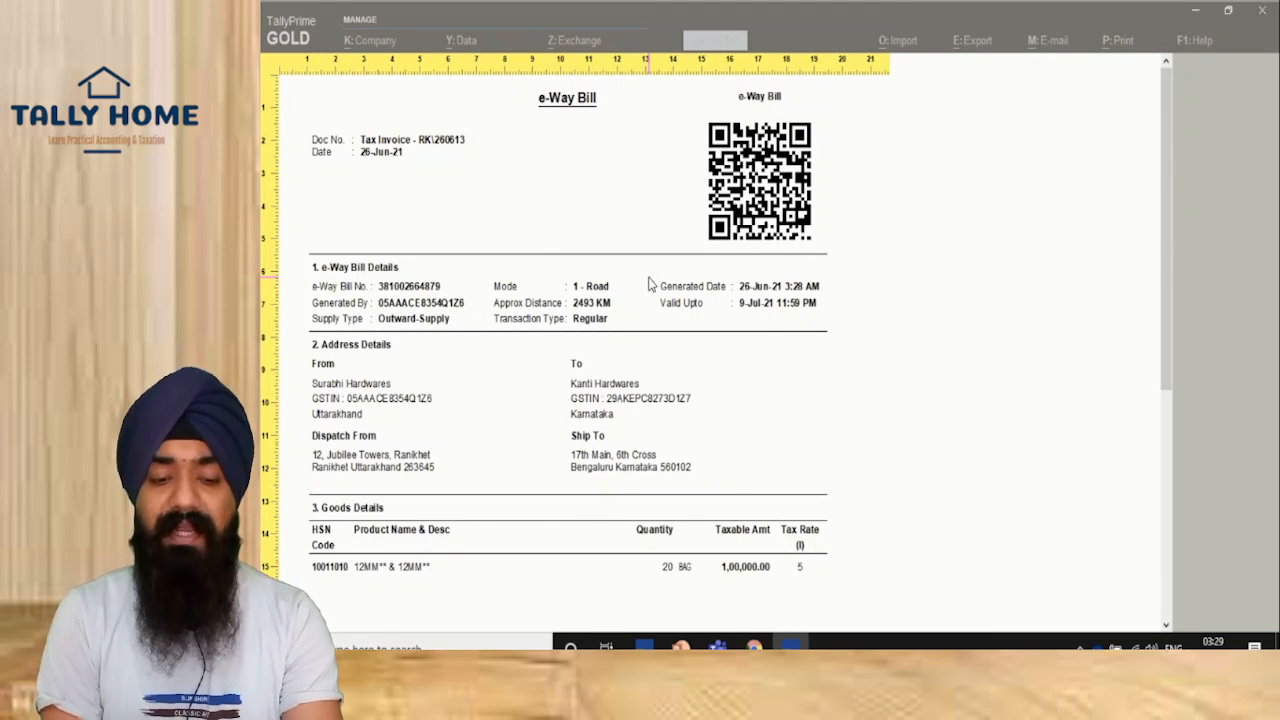
key("Escape")
key("Escape")
key("Escape")
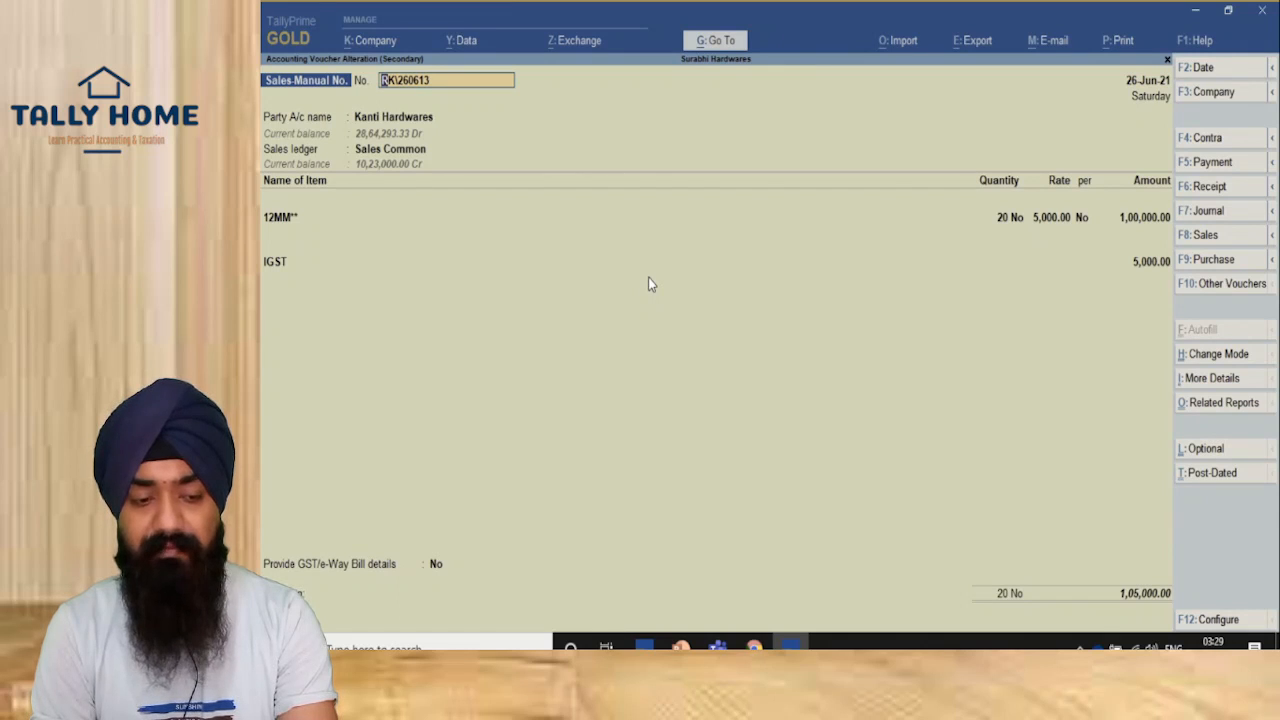
key("ctrl+i")
key("Down")
key("Down")
key("Down")
key("Down")
key("Down")
key("Down")
key("Down")
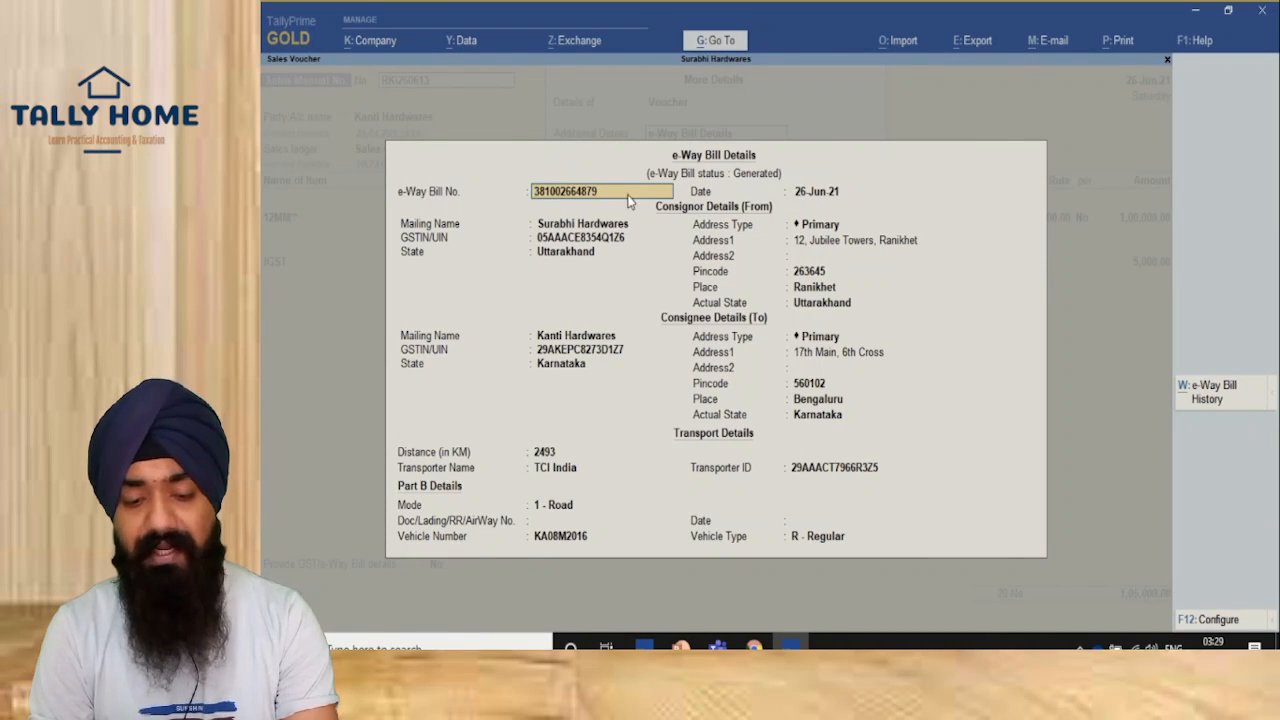
key("Escape")
key("Escape")
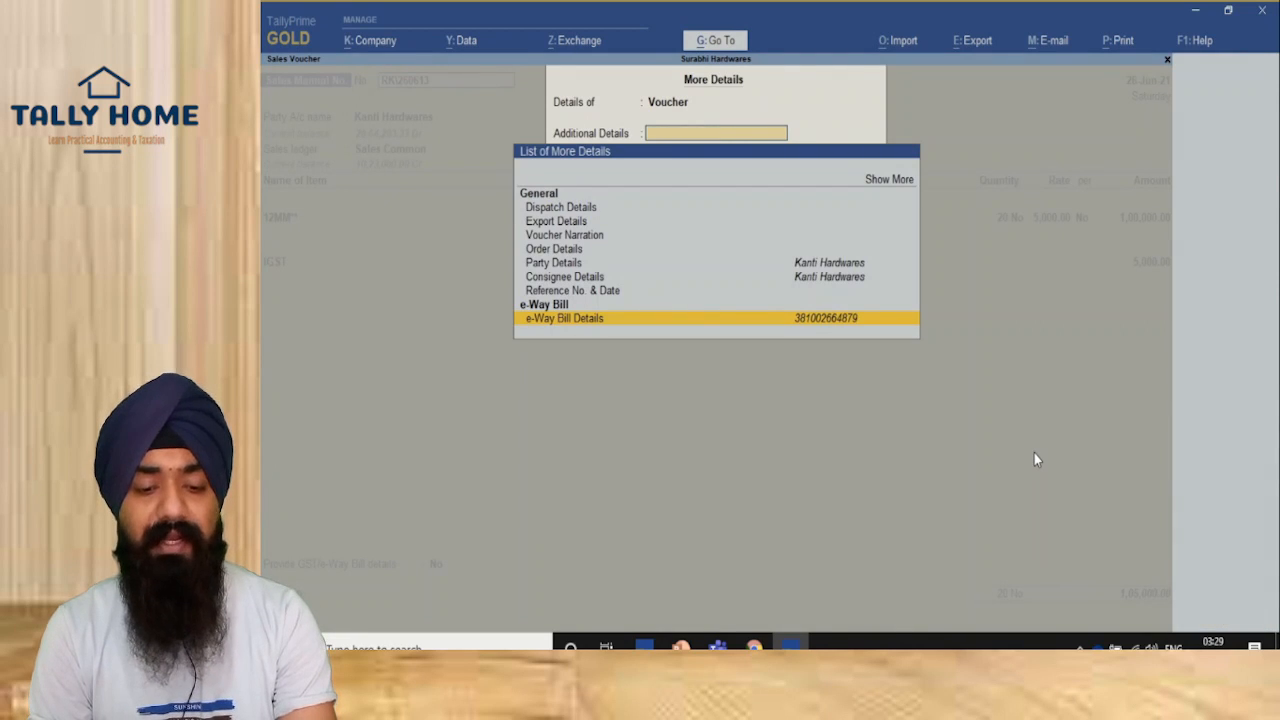
key("Escape")
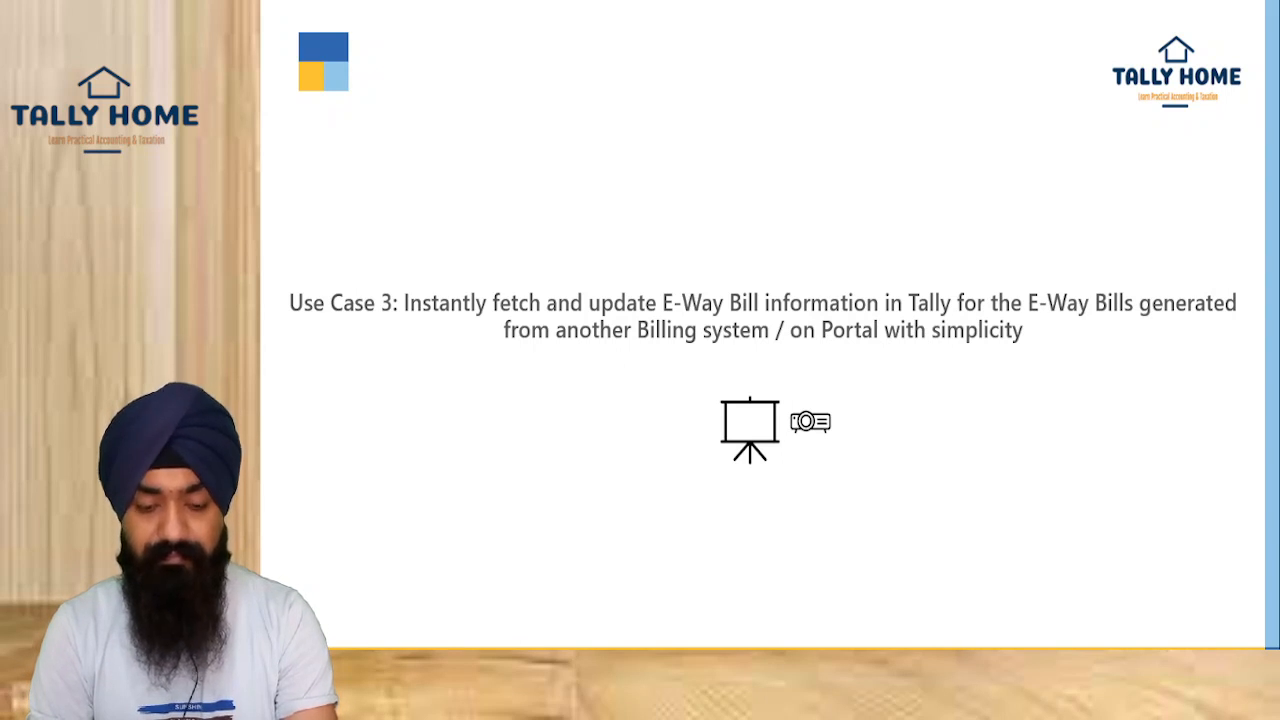
Step: Open the e-Way Bill report and its Pending for e-Way Bill generation list showing RK\260613
key("alt+Tab")
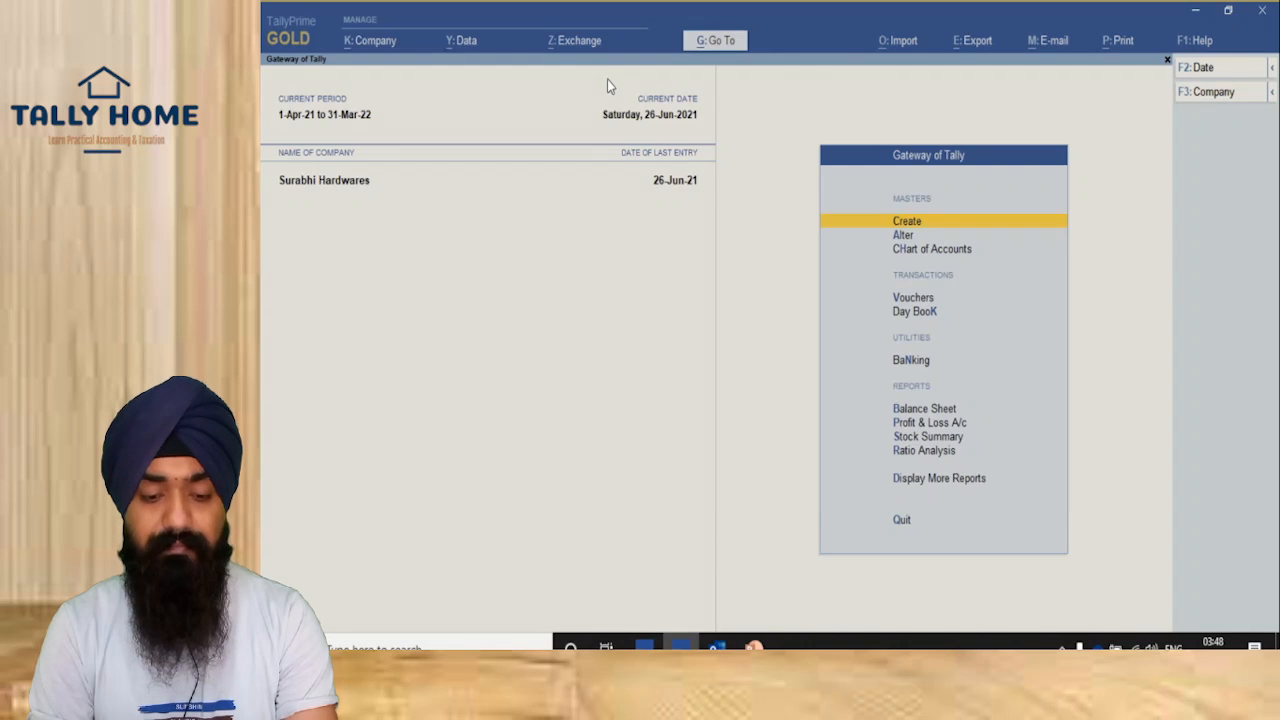
left_click(726, 42)
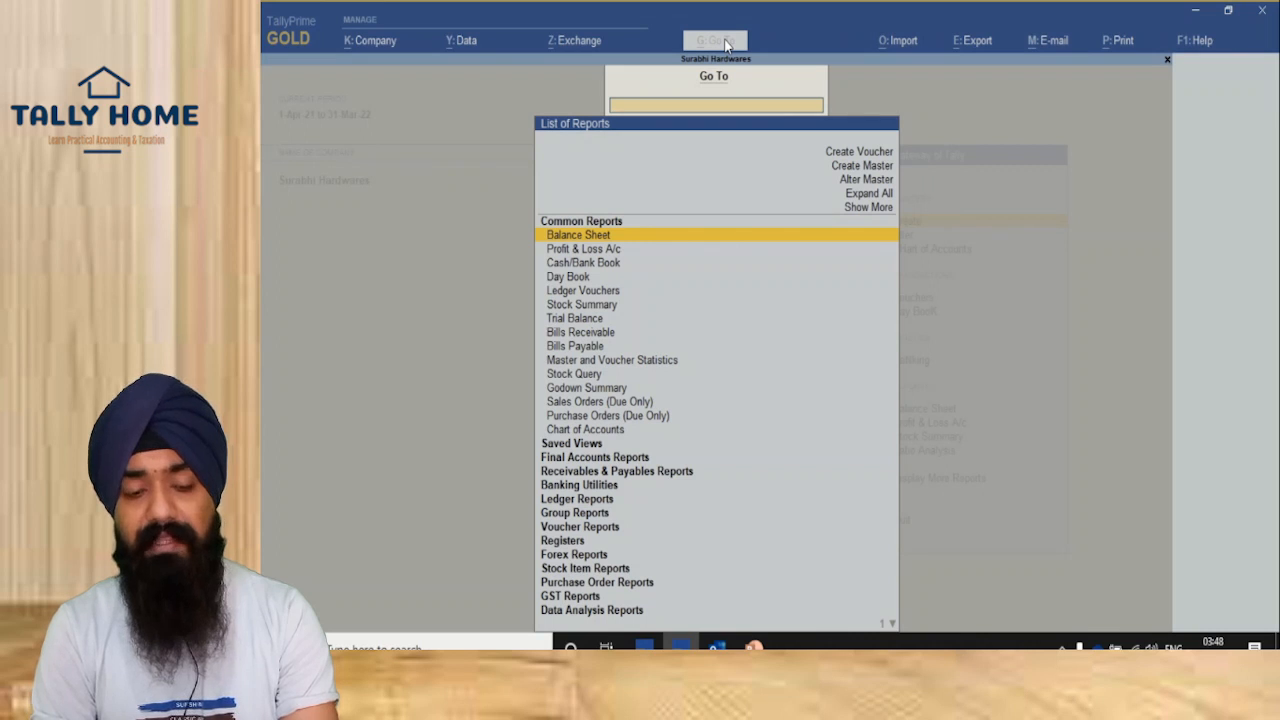
type("Eway")
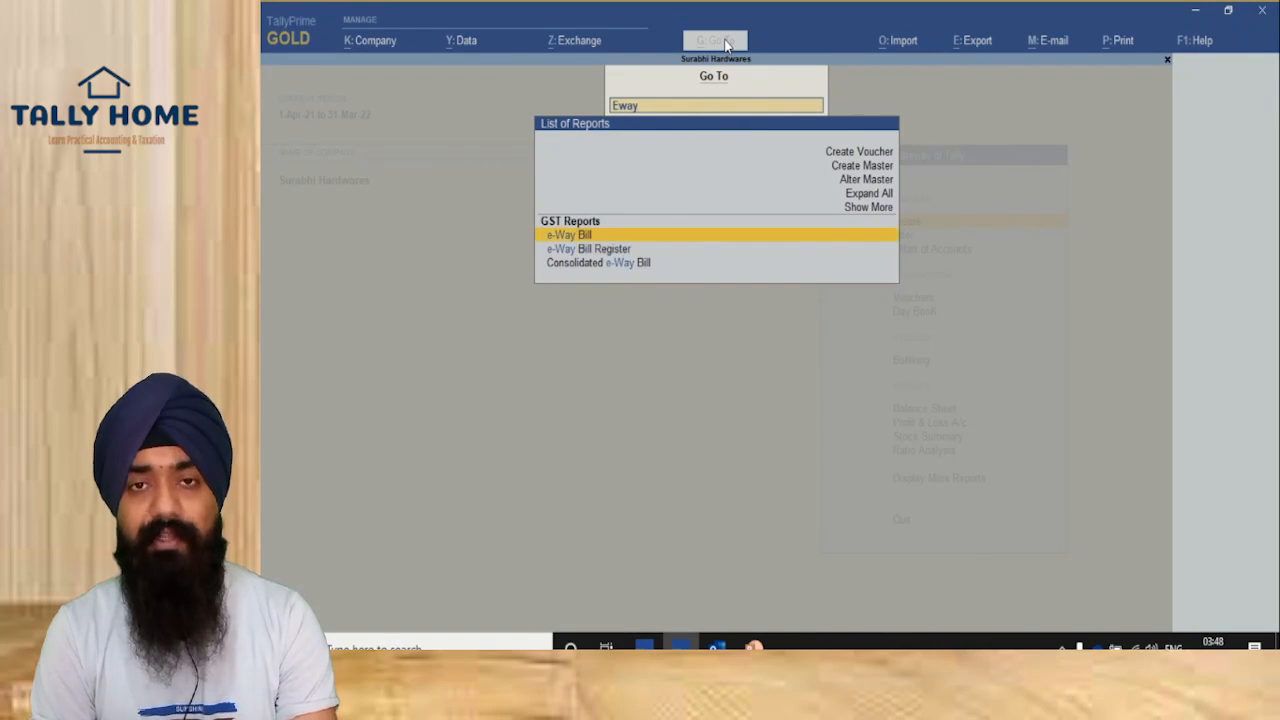
key("Return")
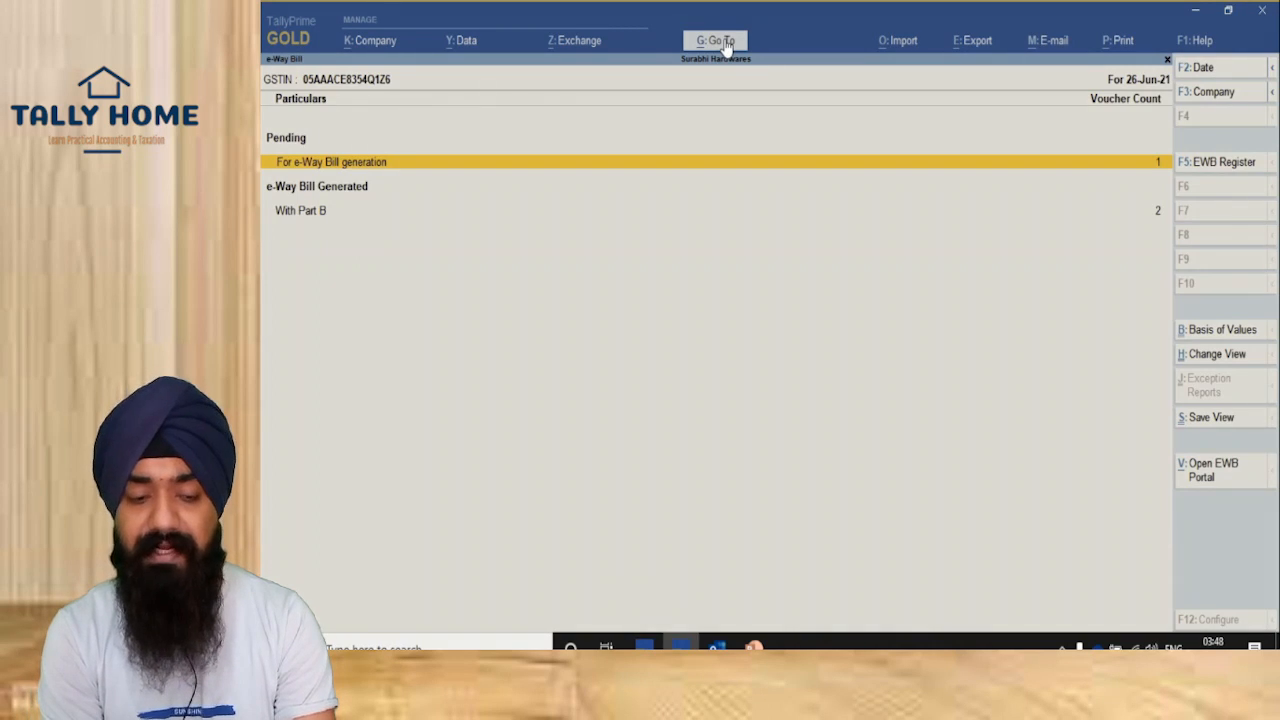
left_click(311, 168)
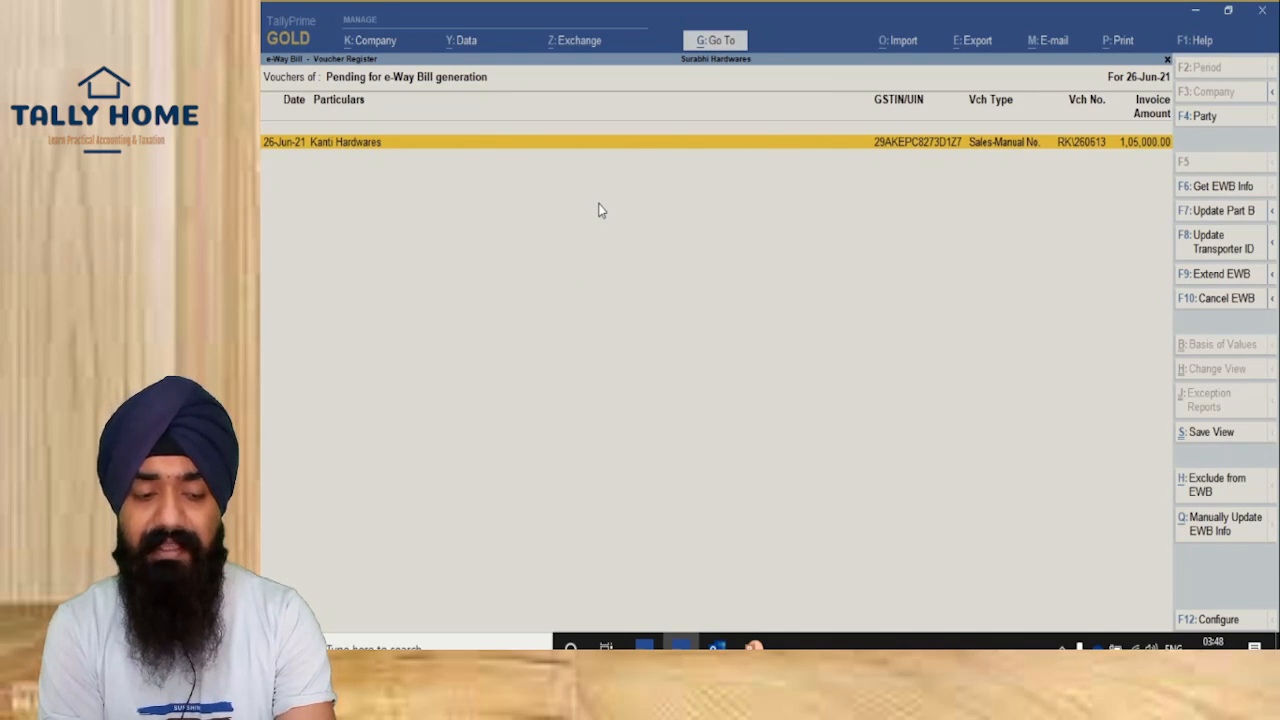
Step: Fetch the e-Way Bill info for the selected Kanti Hardwares voucher, confirm, and return to the report
key("space")
left_click(1224, 188)
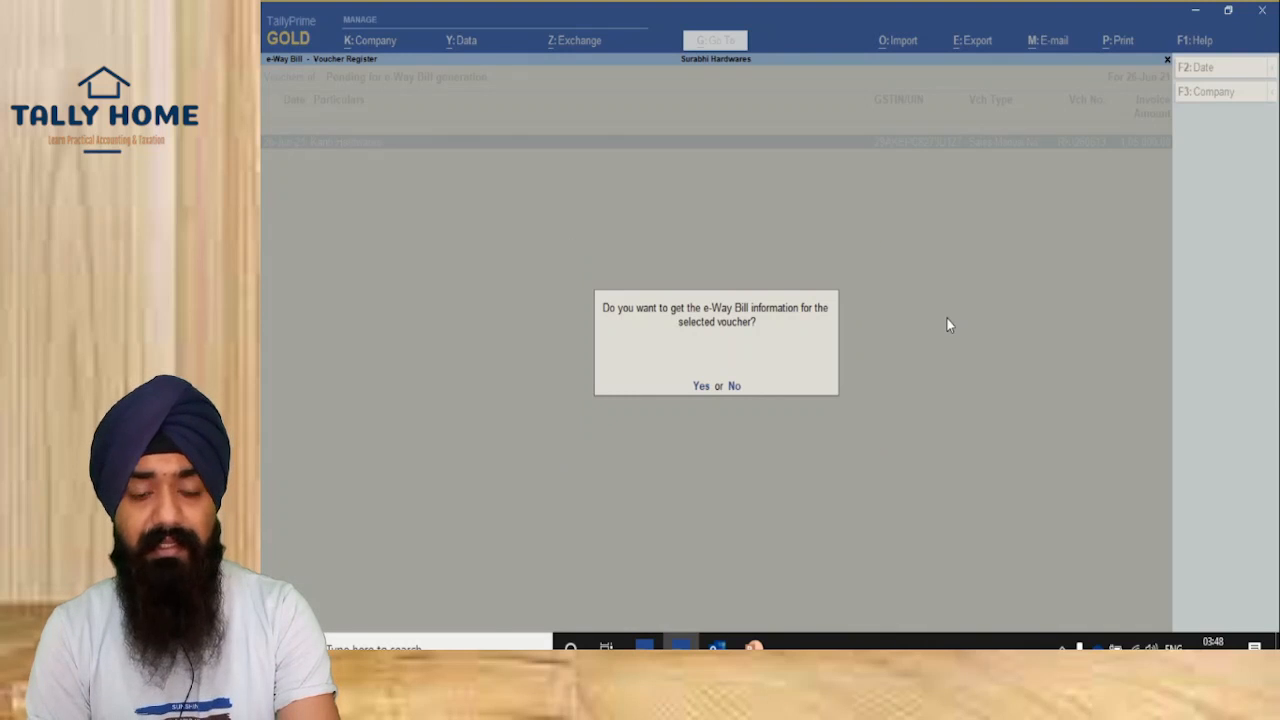
key("y")
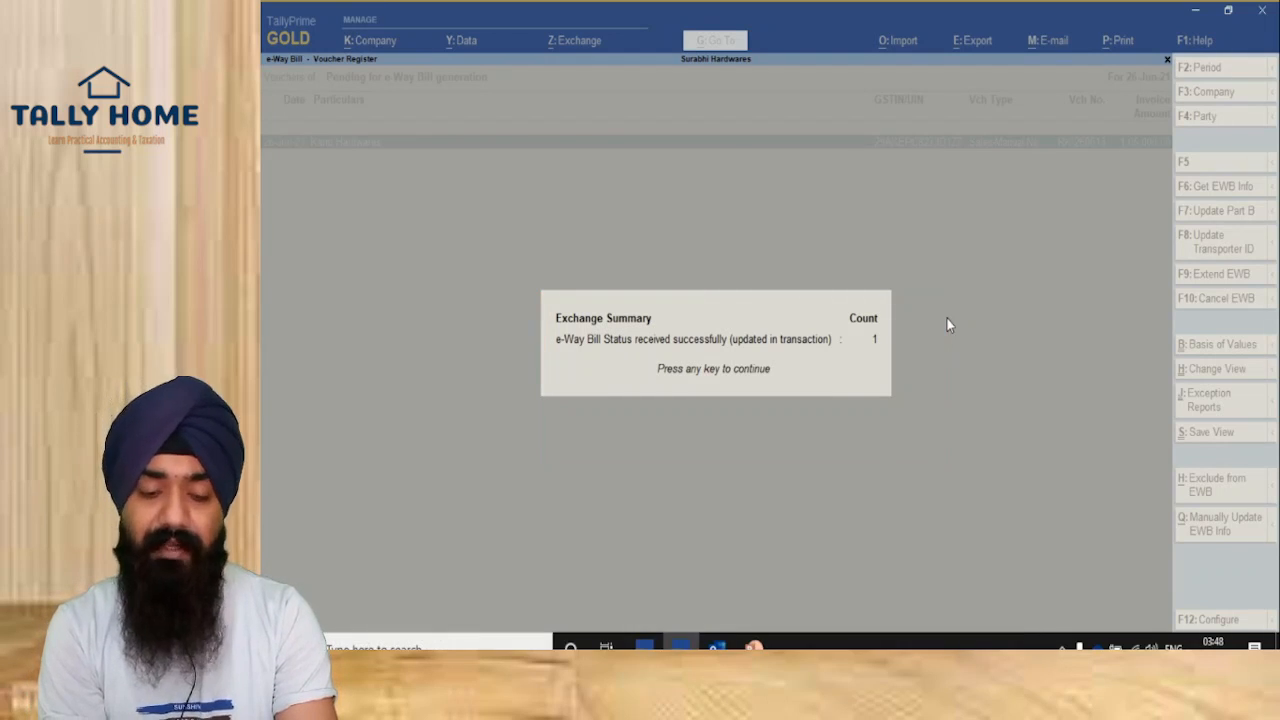
key("Return")
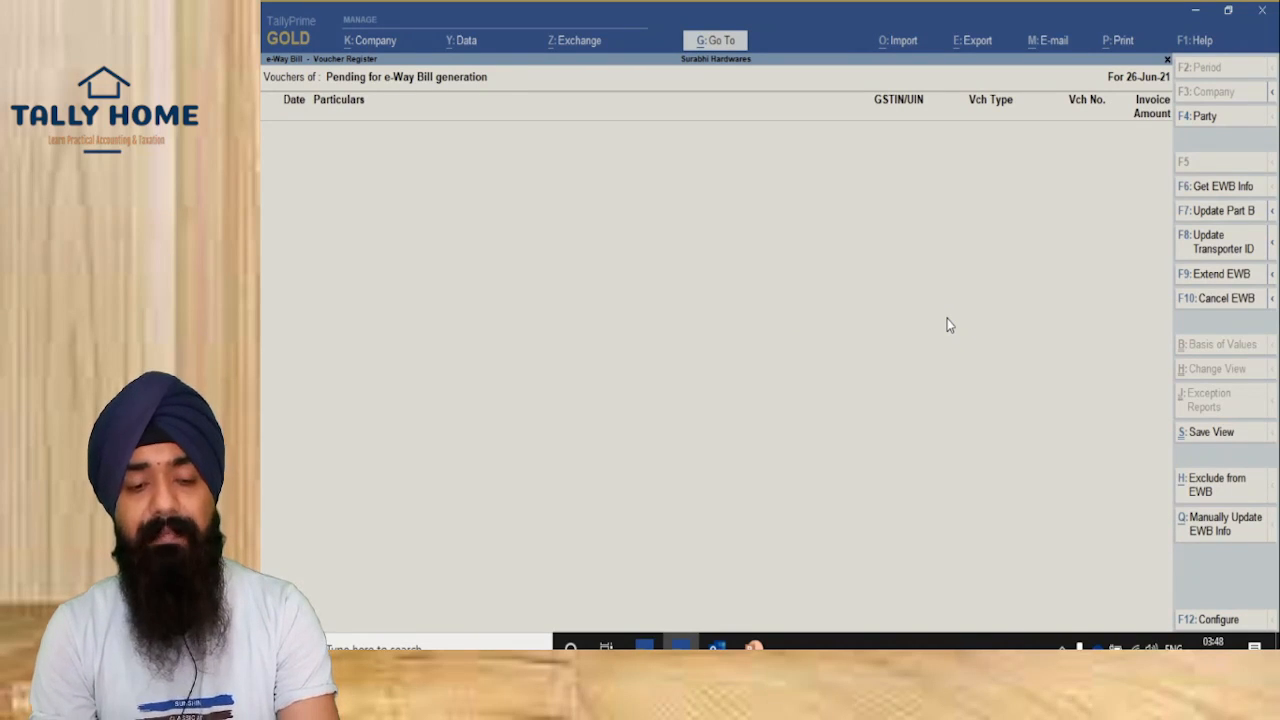
key("Escape")
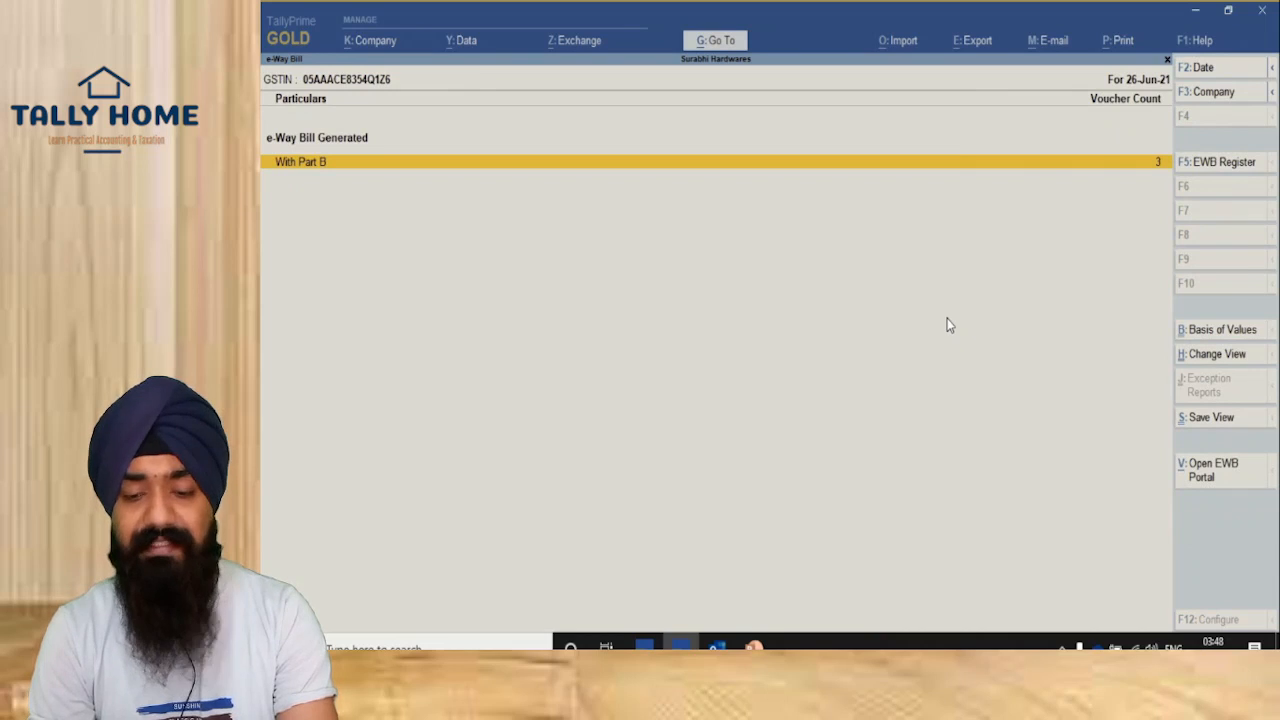
Step: Open the Kanti Hardwares sales voucher from the Part B list and review its e-Way Bill details
key("Return")
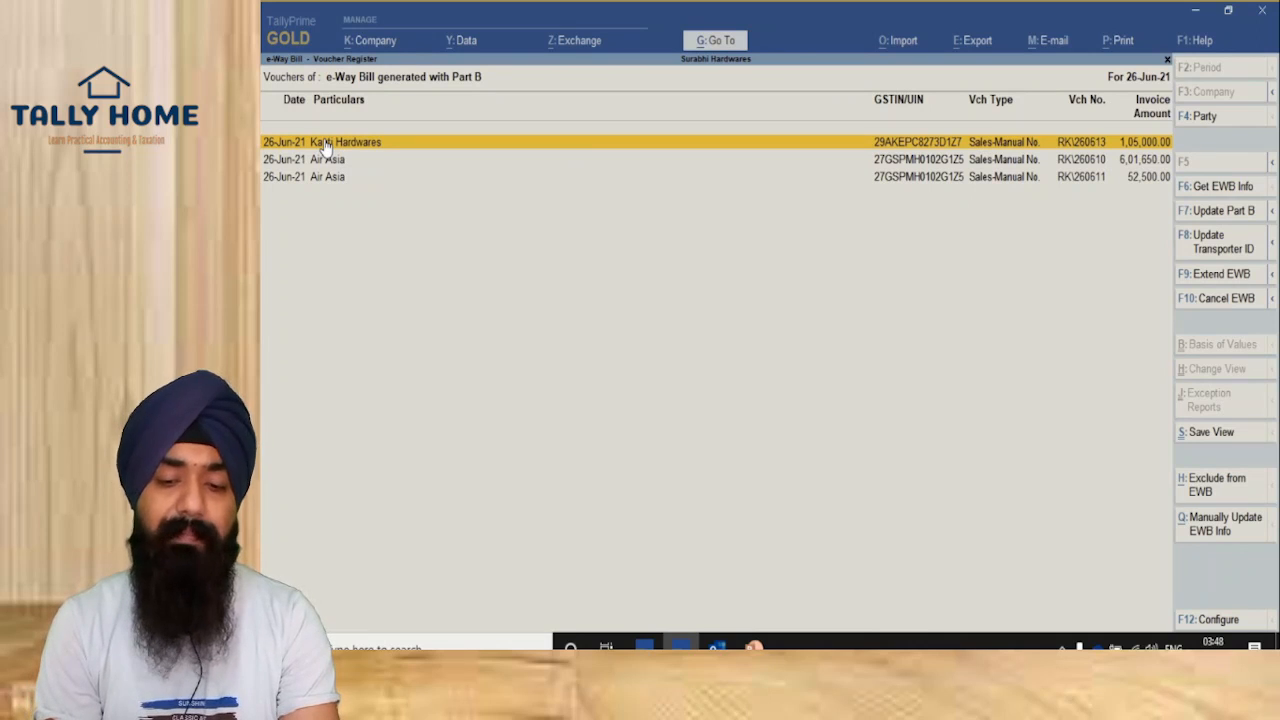
key("Return")
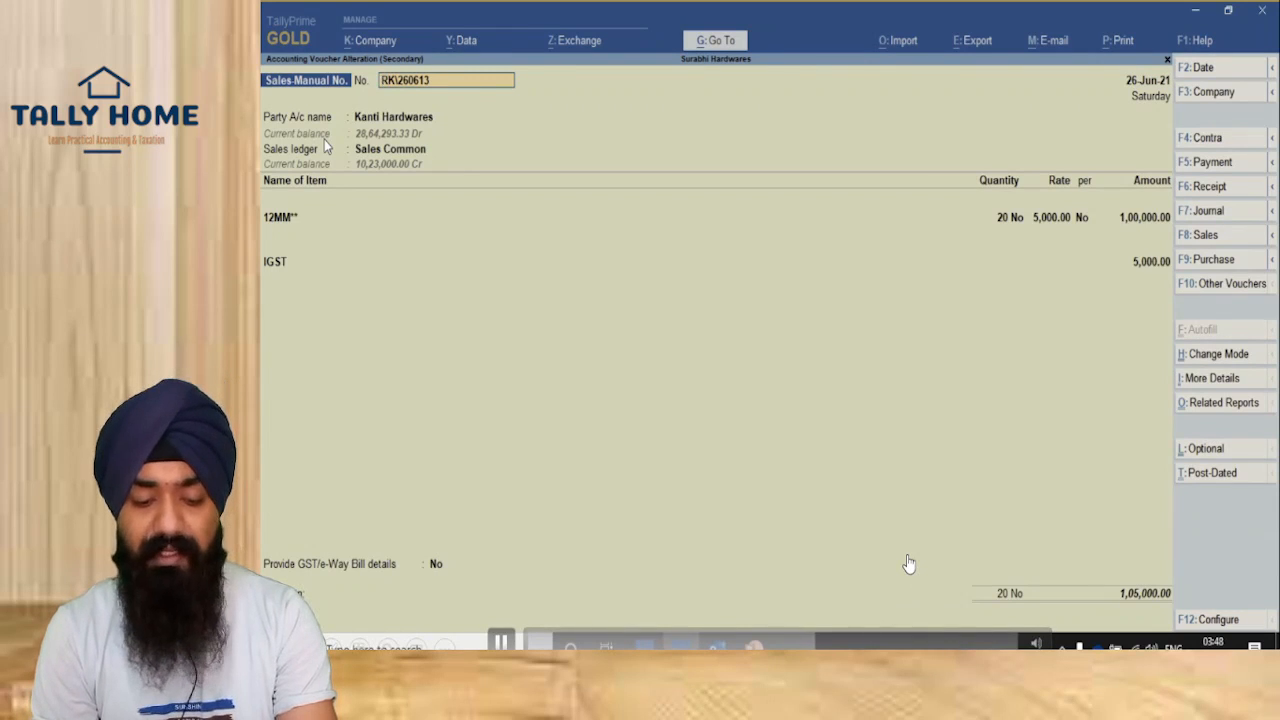
key("ctrl+i")
key("Down")
key("Down")
key("Down")
key("Down")
key("Down")
key("Down")
key("Down")
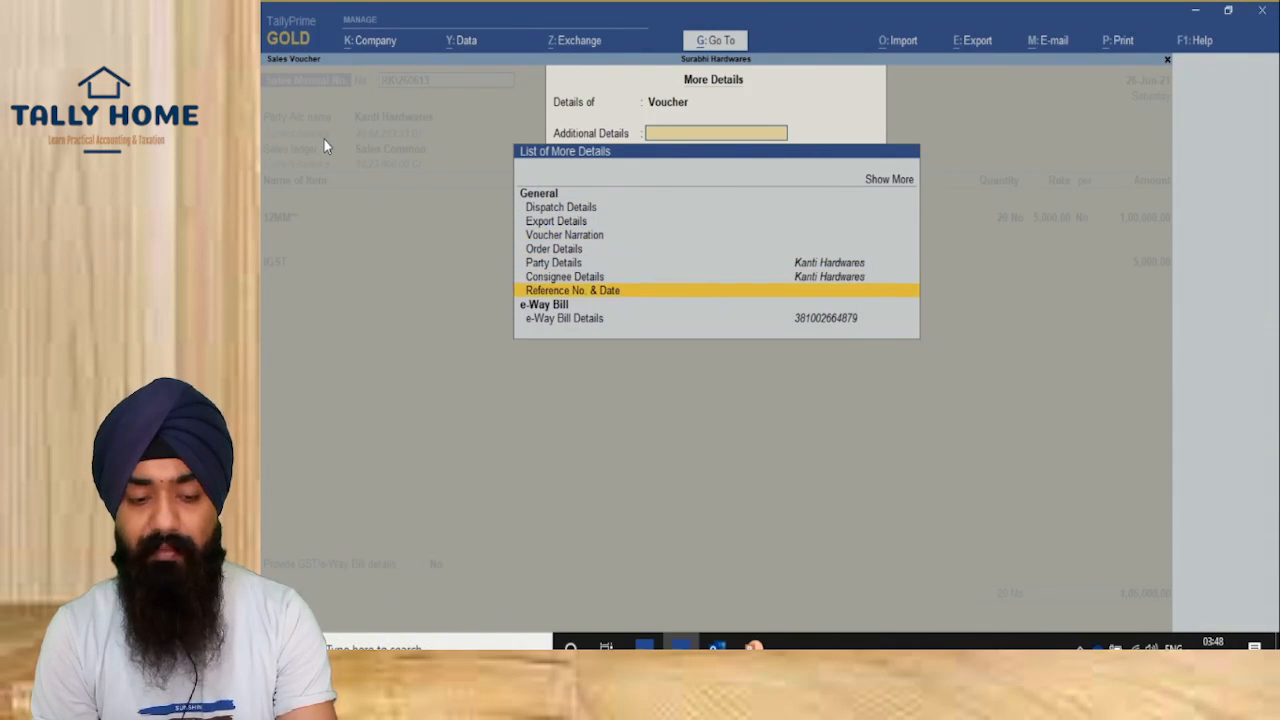
key("Return")
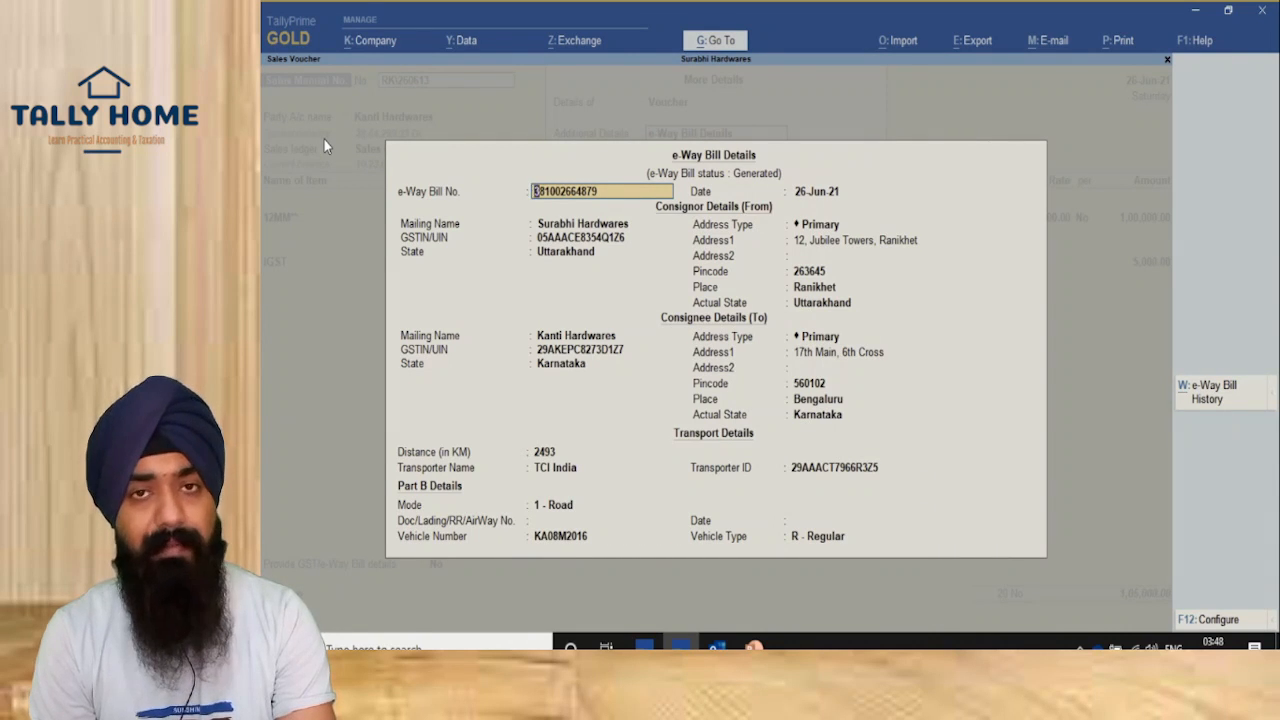
key("Escape")
key("Escape")
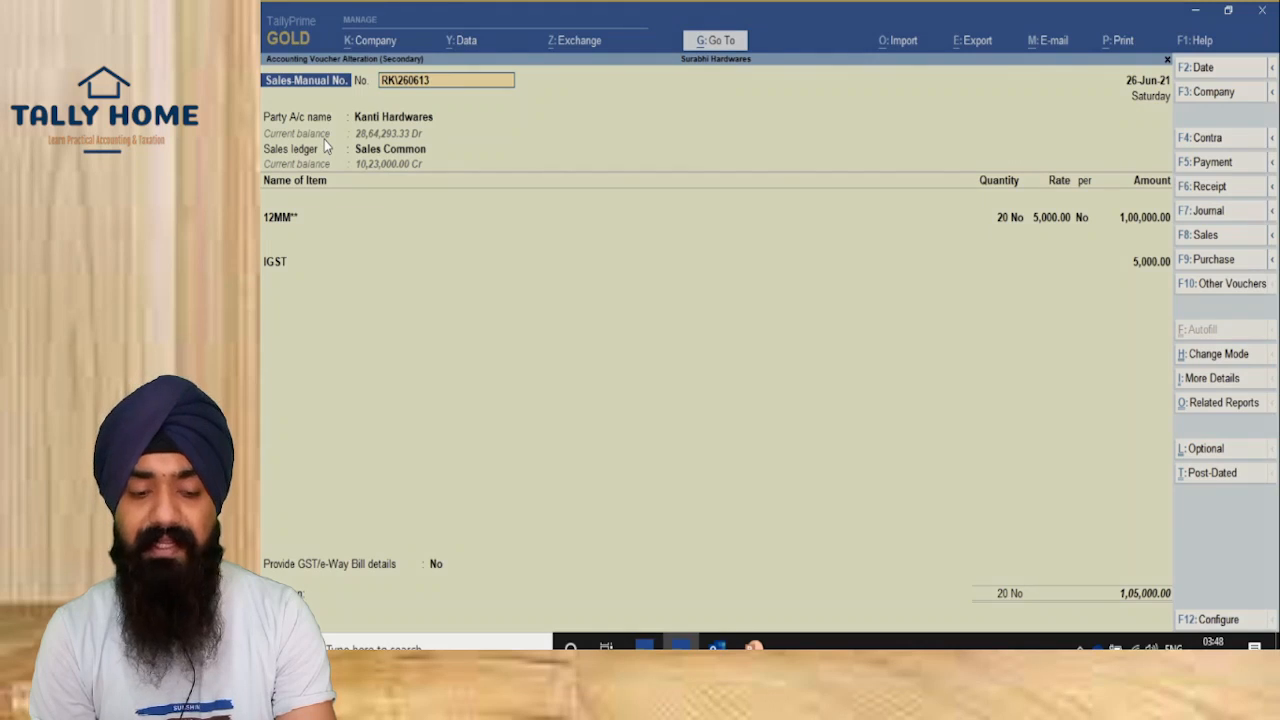
Step: Preview the RK\260613 tax invoice zoomed in to check the e-Way Bill No., then quit the voucher
key("alt+p")
key("Return")
key("i")
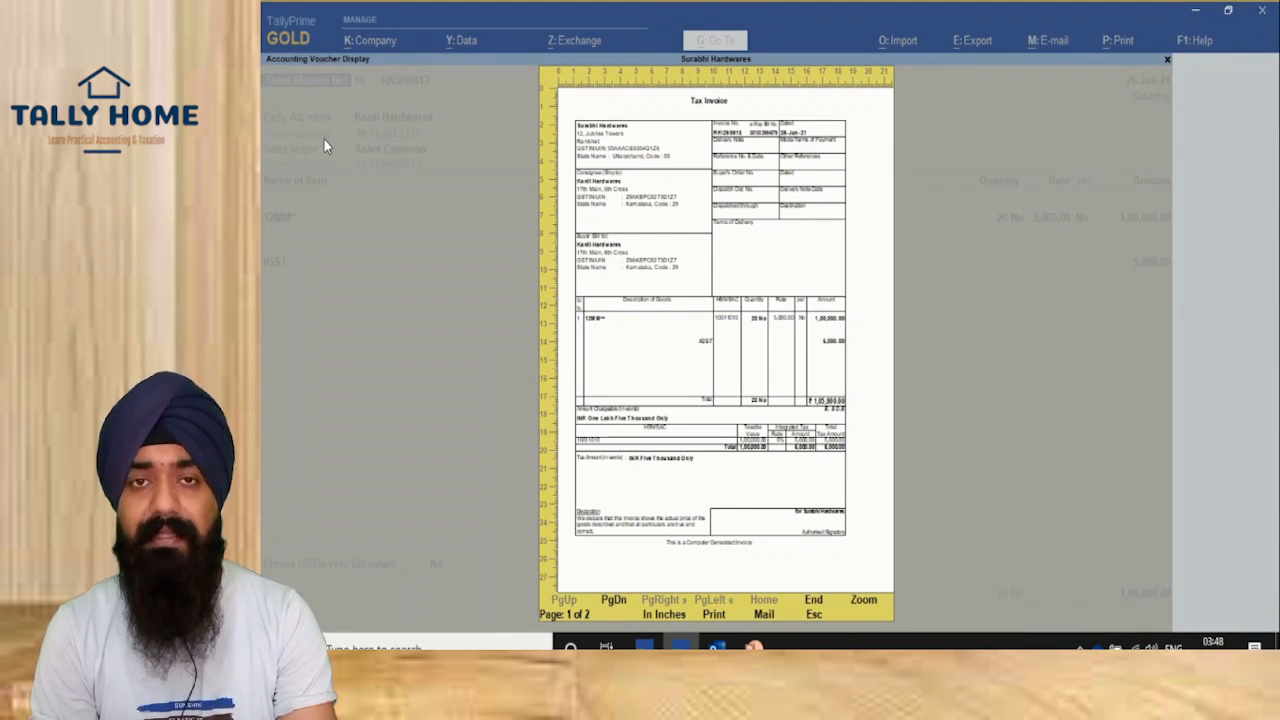
key("alt+z")
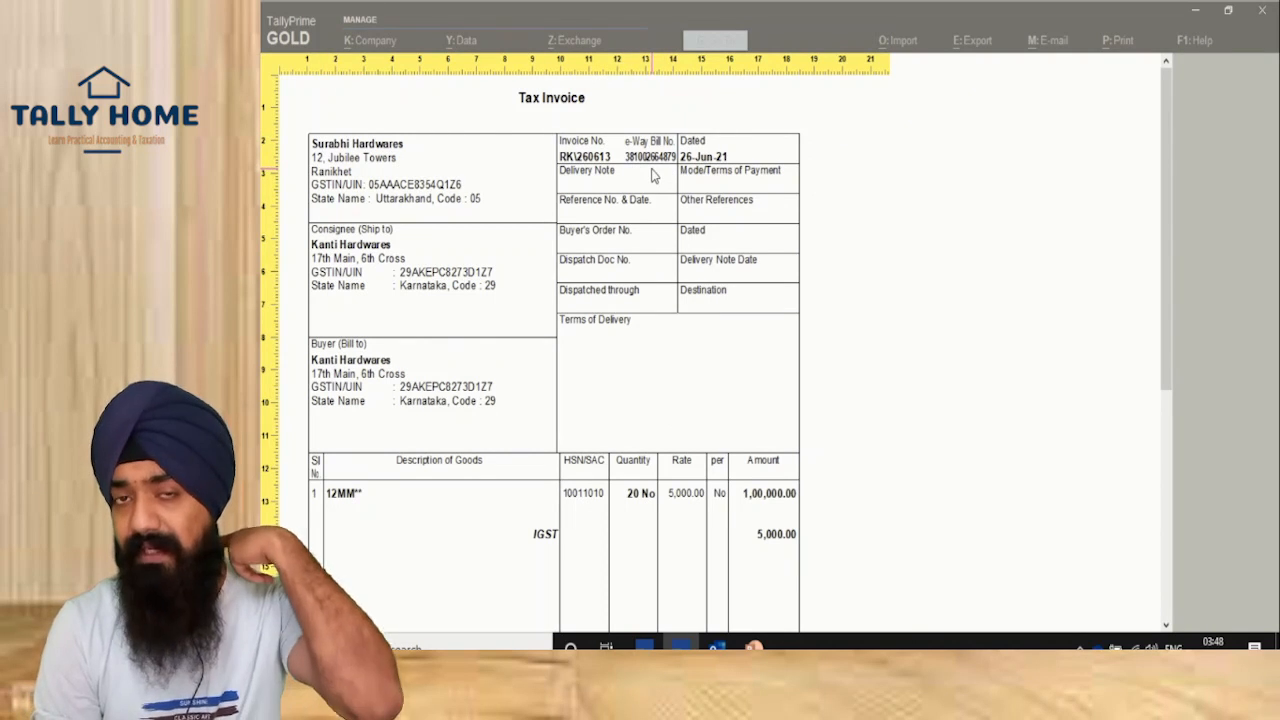
key("alt+z")
key("Escape")
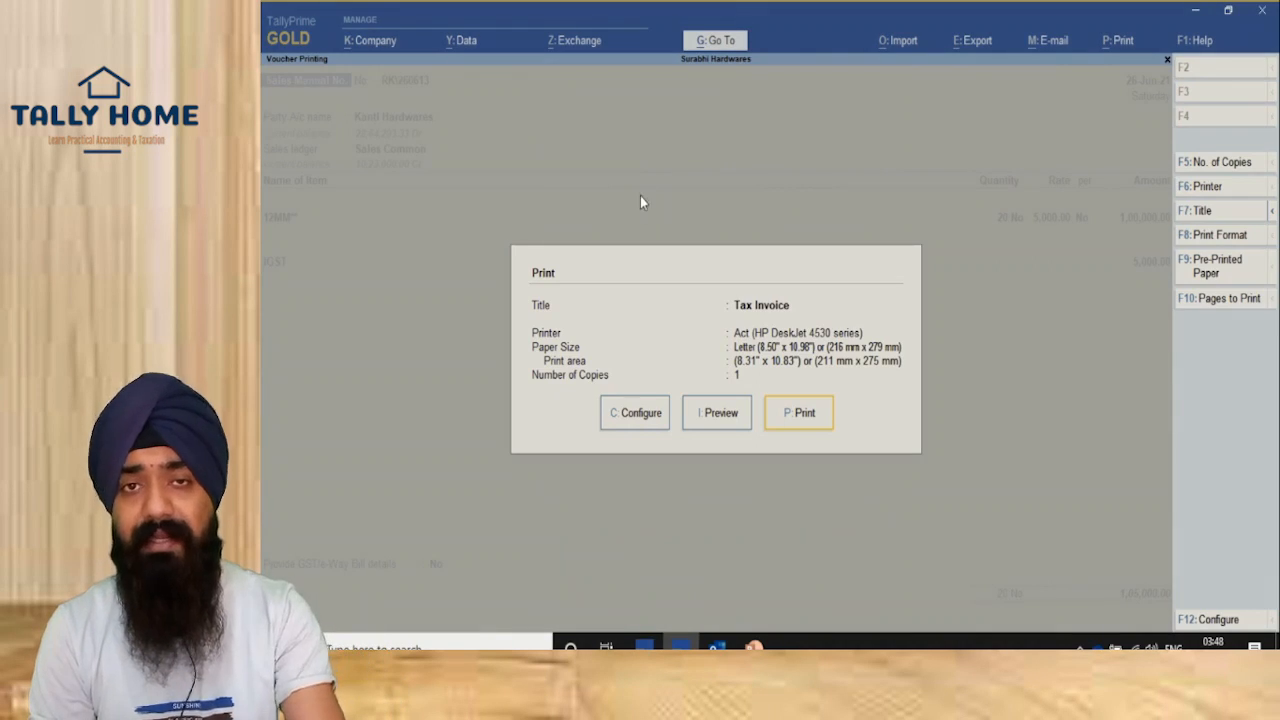
key("Escape")
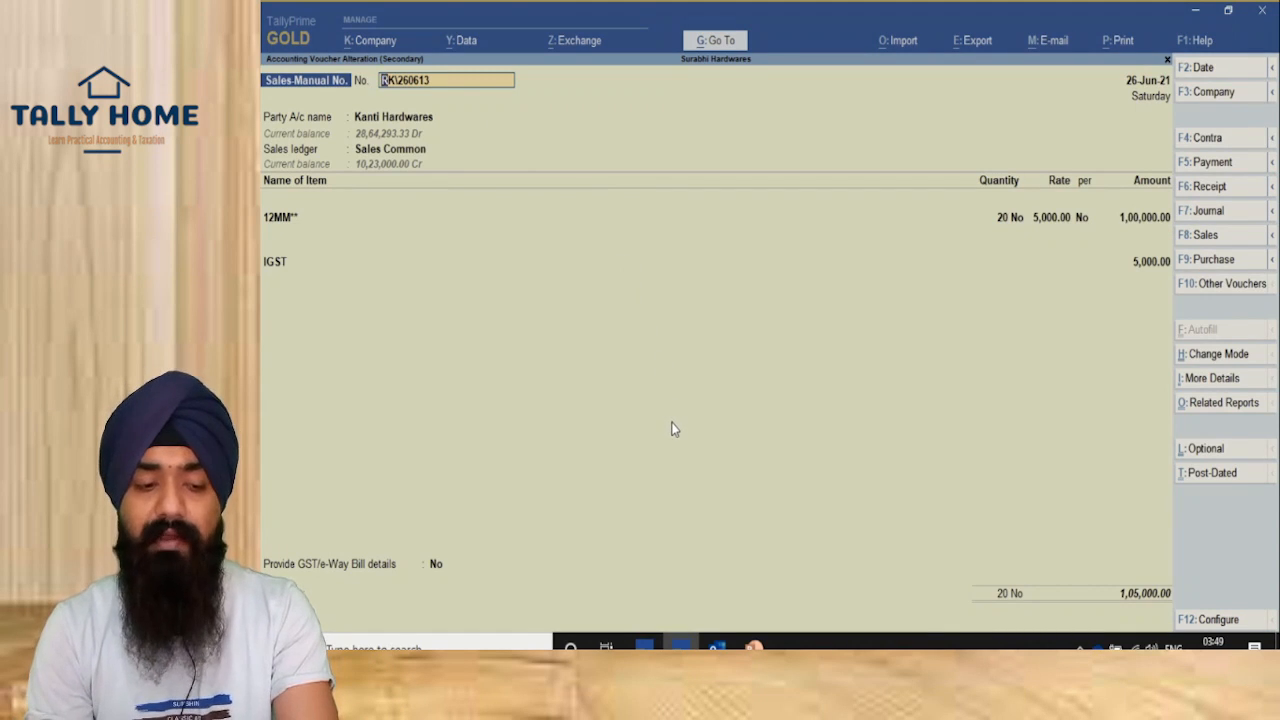
key("Escape")
key("Escape")
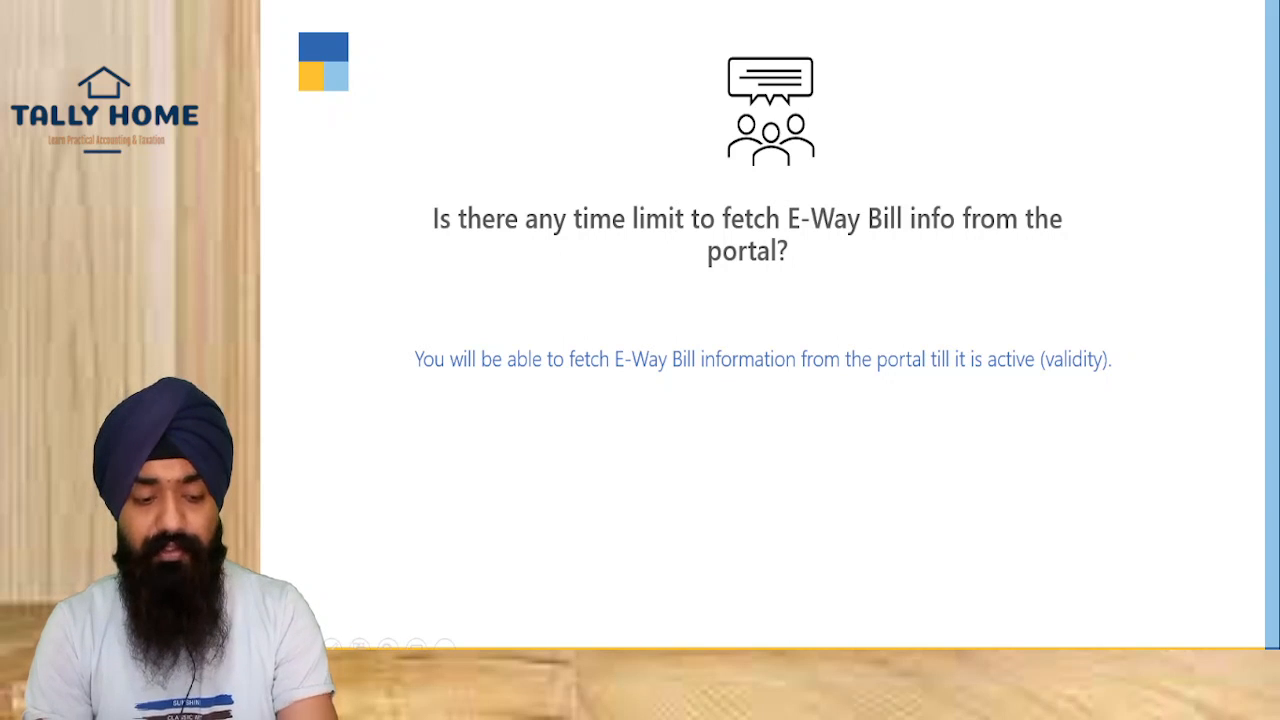
Step: Outline the fetch-validity answer with the pen, clear it, and advance to the Use Case 4 slide
mouse_move(380, 329)
left_mouse_down()
mouse_move(690, 388)
mouse_move(1185, 408)
left_mouse_up()
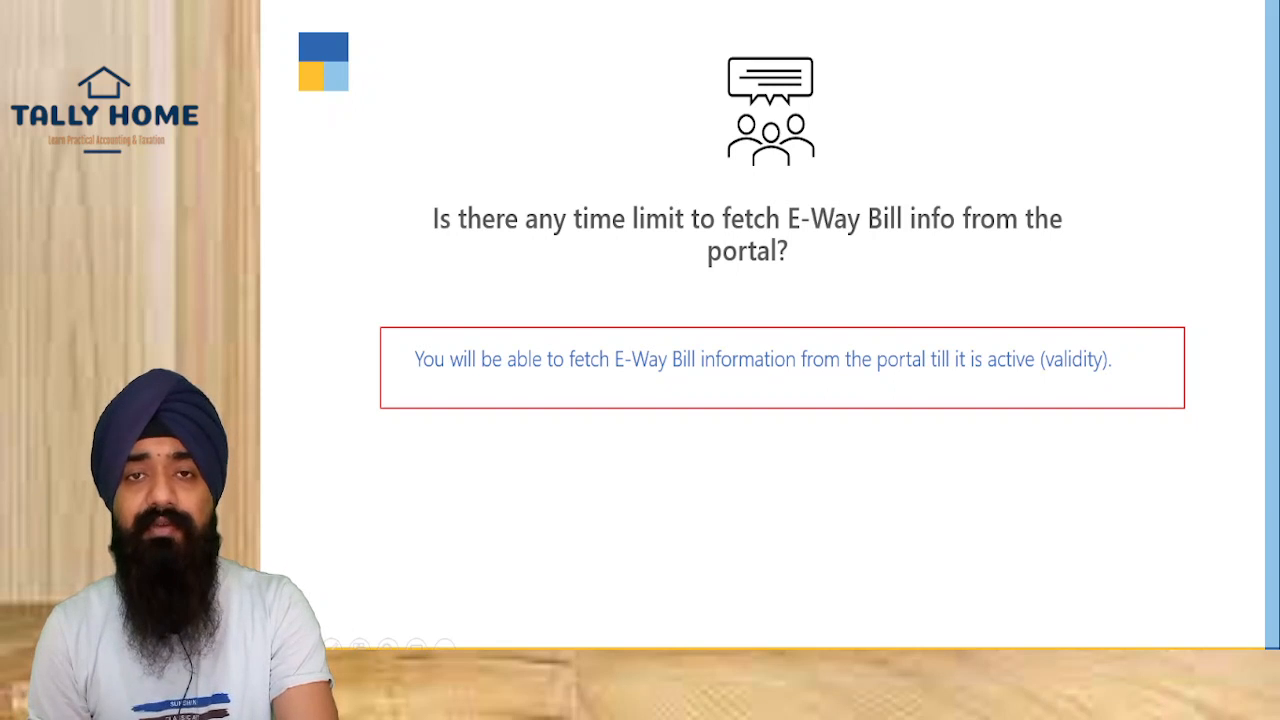
key("Escape")
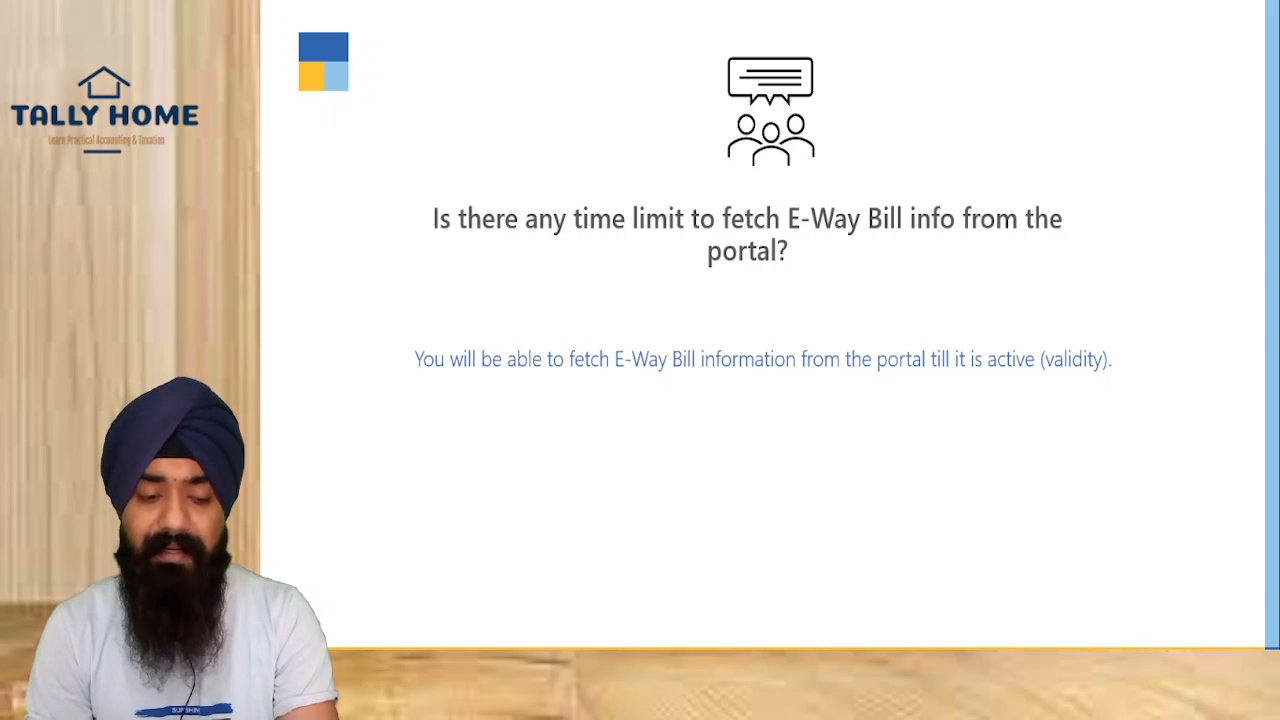
key("Right")
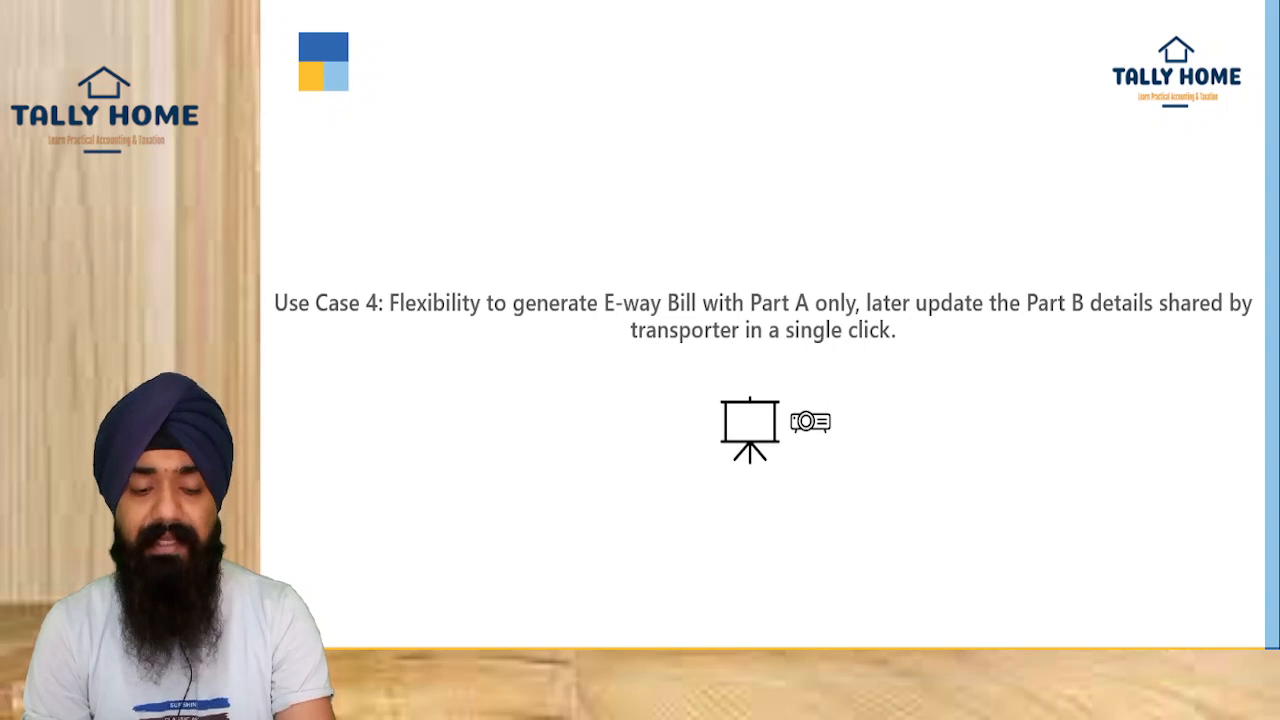
Step: Start sales voucher IN/1029 in TallyPrime with Amol Traders as the party
key("alt+Tab")
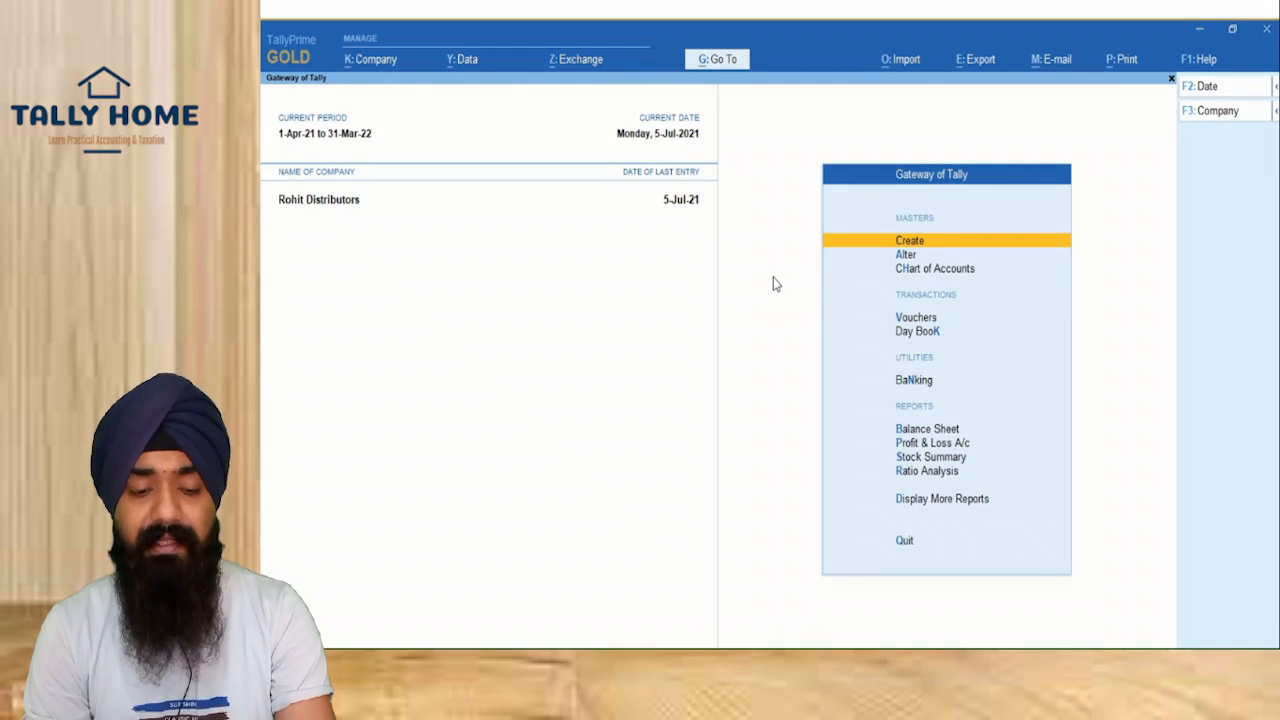
left_click(915, 321)
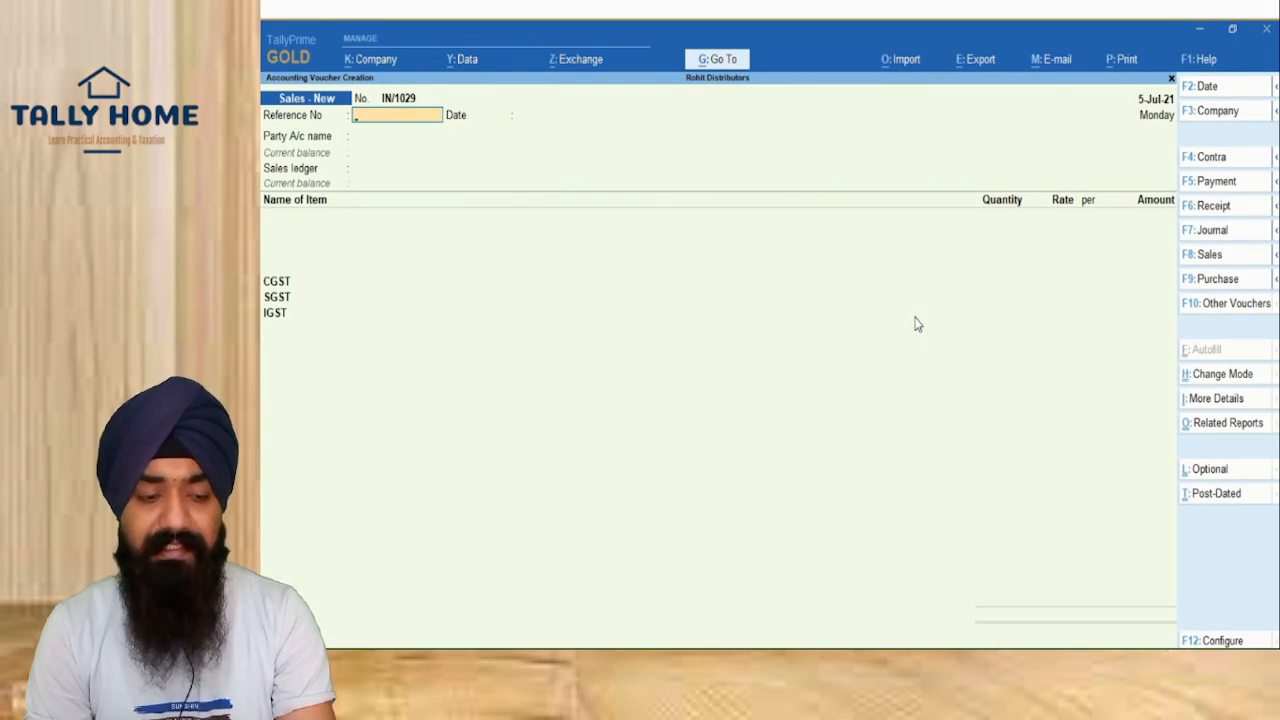
key("Return")
key("Return")
key("Down")
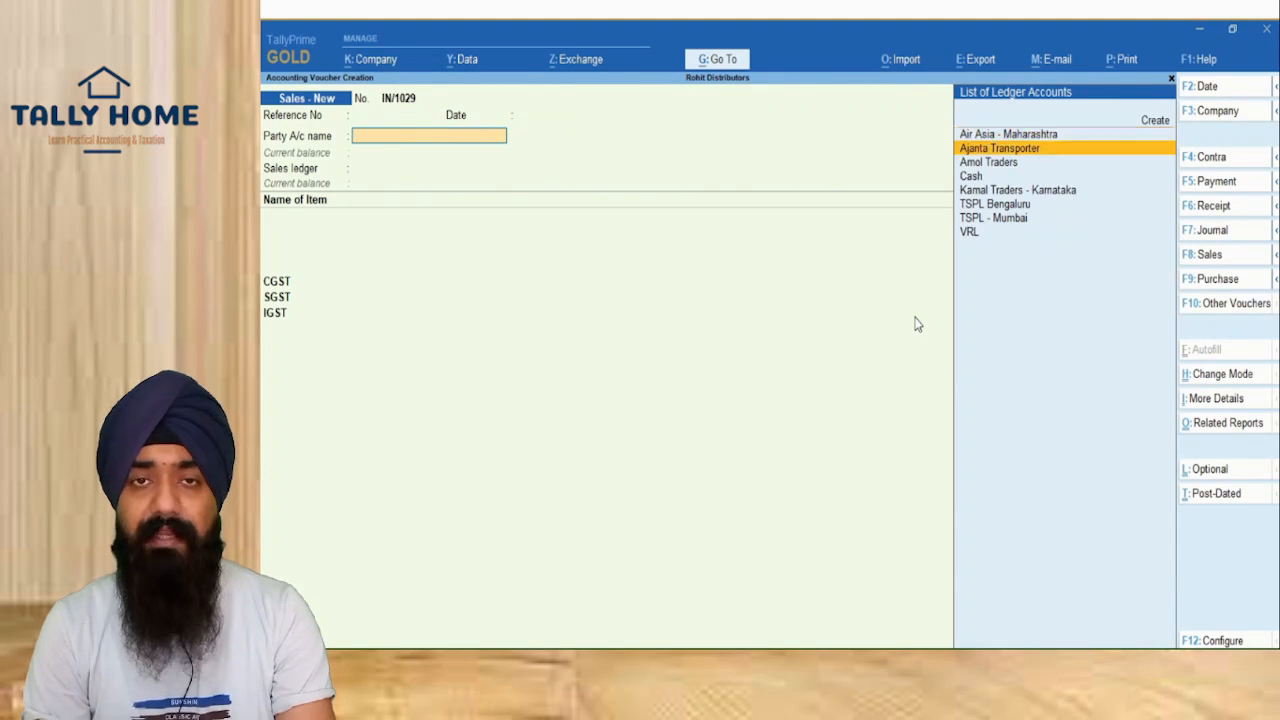
key("Down")
key("Return")
key("ctrl+a")
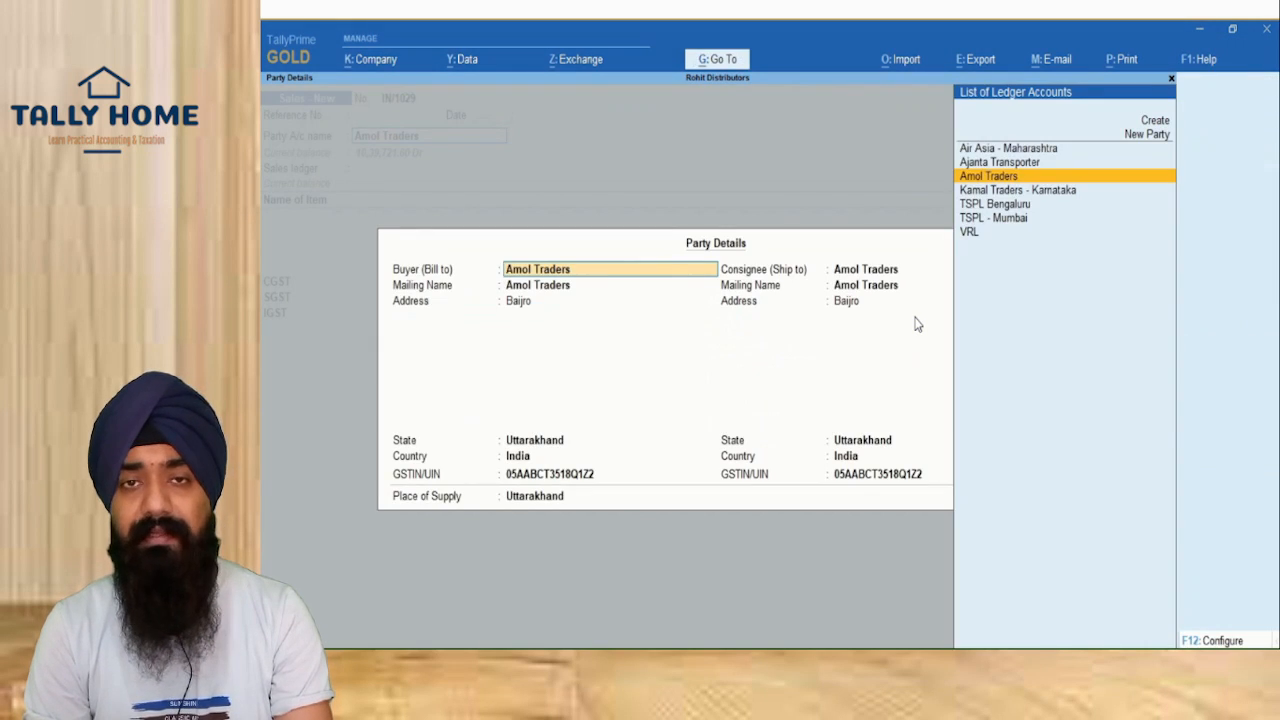
key("ctrl+a")
Step: Bill 2,080 Ball Point Pens at 60 under the Sales ledger
key("Return")
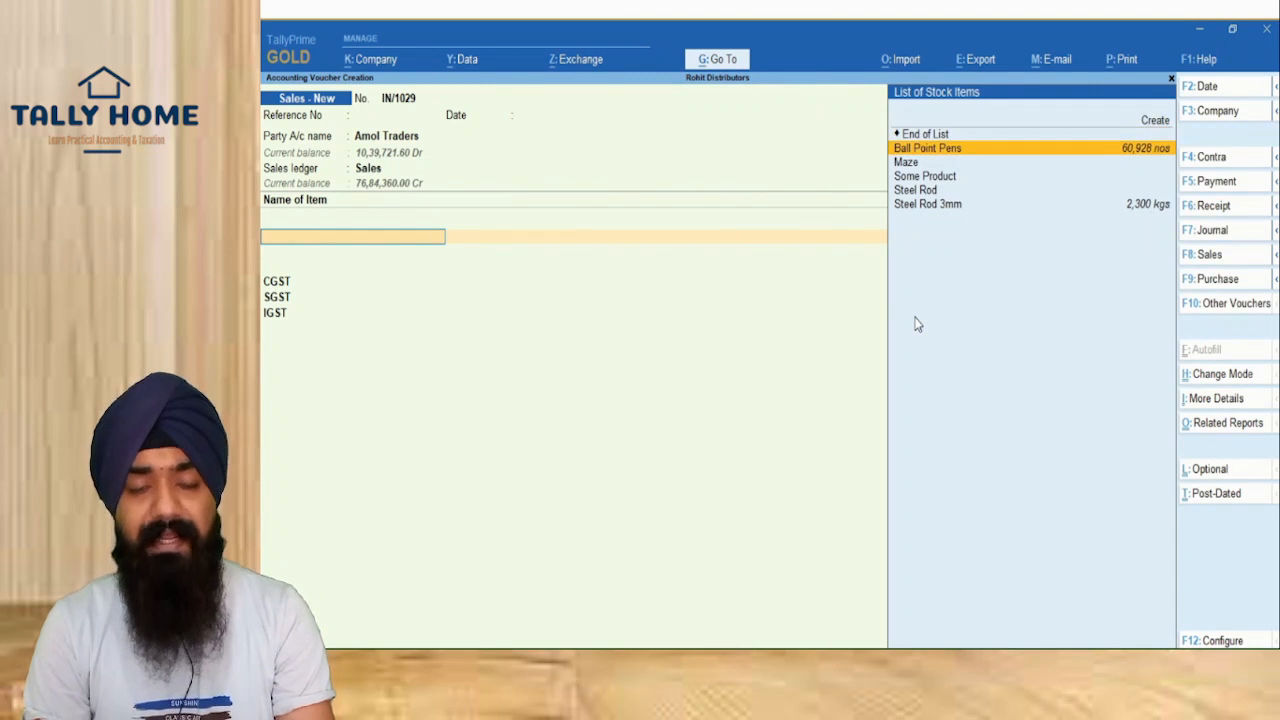
key("Return")
type("2,080")
key("Return")
key("Return")
key("Return")
key("Return")
key("Return")
key("Return")
key("Return")
key("Return")
key("Return")
key("Return")
key("Return")
key("Return")
key("Return")
key("Return")
key("Return")
key("Return")
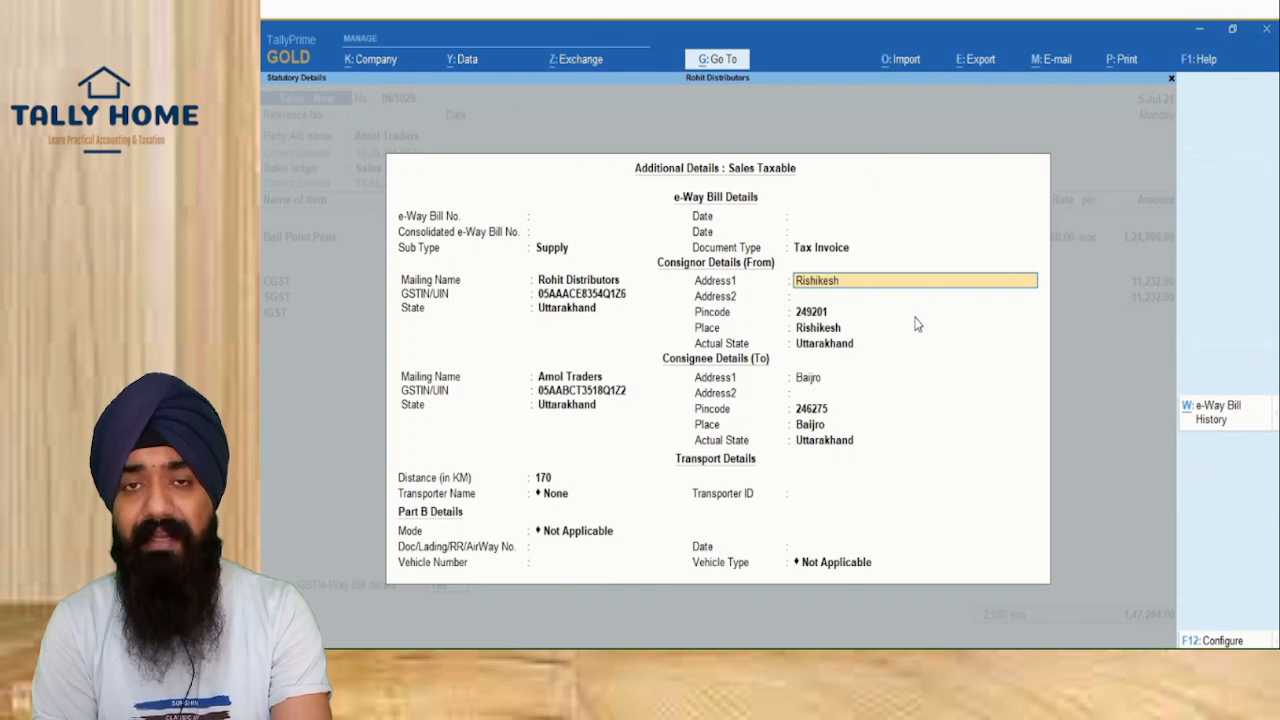
Step: Set Ajanta Transporter with mode Not Applicable, save IN/1029, and generate its Part A-only e-Way Bill
key("Return")
key("Return")
key("Return")
key("Return")
key("Return")
key("Return")
key("Return")
key("Return")
key("Return")
key("Return")
key("Return")
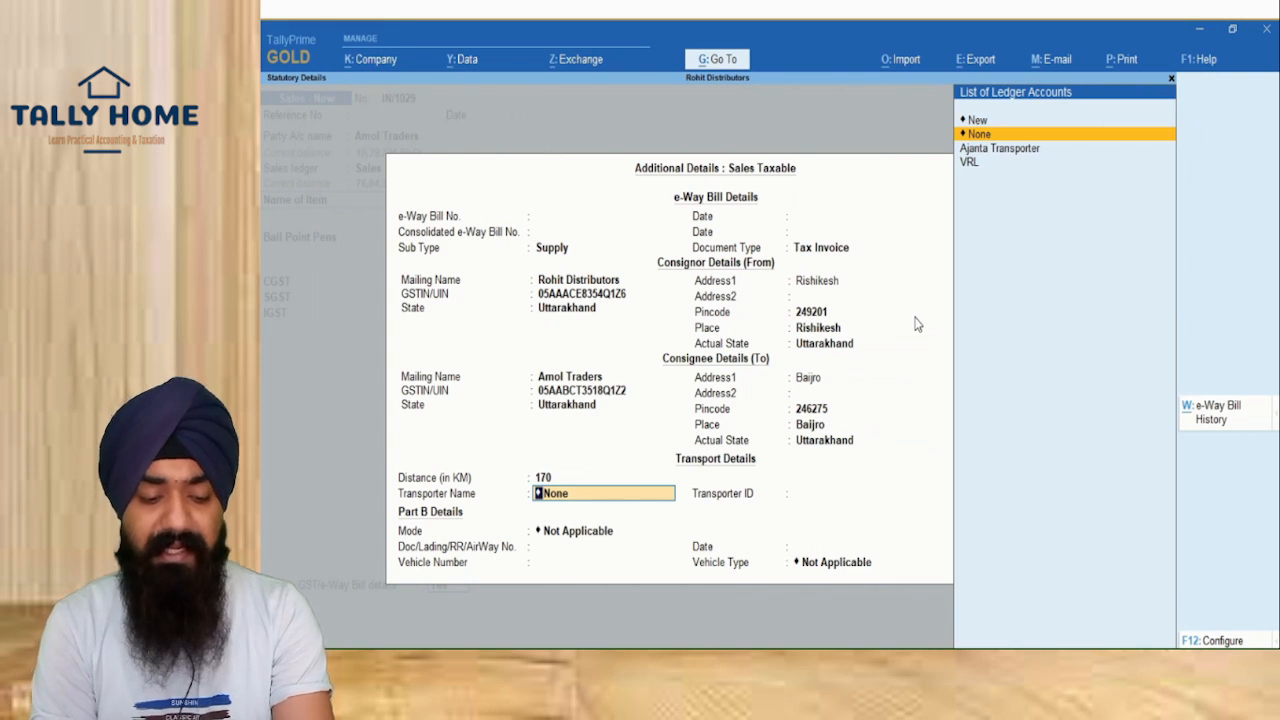
key("Down")
key("Return")
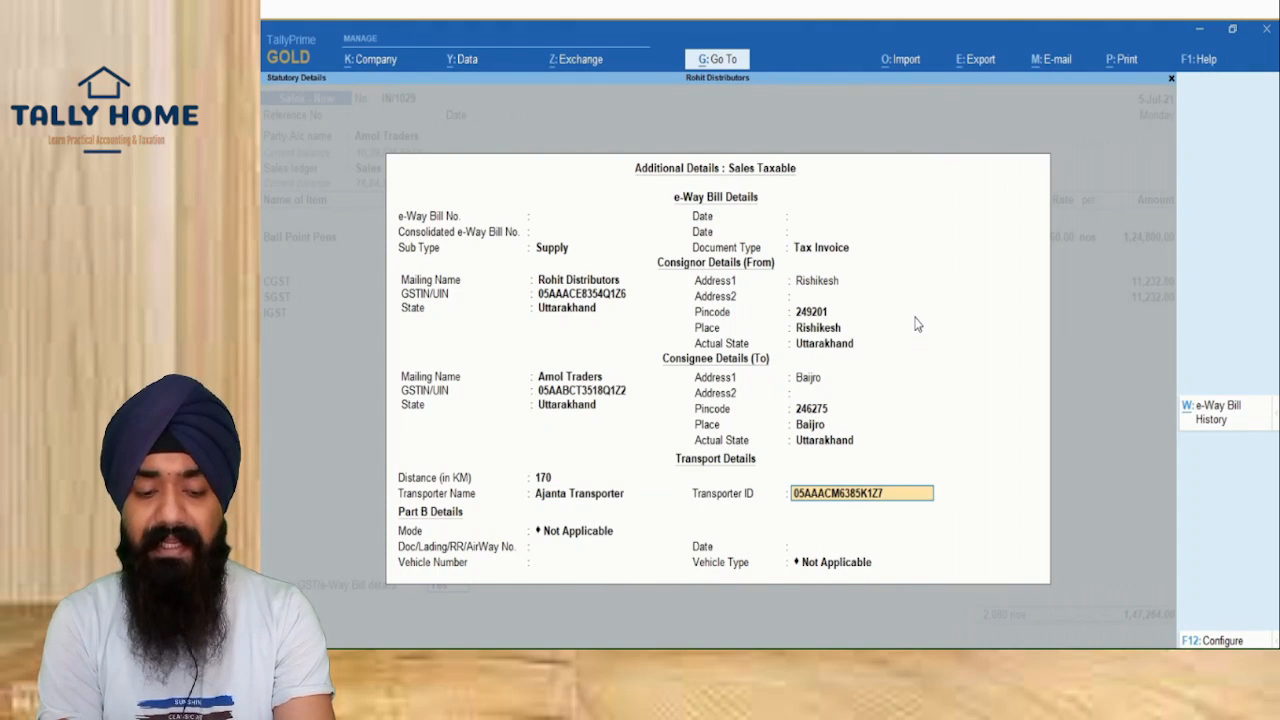
key("Return")
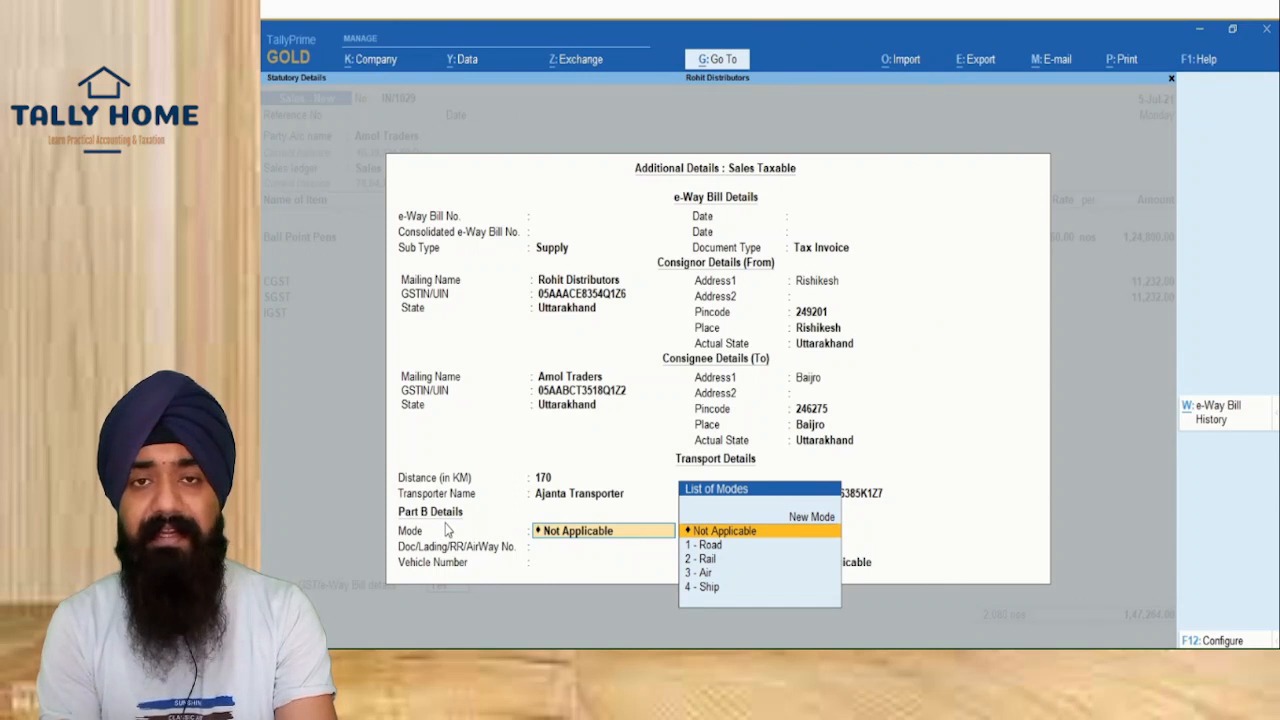
key("Return")
key("Return")
key("Return")
key("Return")
key("Return")
key("Return")
key("Return")
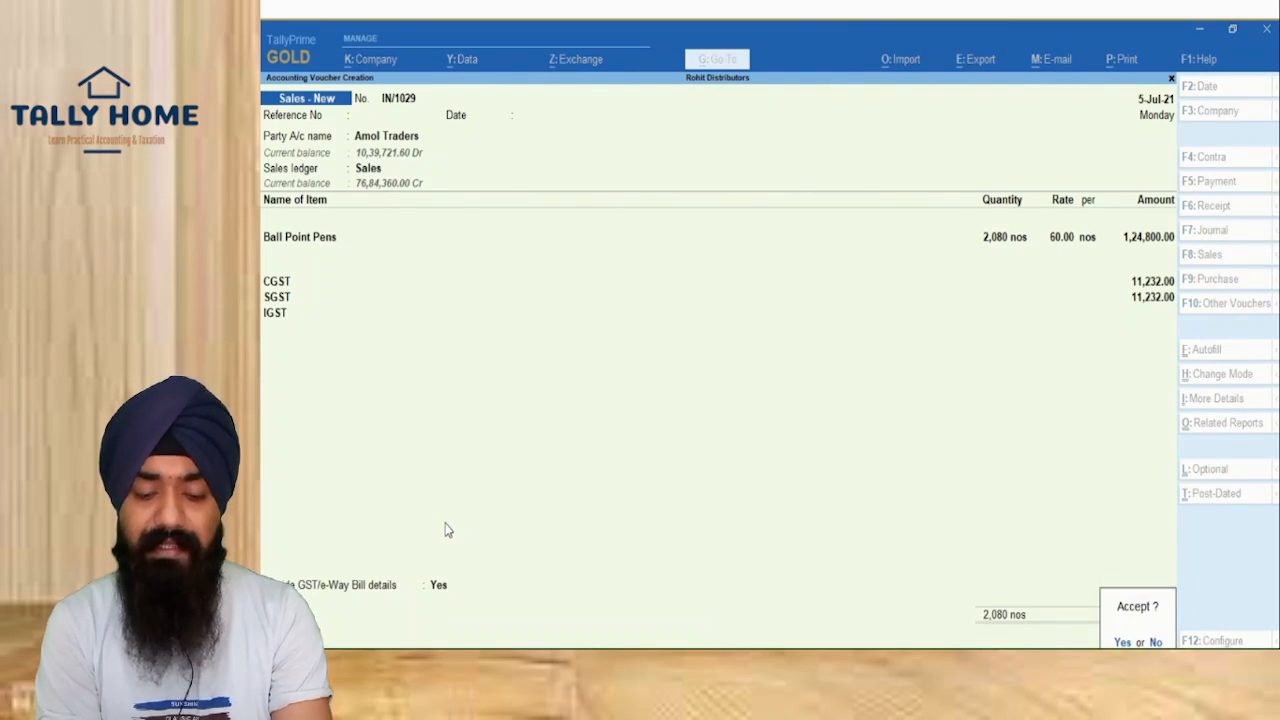
key("Return")
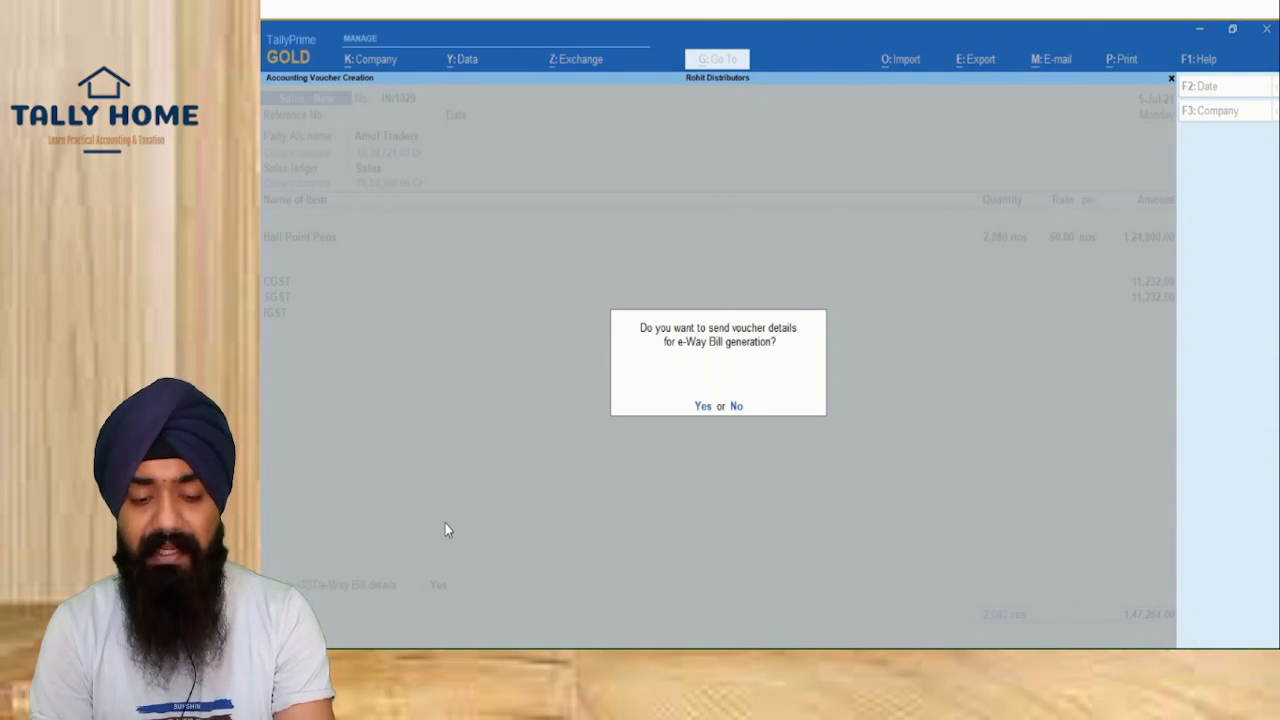
key("Return")
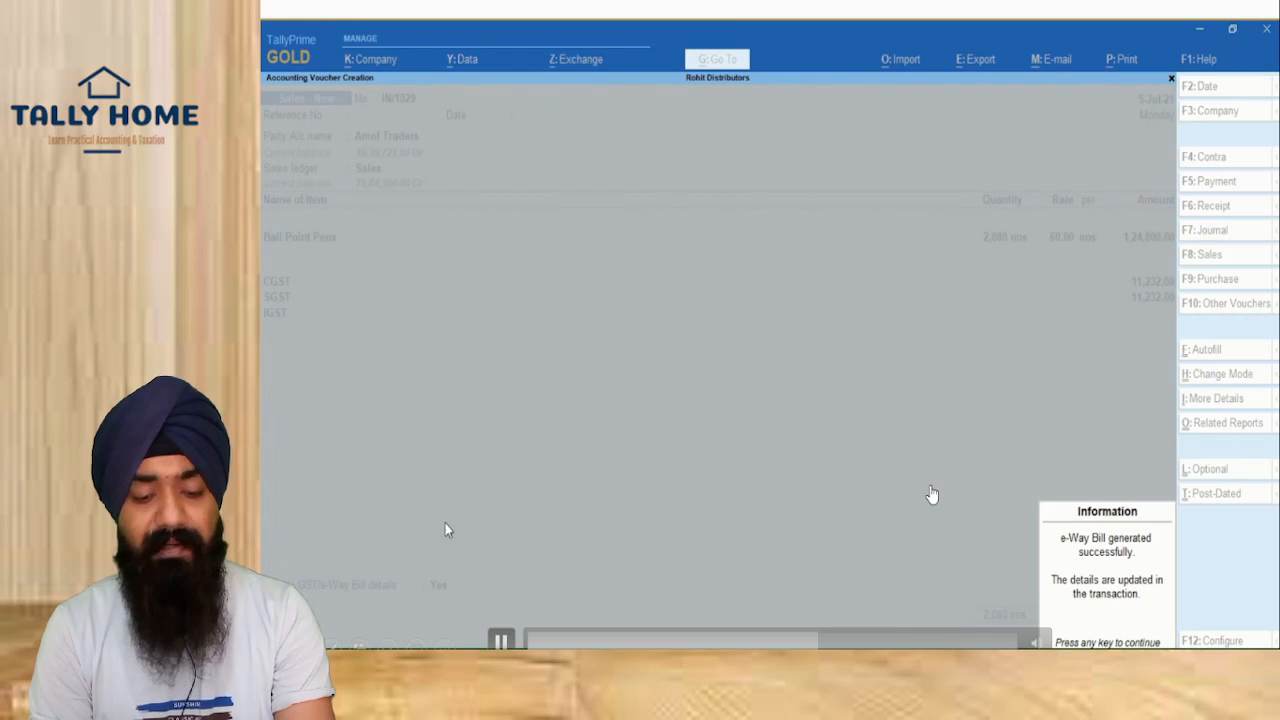
left_click(1098, 541)
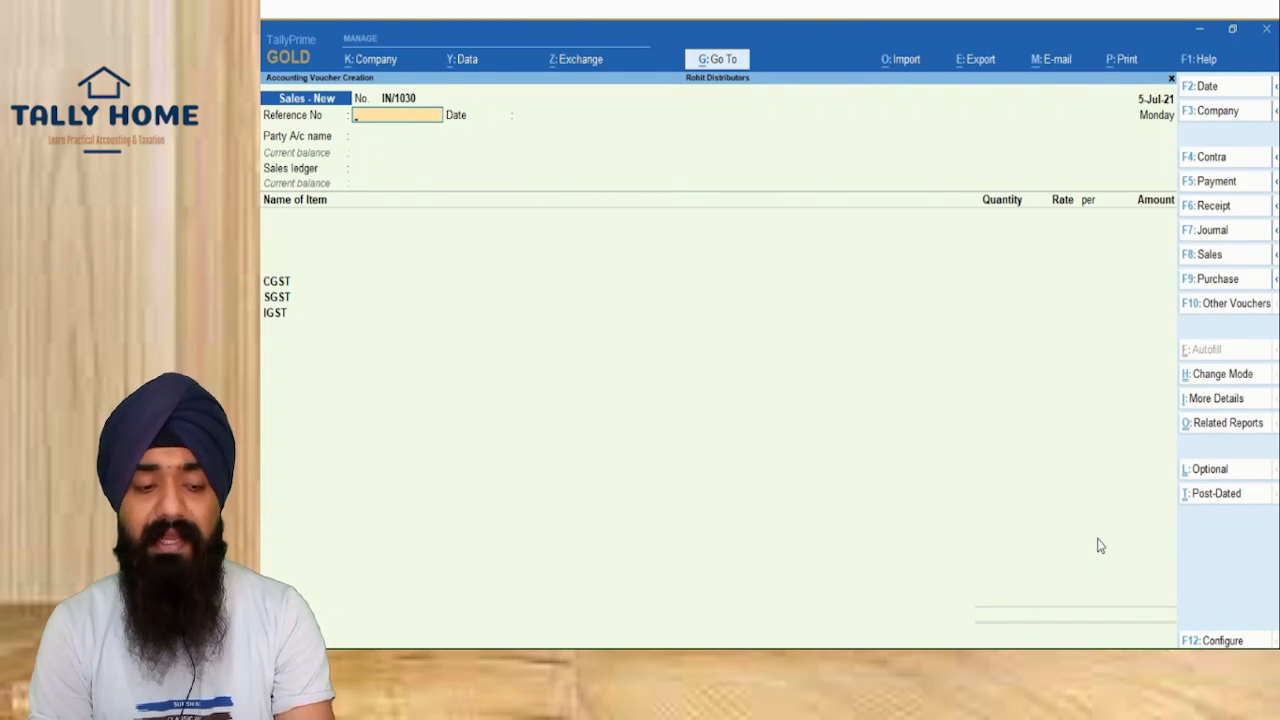
Step: Open the e-Way Bill report through Go To by searching 'Eway'
key("alt+g")
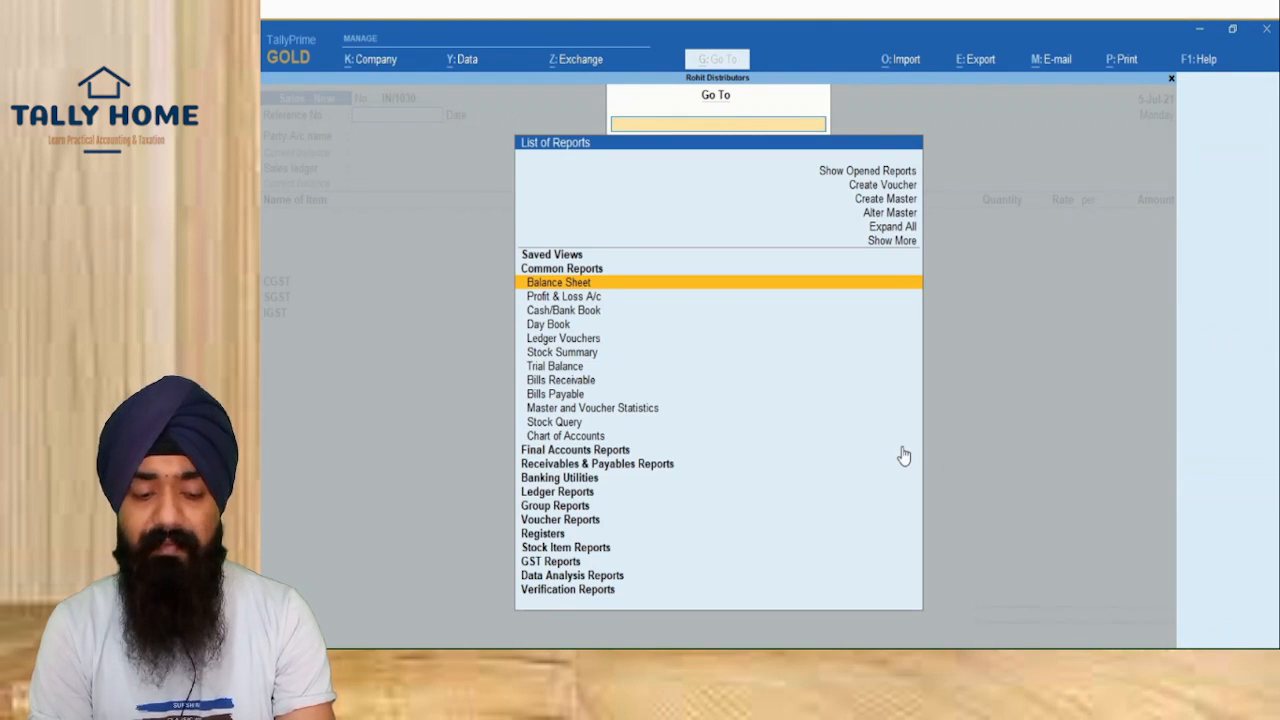
type("Eway")
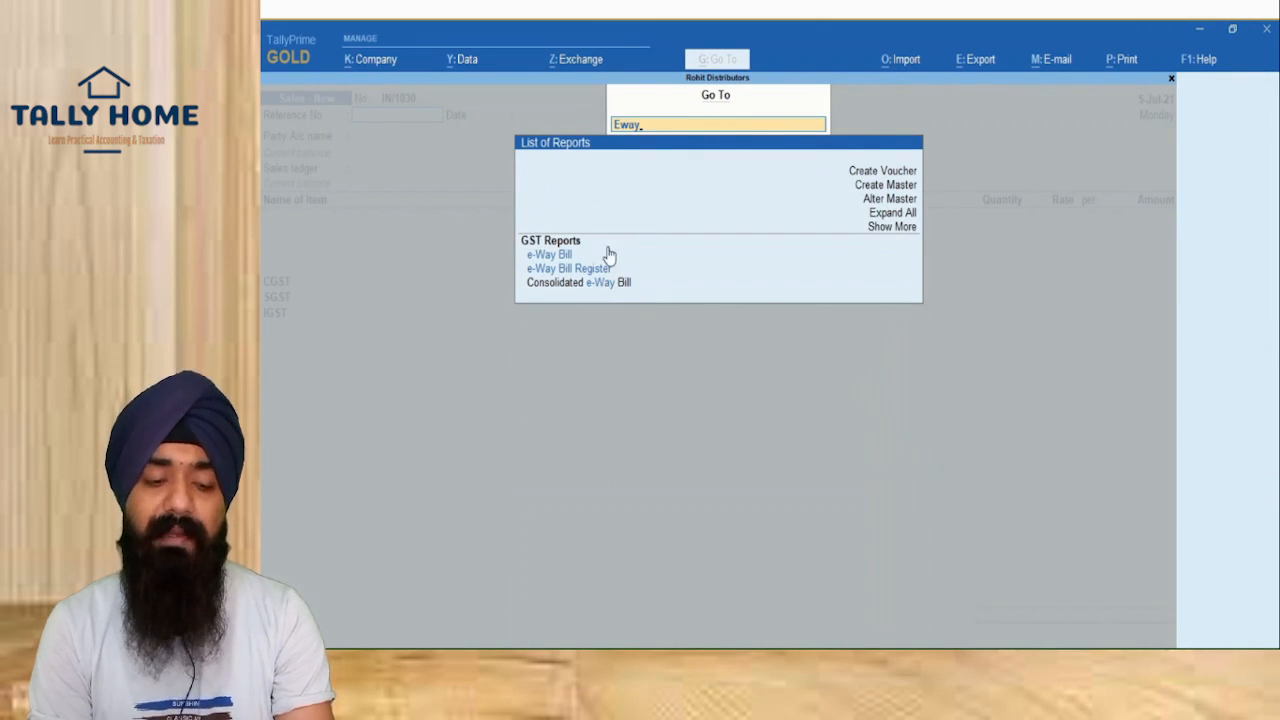
left_click(554, 257)
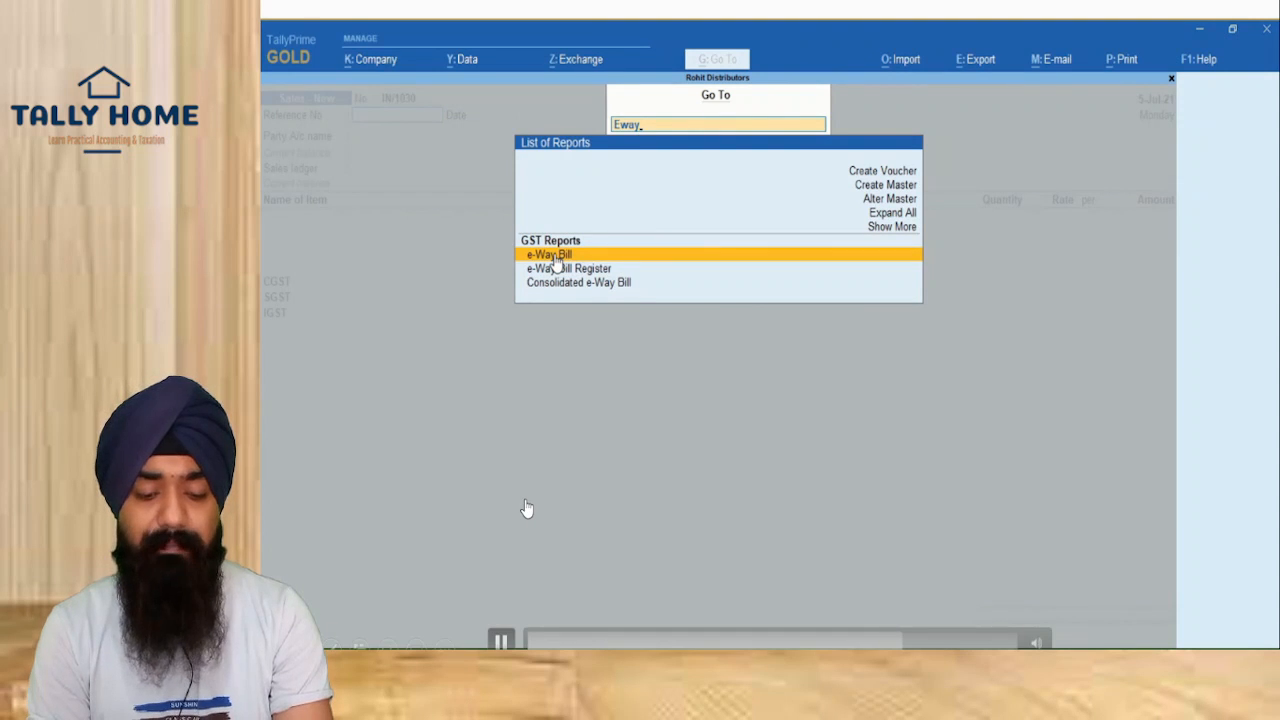
left_click(554, 258)
key("ctrl+2")
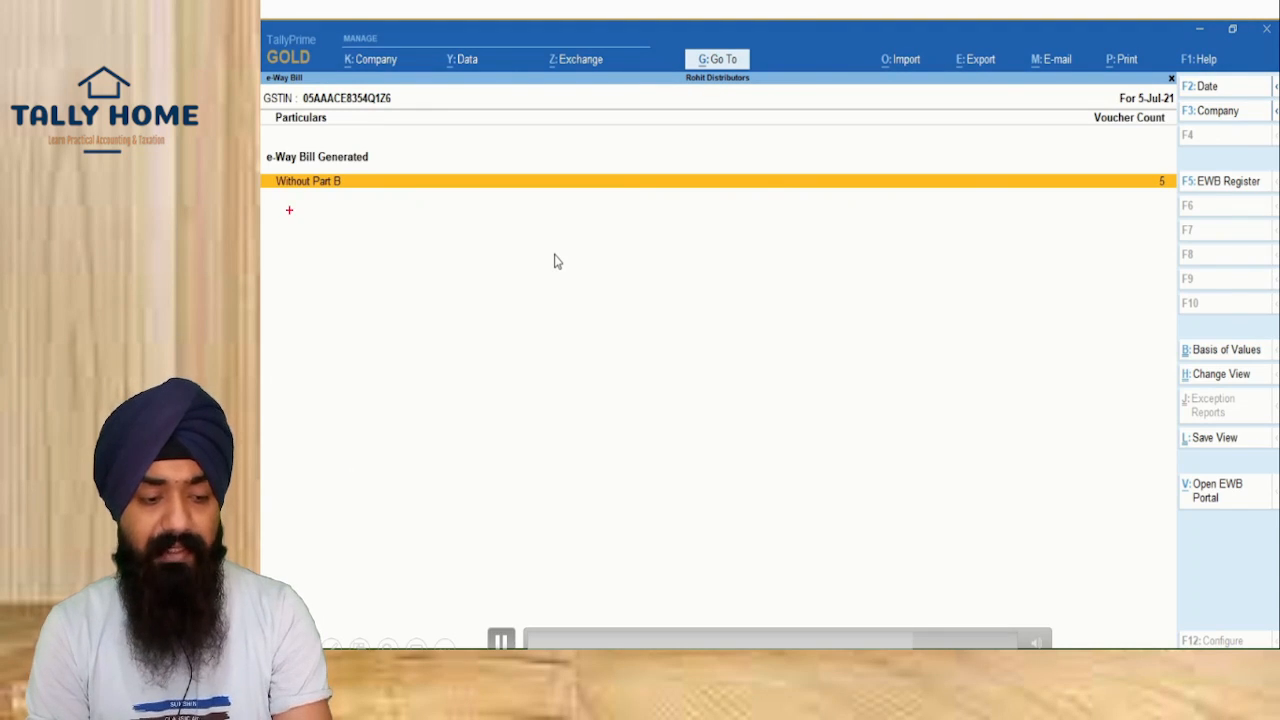
left_click_drag(270, 170, 448, 269)
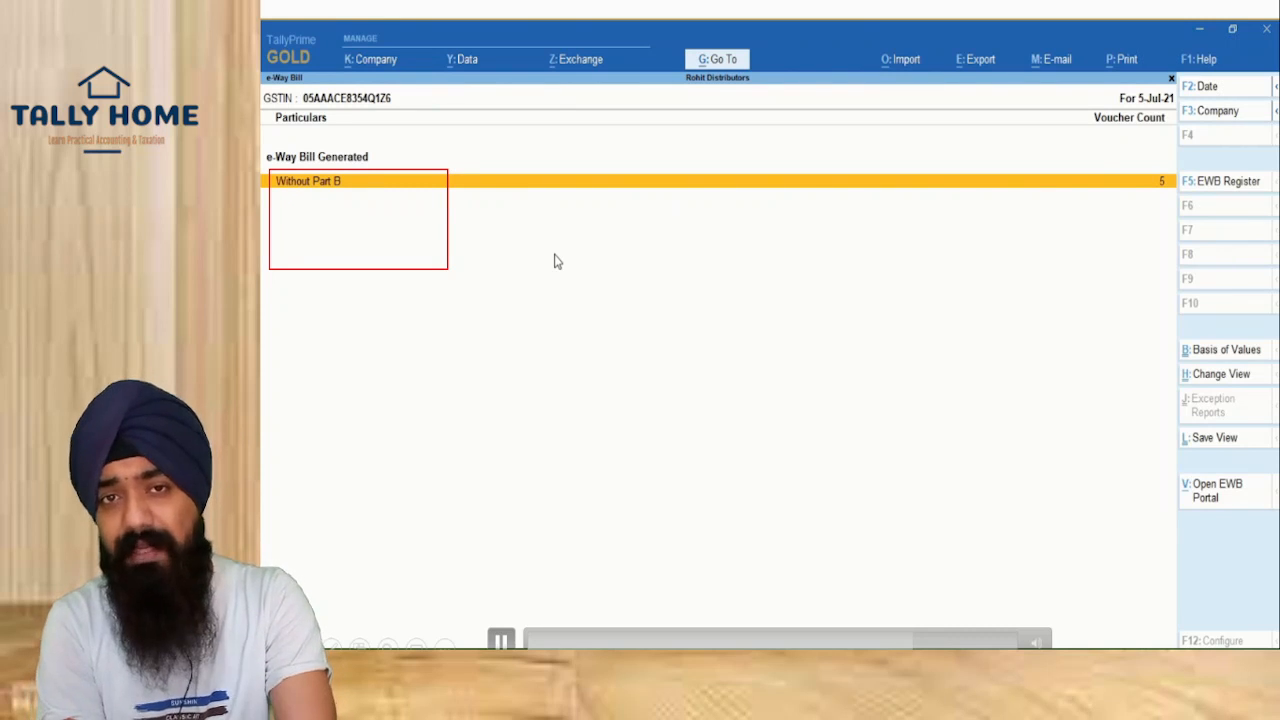
Step: Select voucher IN/1029 among bills without Part B and open its Part B update details
key("Return")
key("Down")
key("Down")
key("Down")
key("Down")
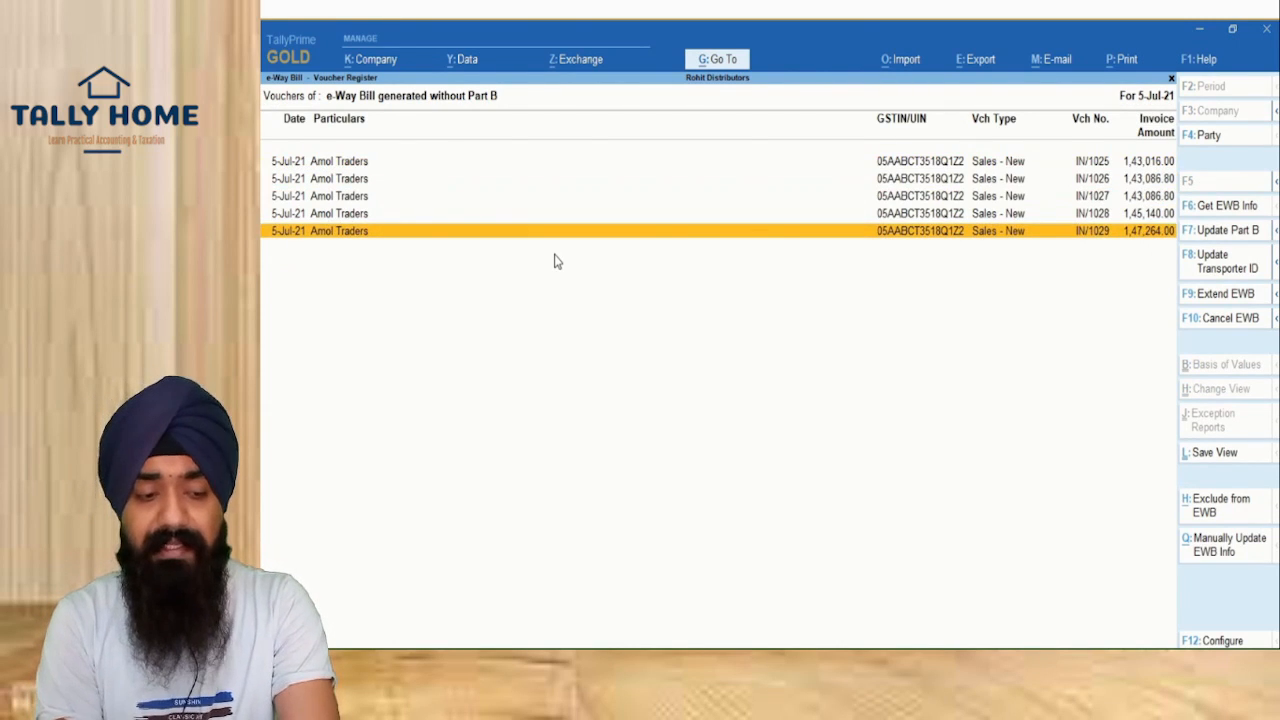
key("space")
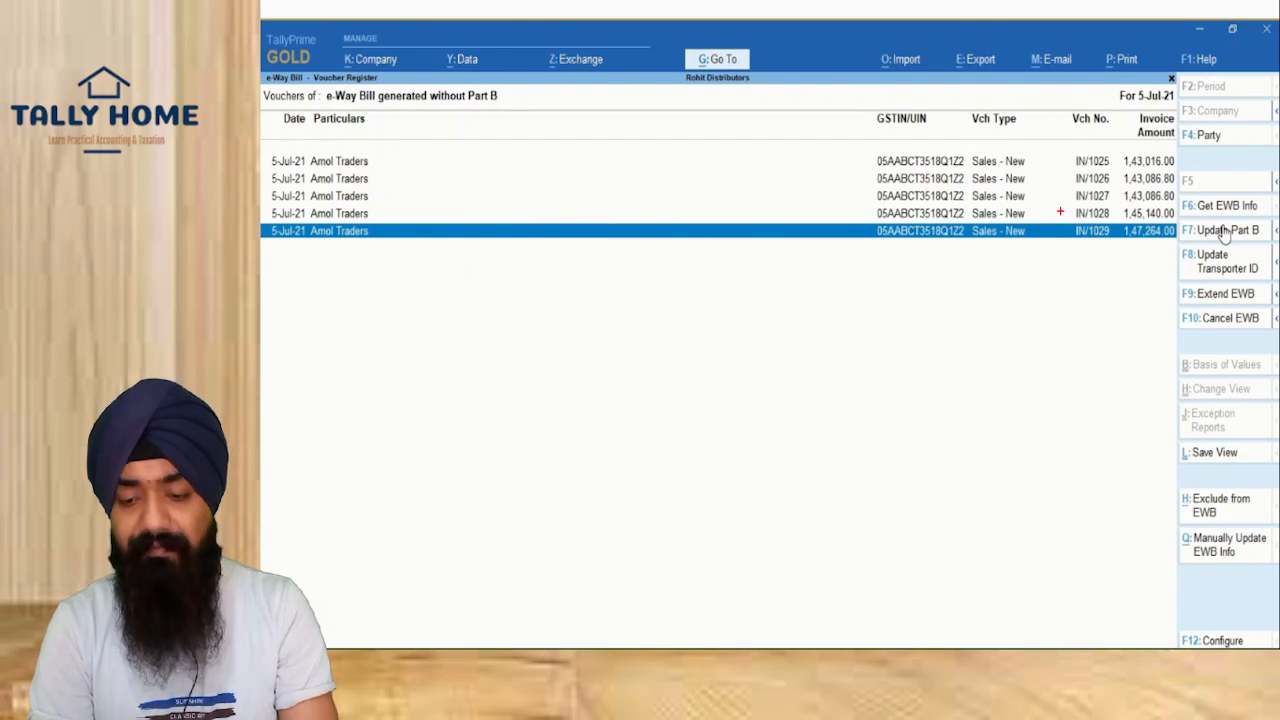
left_click_drag(1181, 220, 1264, 244)
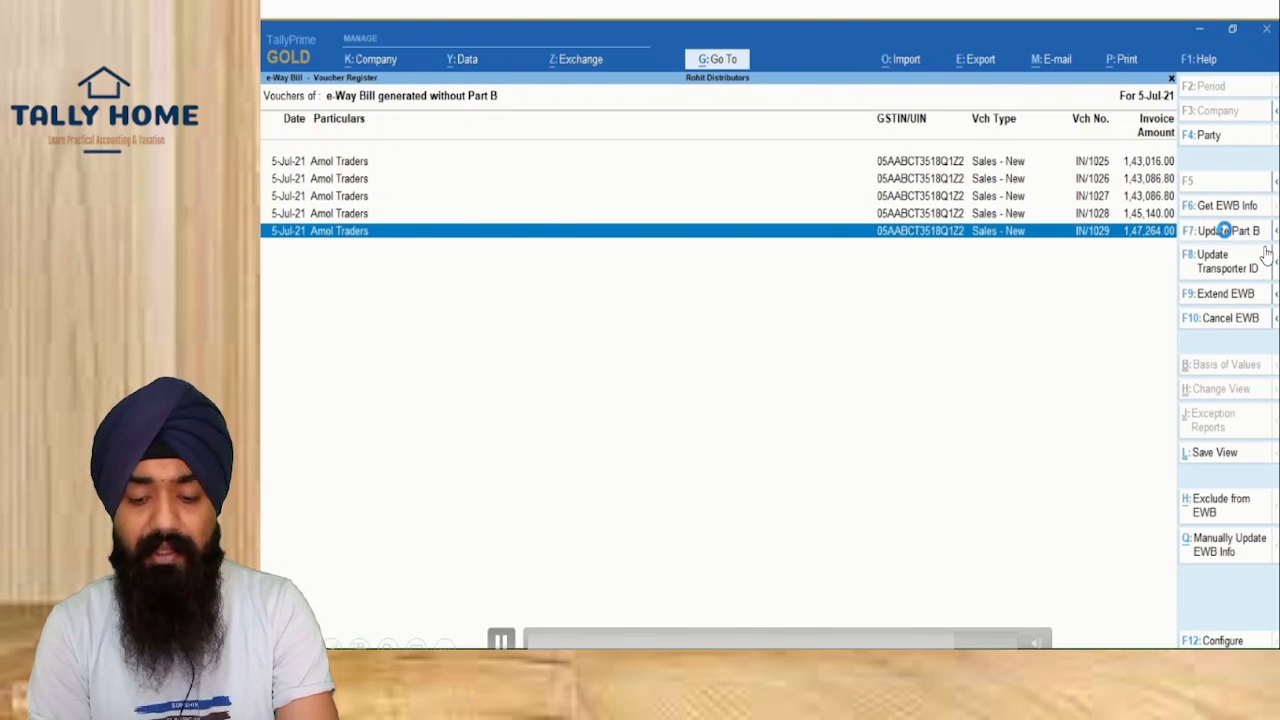
left_click(1224, 232)
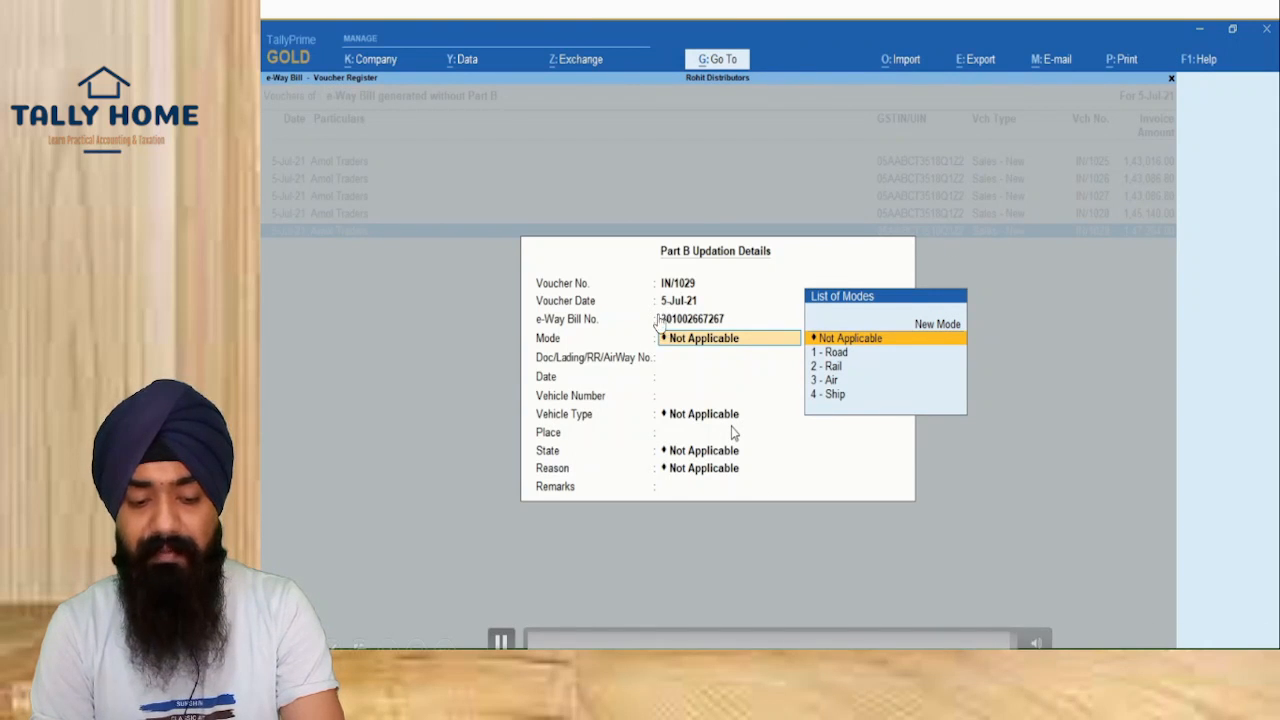
Step: Switch to the live Gateway of Tally for Surabhi Hardwares
left_click(688, 325)
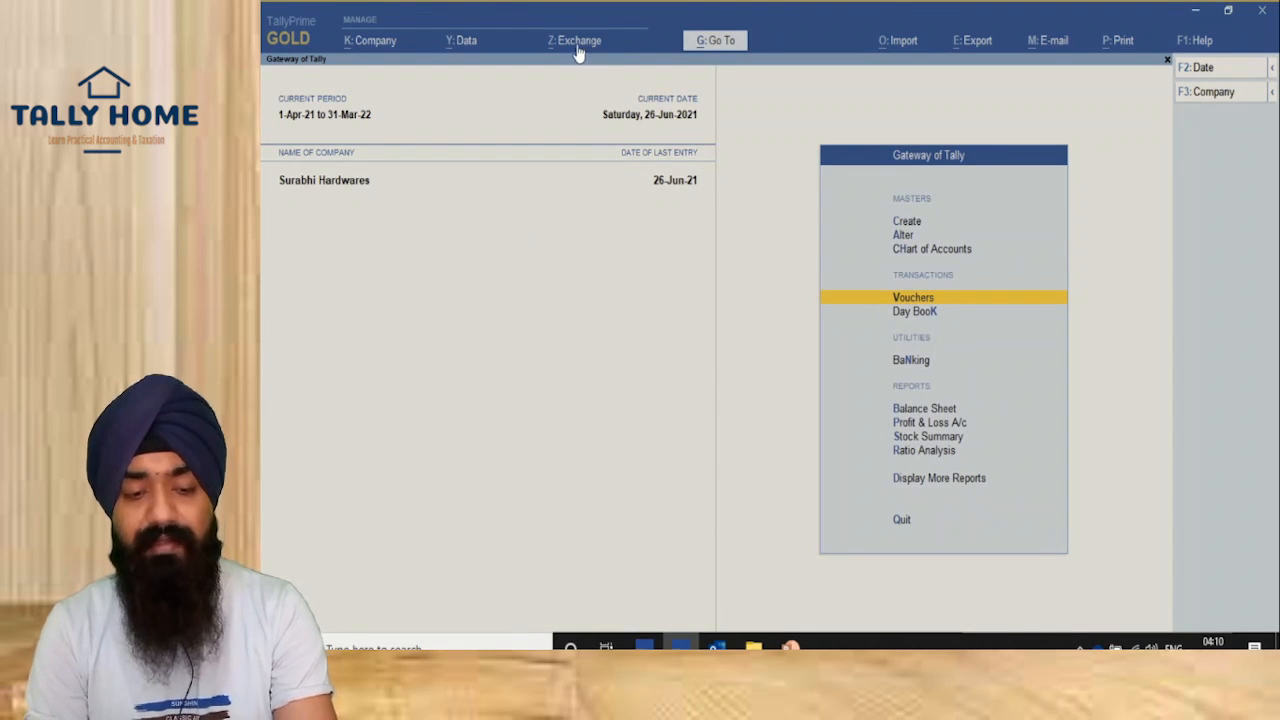
Step: Open the 'Eway' report's With Part B list and select the Air Asia bill
left_click(713, 44)
type("Eway")
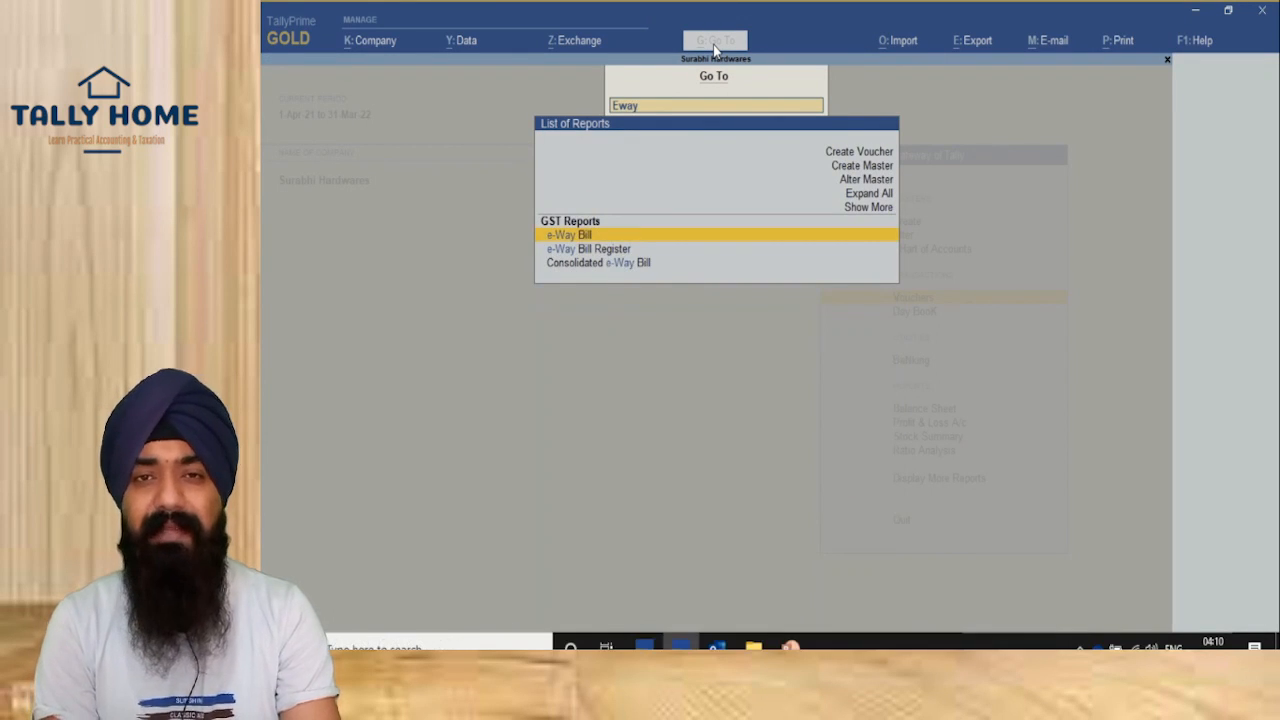
key("Return")
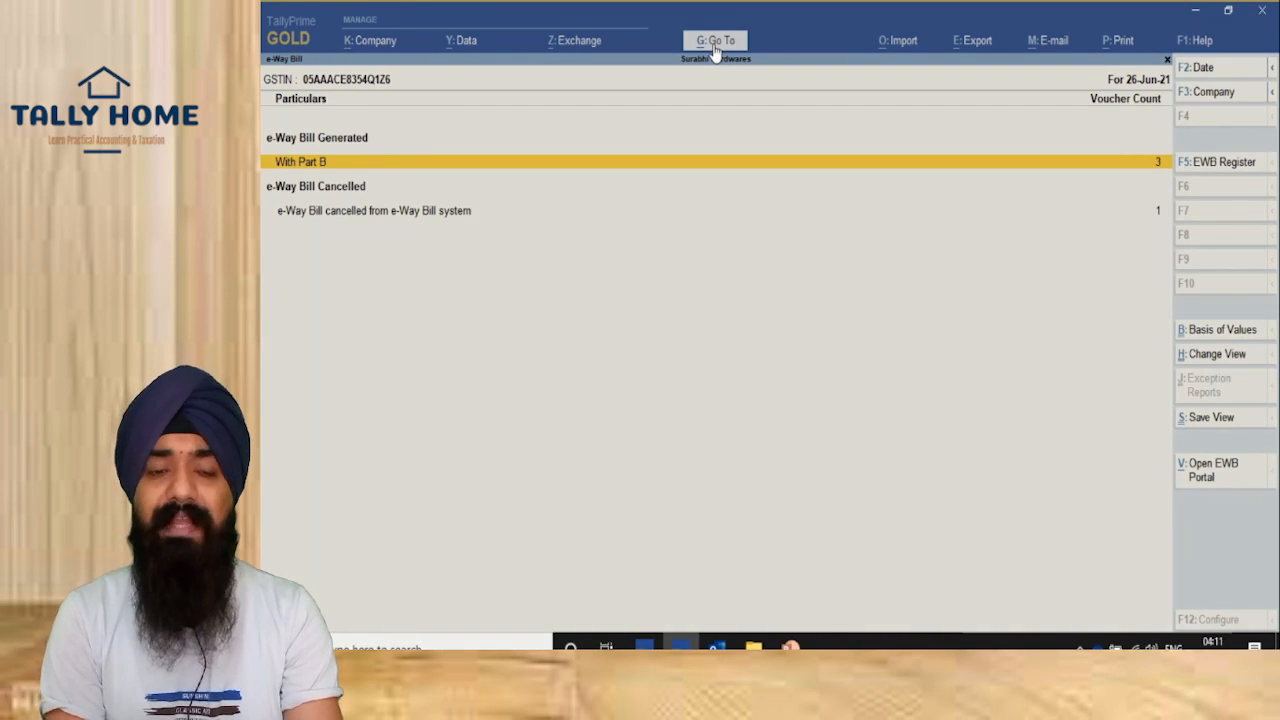
key("Return")
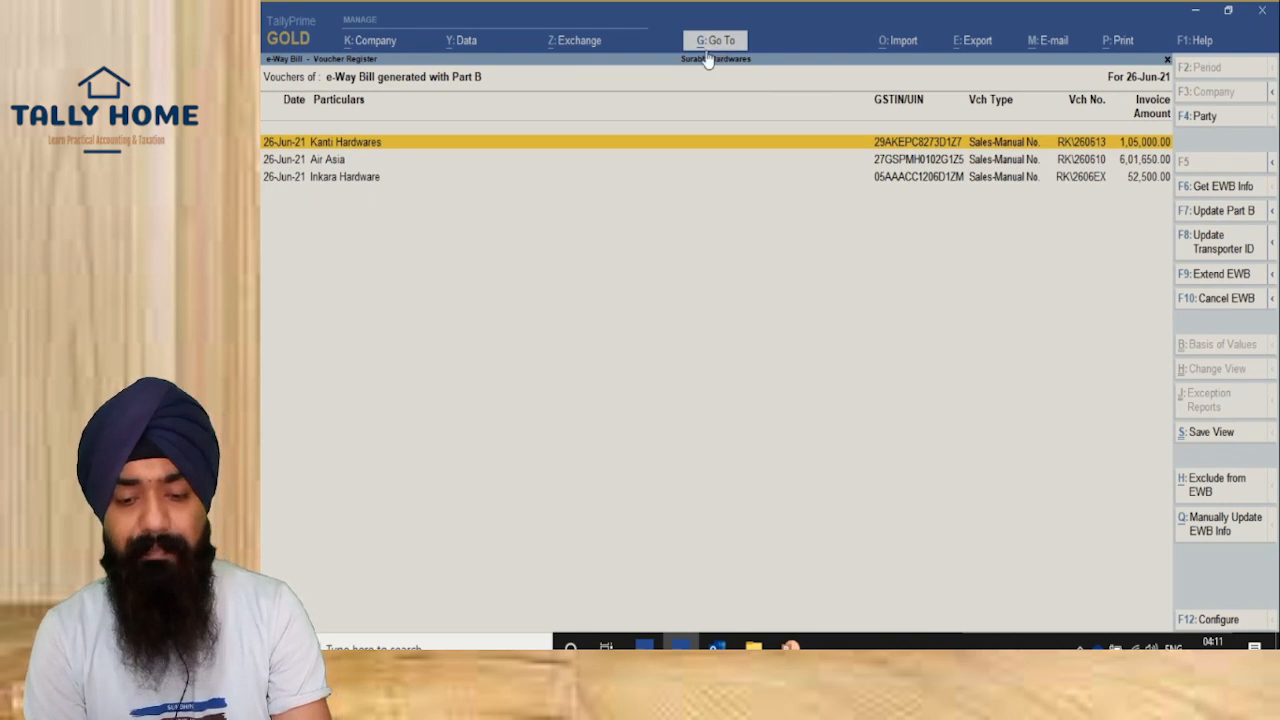
left_click(318, 160)
key("space")
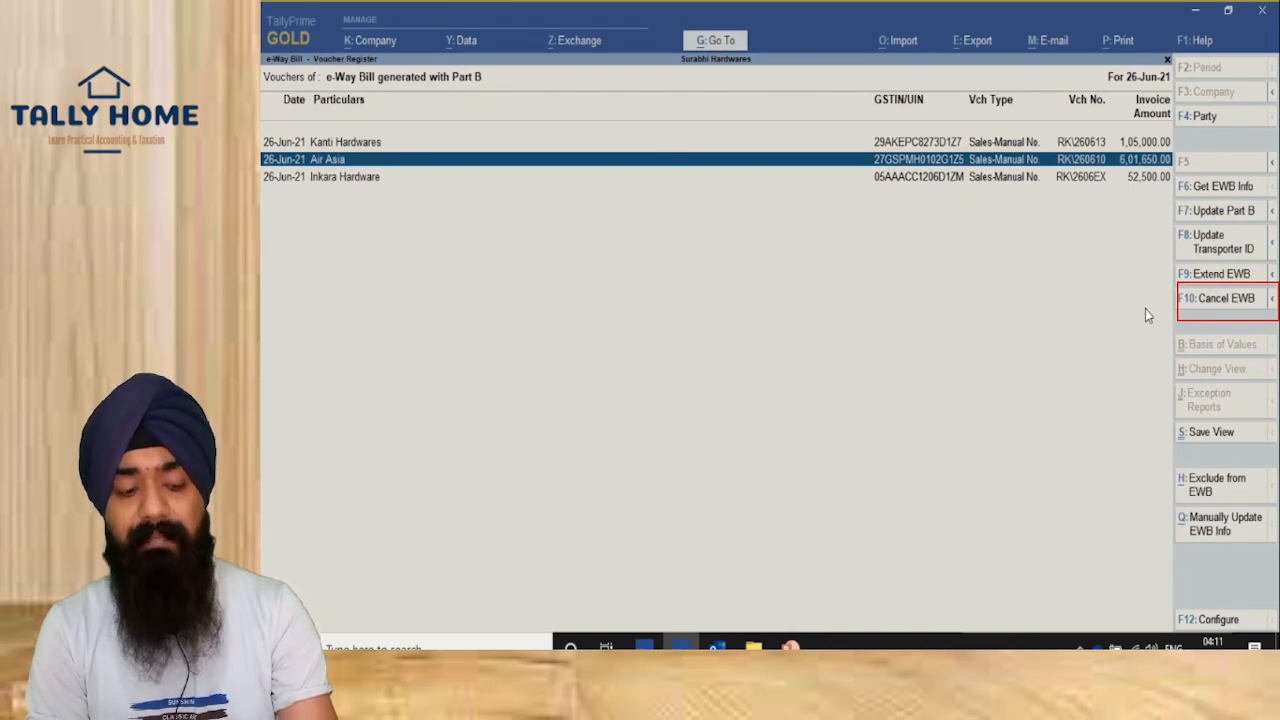
Step: Cancel the Air Asia e-Way Bill with reason Order Cancelled and remark 'Order Cancelled by Party'
left_click(1212, 300)
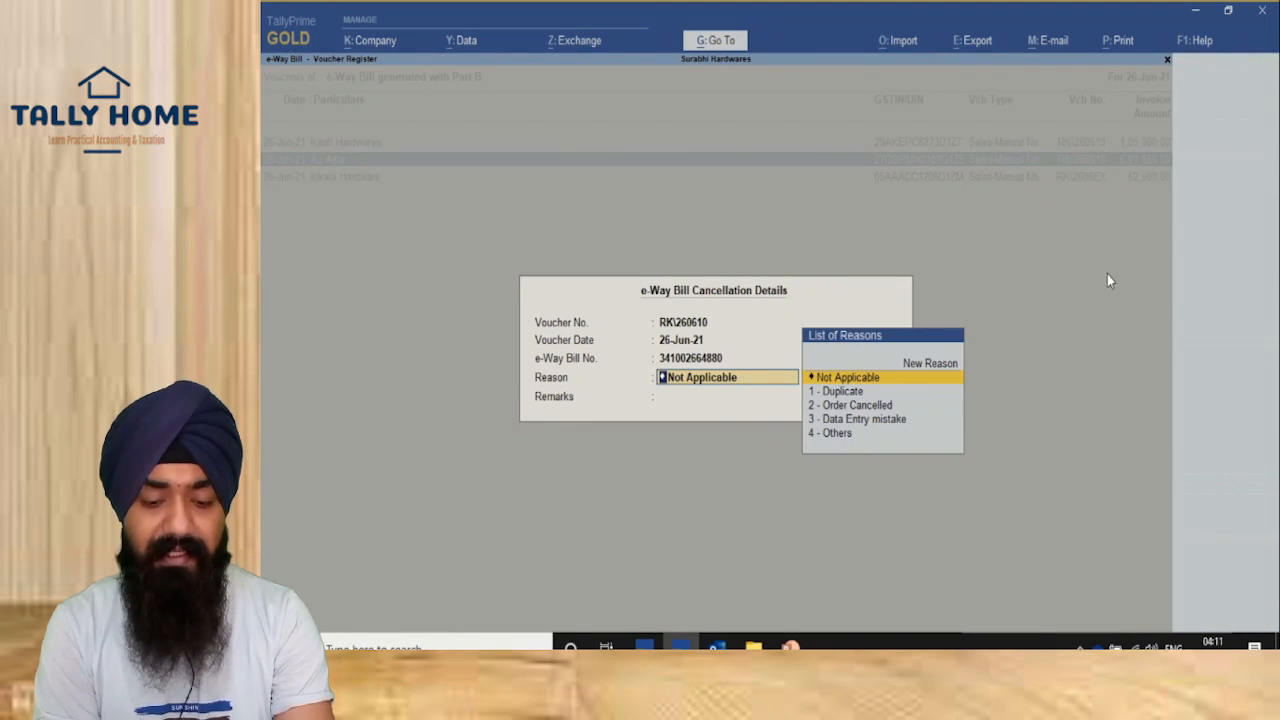
key("Down")
key("Down")
key("Down")
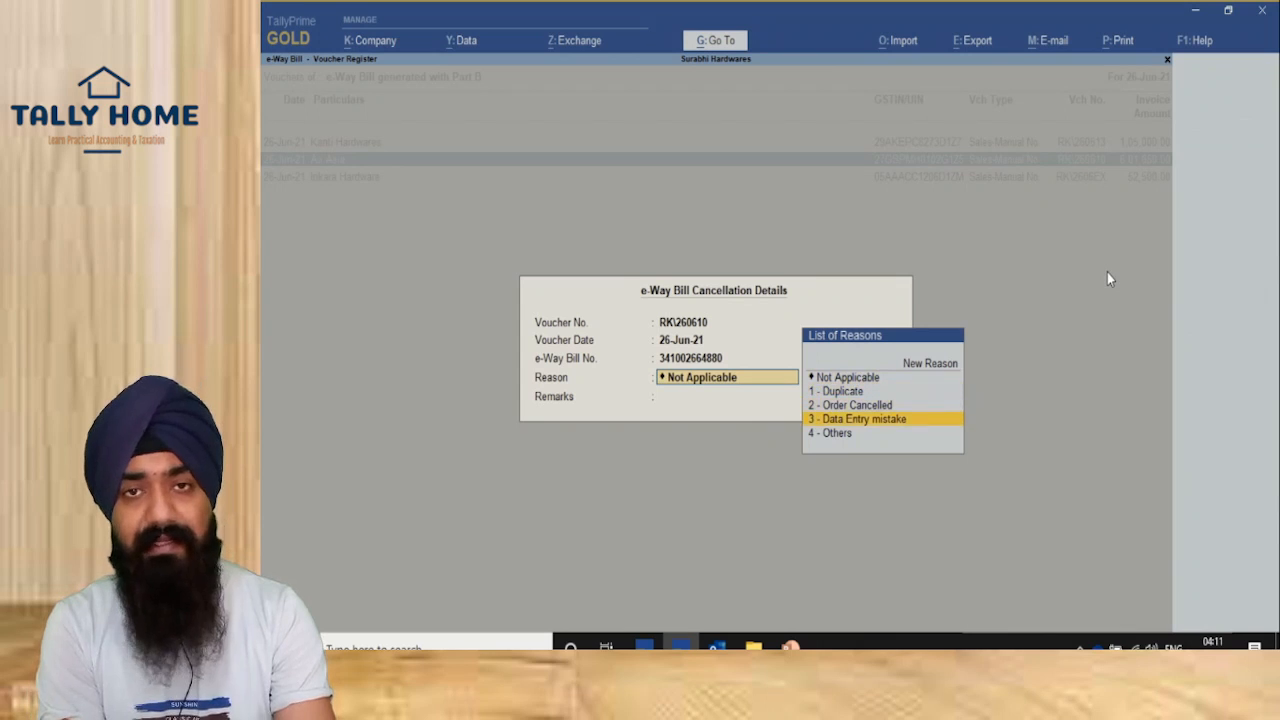
key("Up")
key("Return")
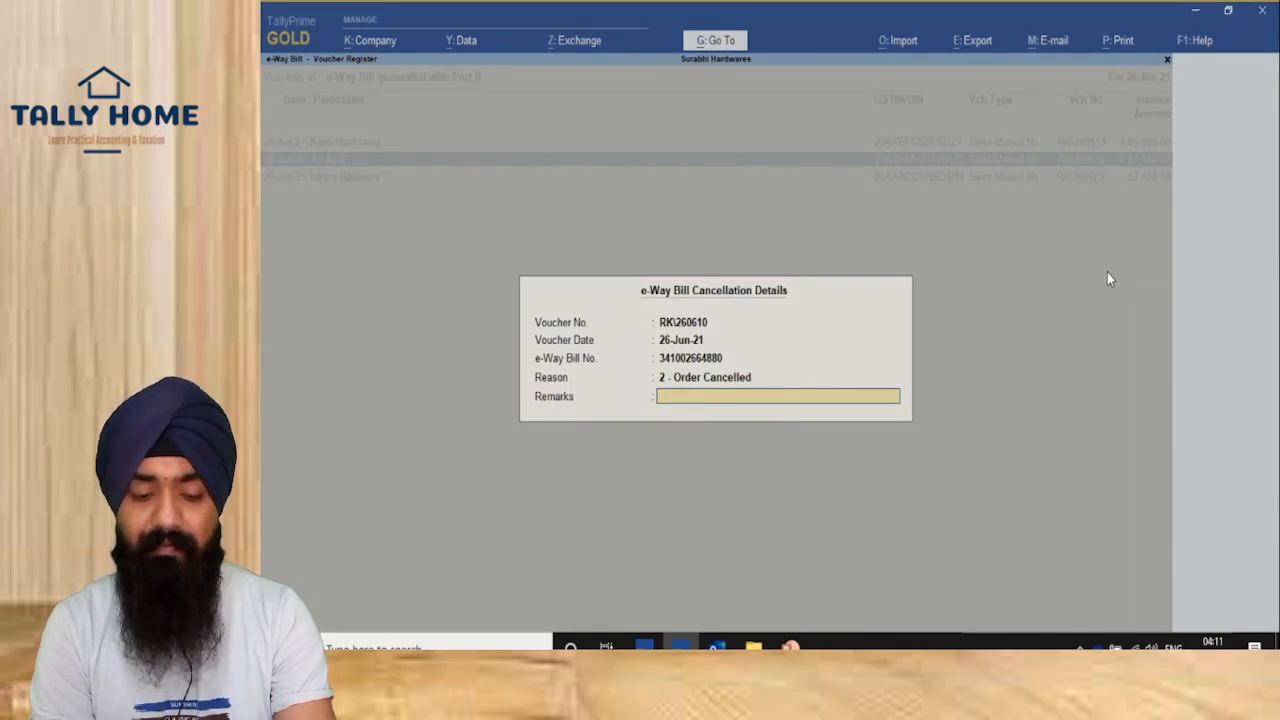
type("Orde")
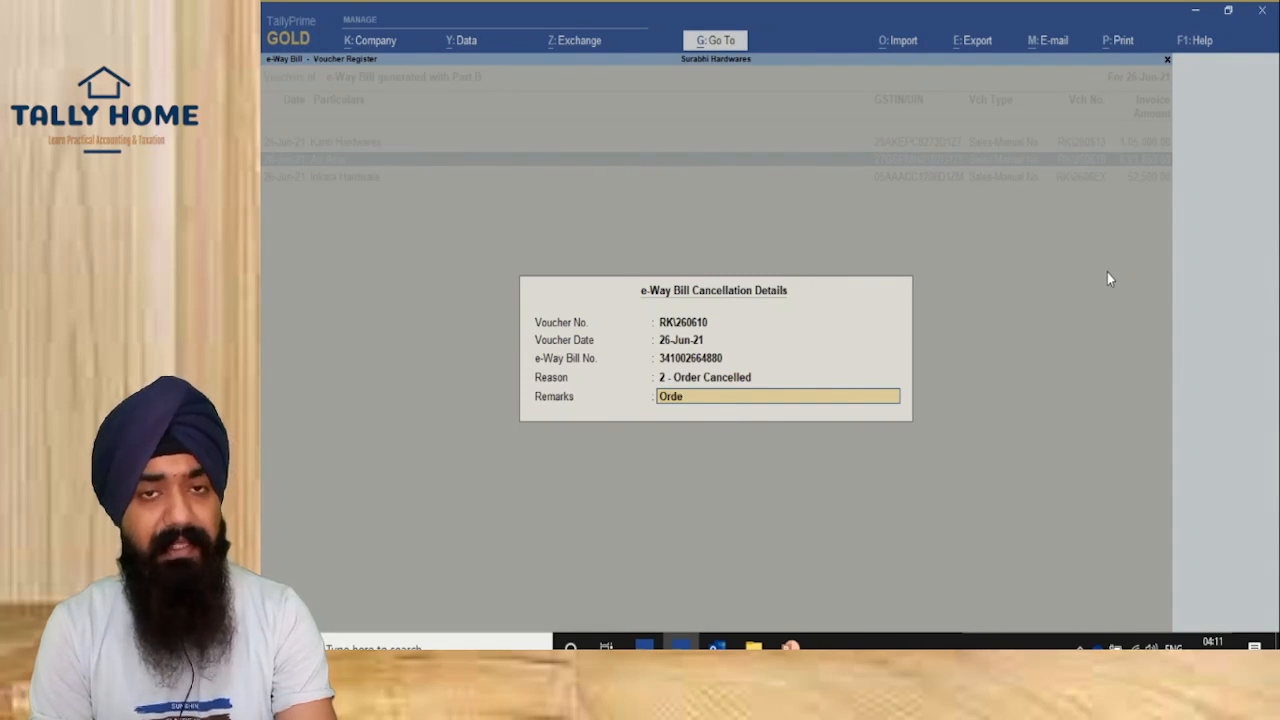
type("r Cance")
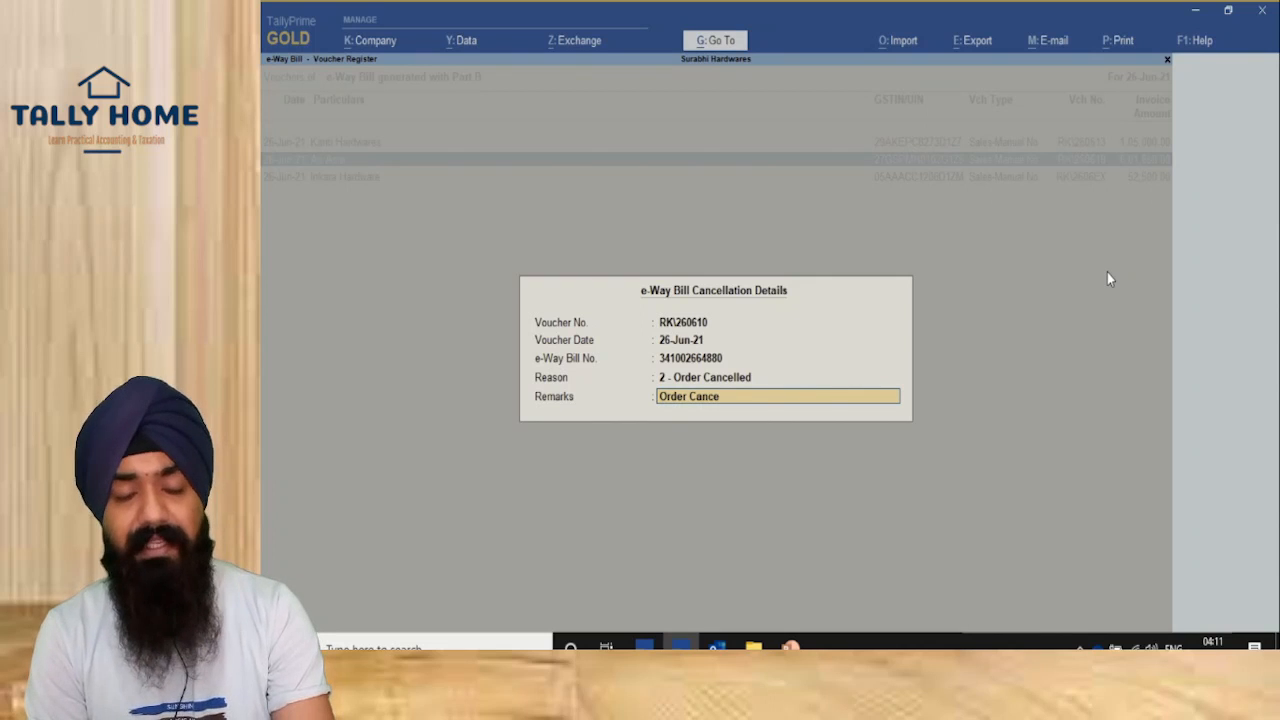
type("lled by Party")
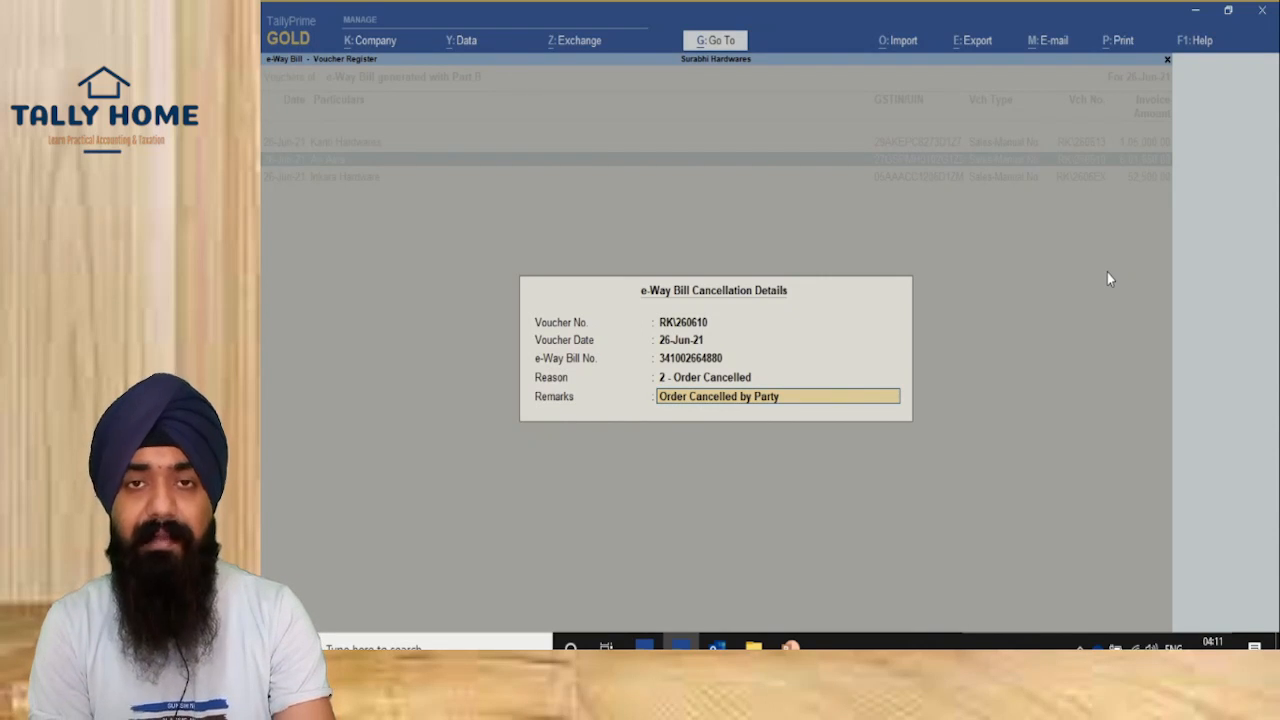
key("Return")
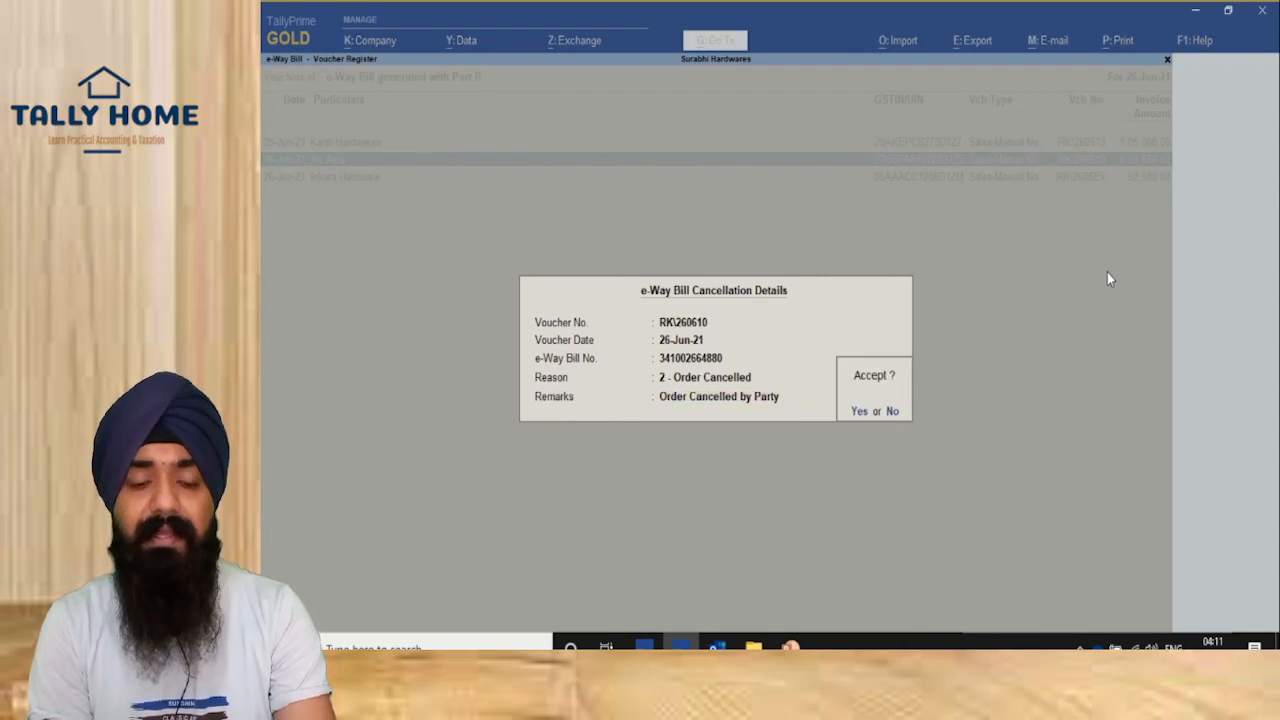
key("Return")
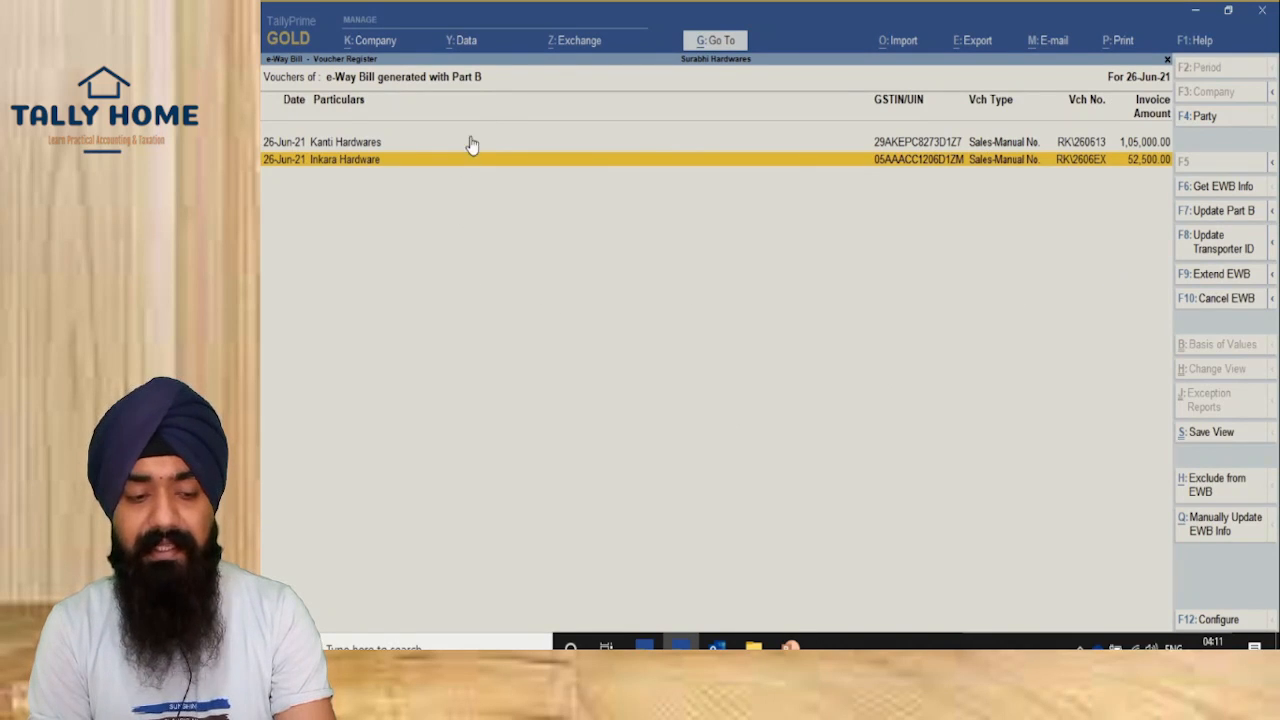
Step: Send the pending Air Asia cancellation via Exchange, confirm, and close the exchange summary
left_click(549, 45)
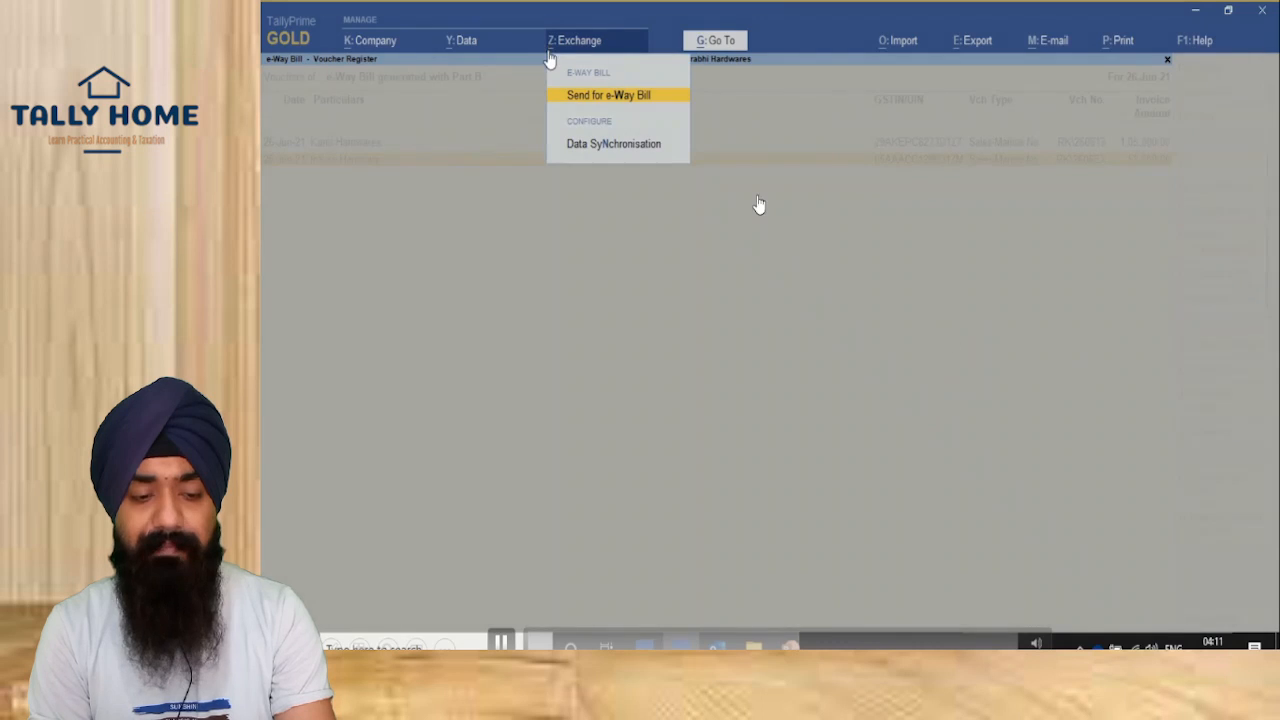
left_click(562, 97)
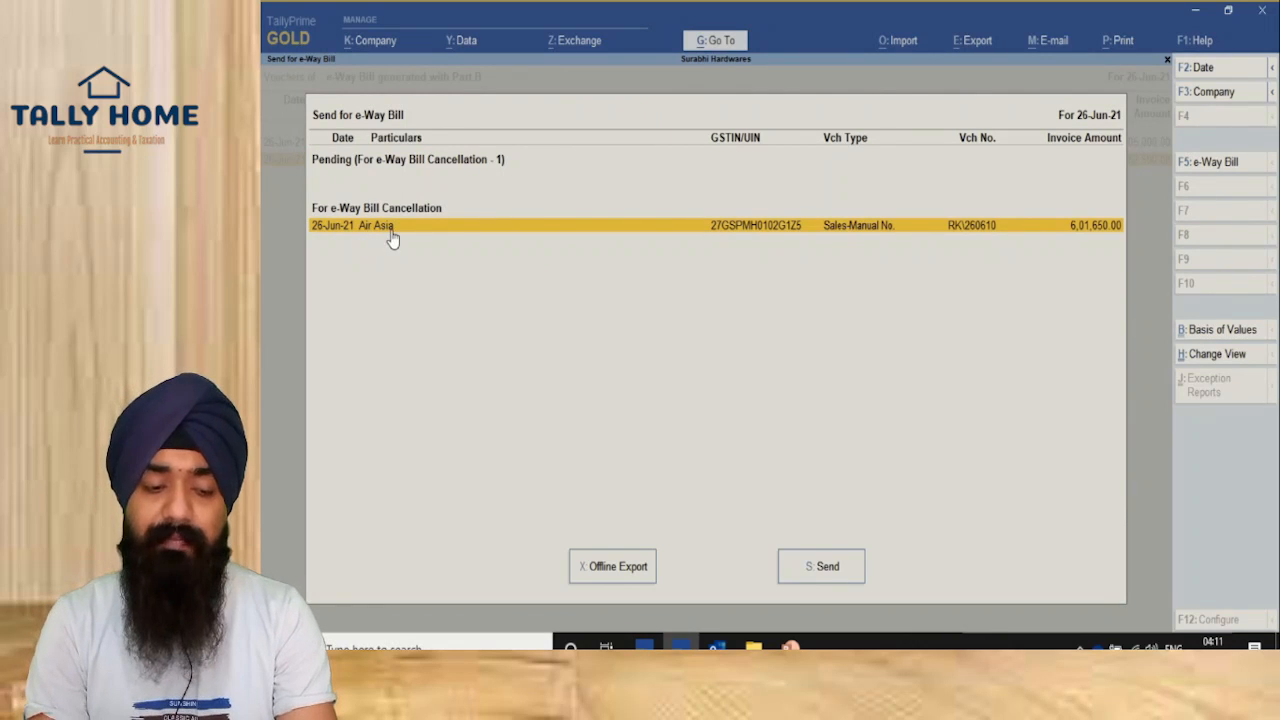
left_click(820, 570)
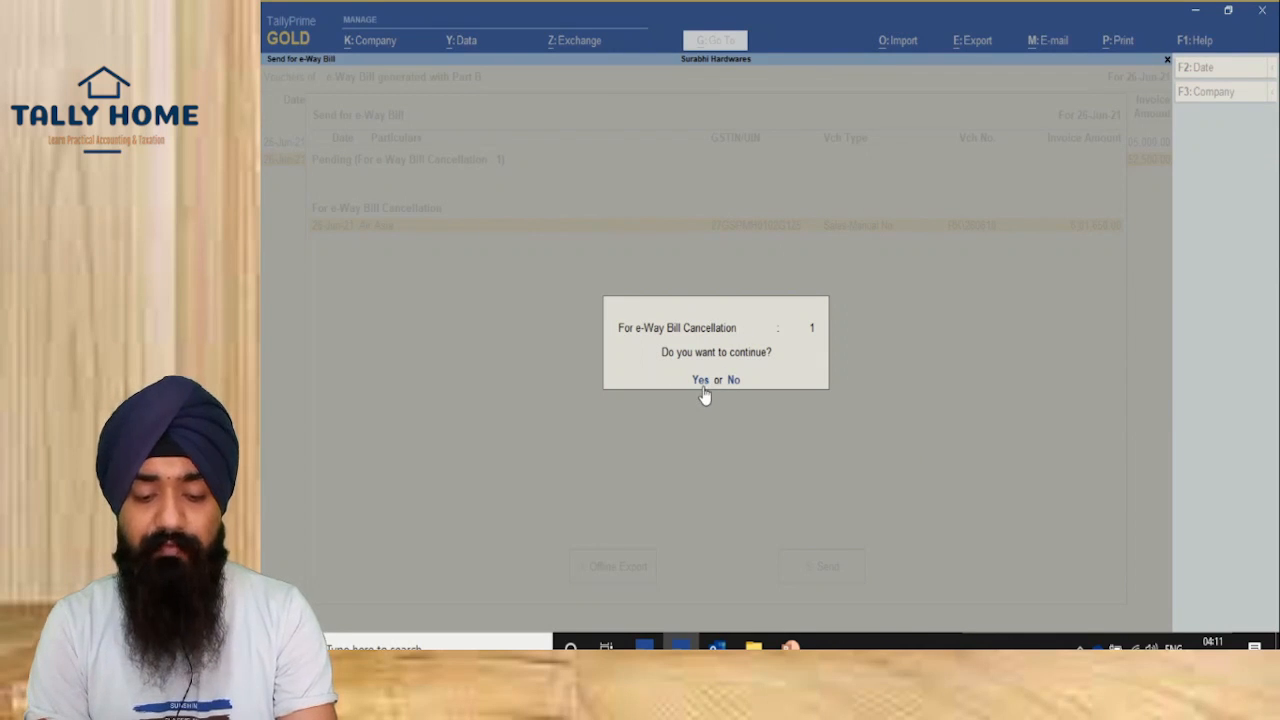
left_click(701, 383)
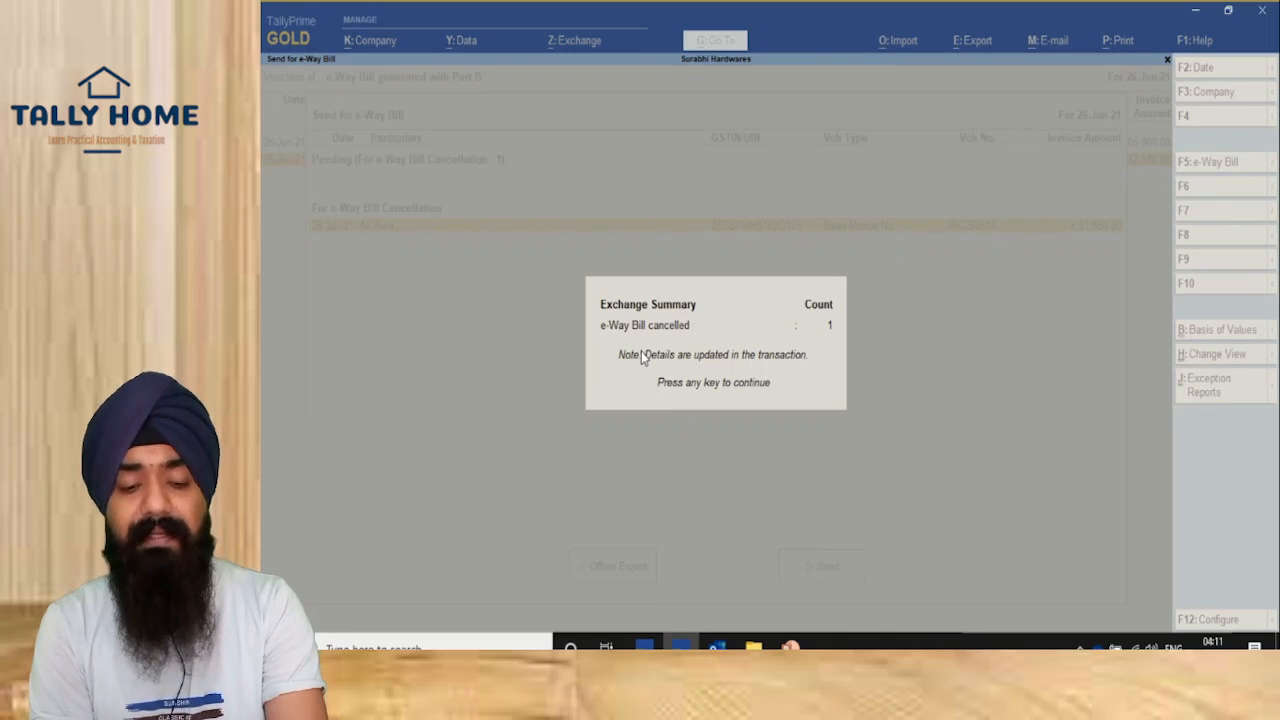
key("Return")
key("Escape")
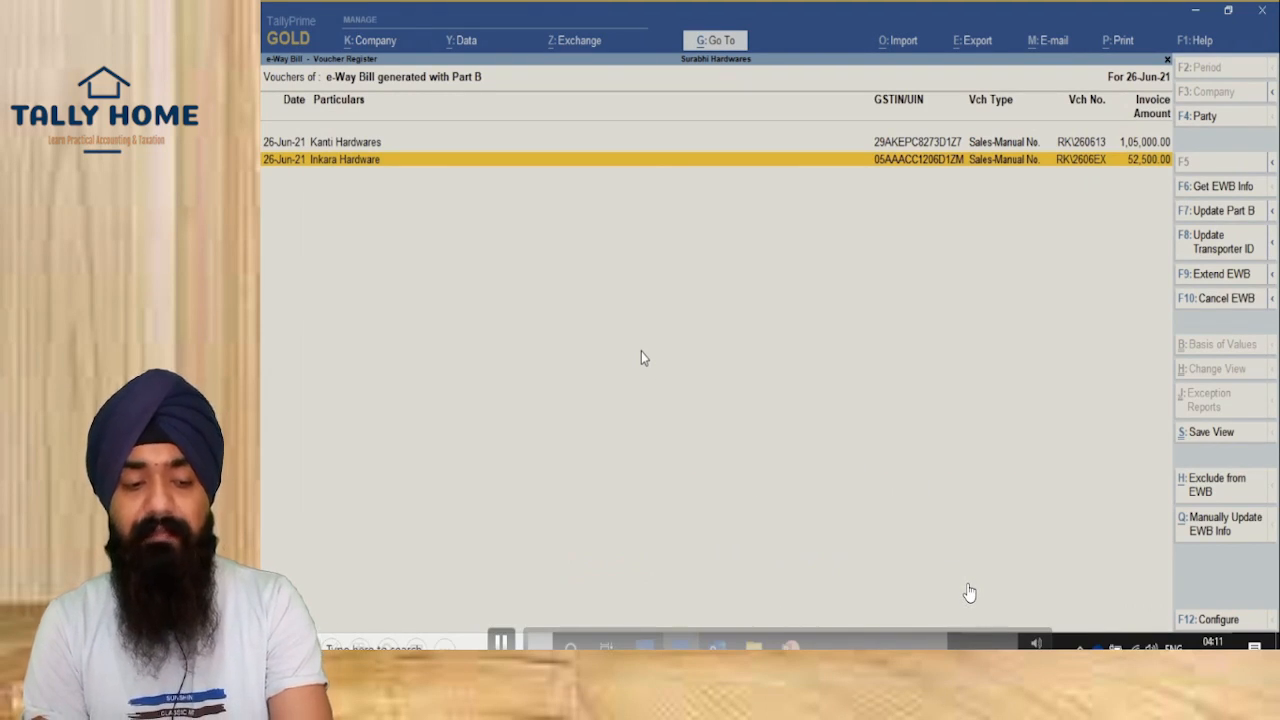
Step: Verify the cancelled e-Way Bills register lists Air Asia vouchers RK\260610 (6,01,650) and RK\260611 (52,500)
key("Escape")
key("Down")
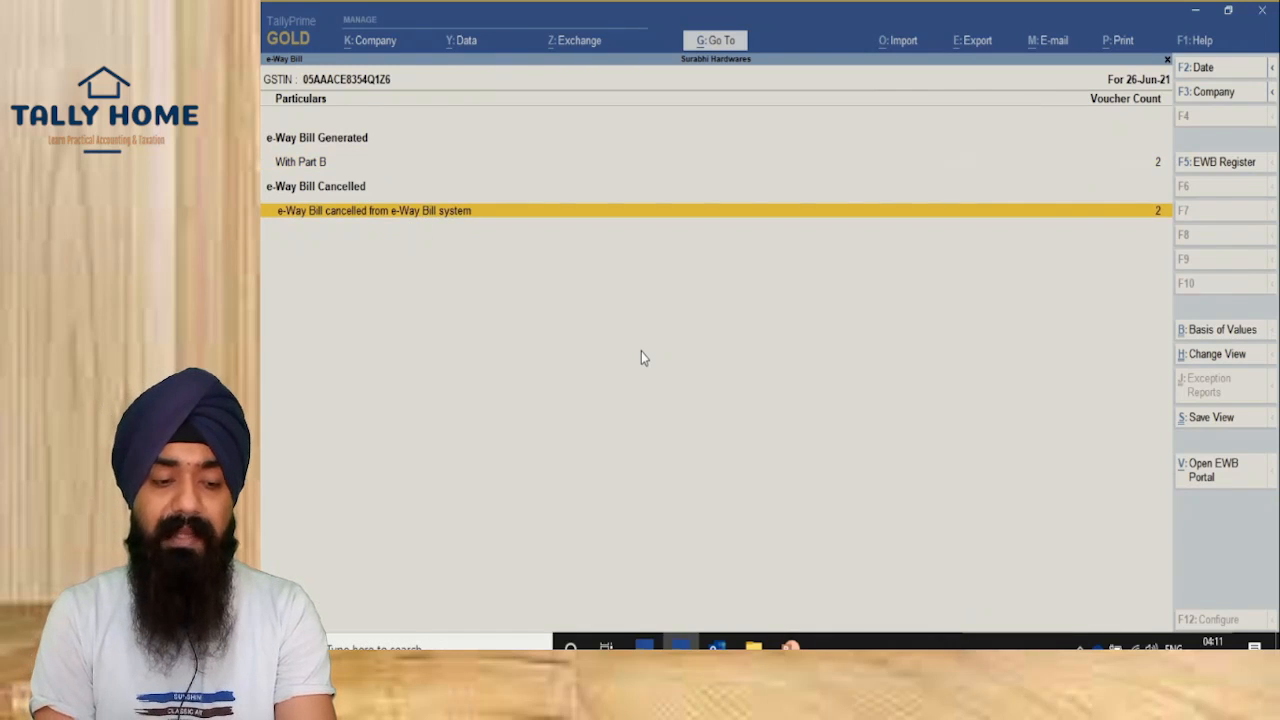
key("Return")
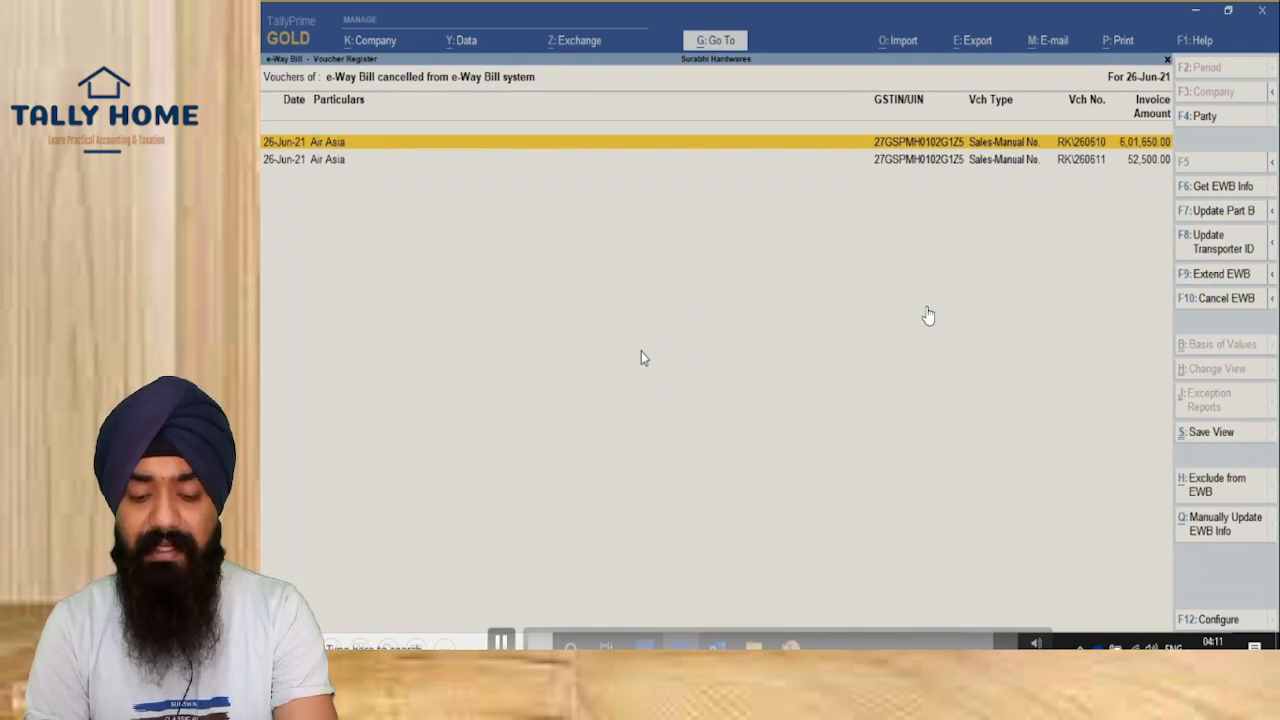
key("Escape")
key("Escape")
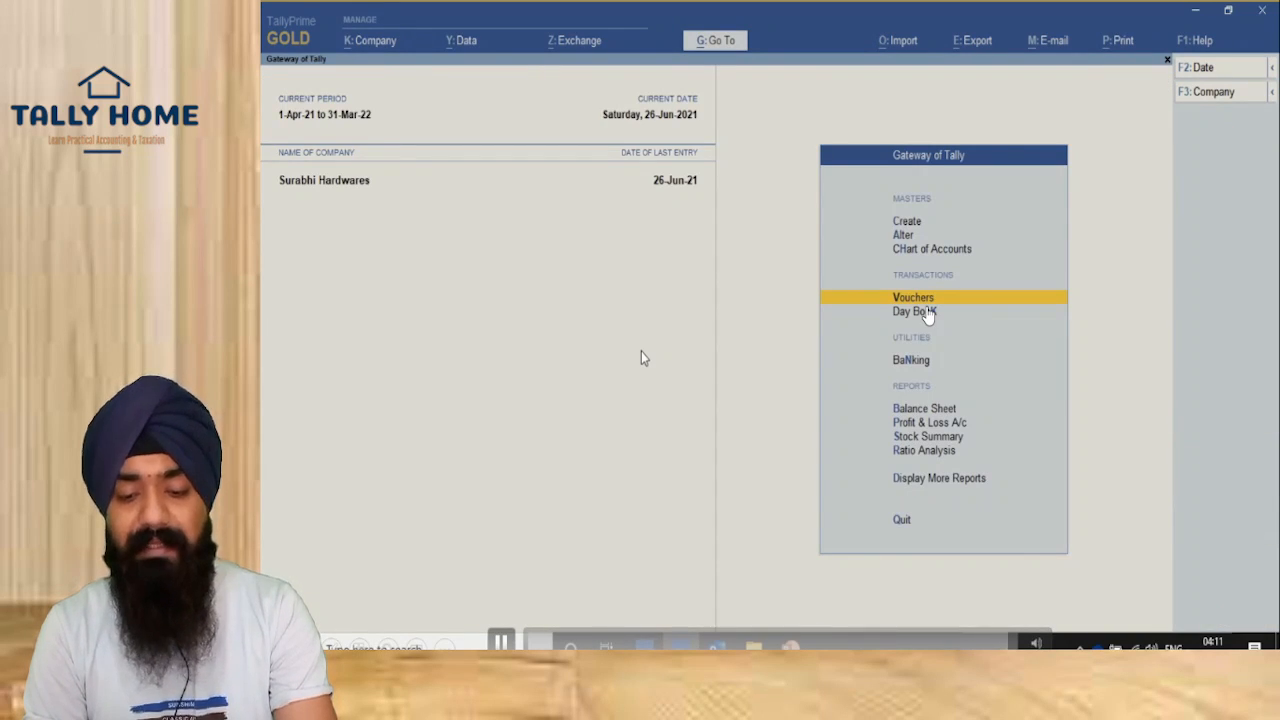